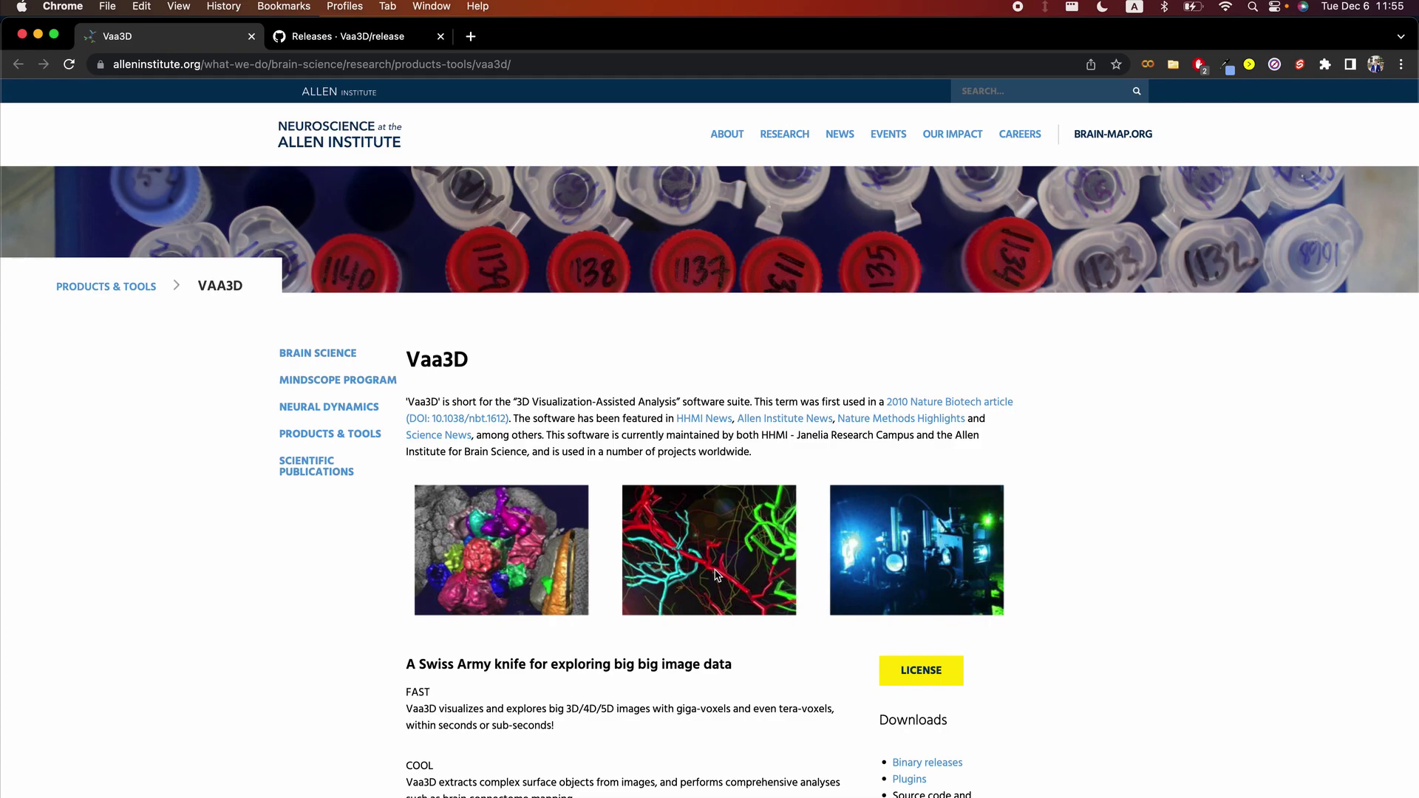
Scroll the Vaa3D product page down to its Downloads list and select the address bar.
{"action": "scroll", "coordinate": [708, 543], "scroll_direction": "down", "scroll_amount": 5}
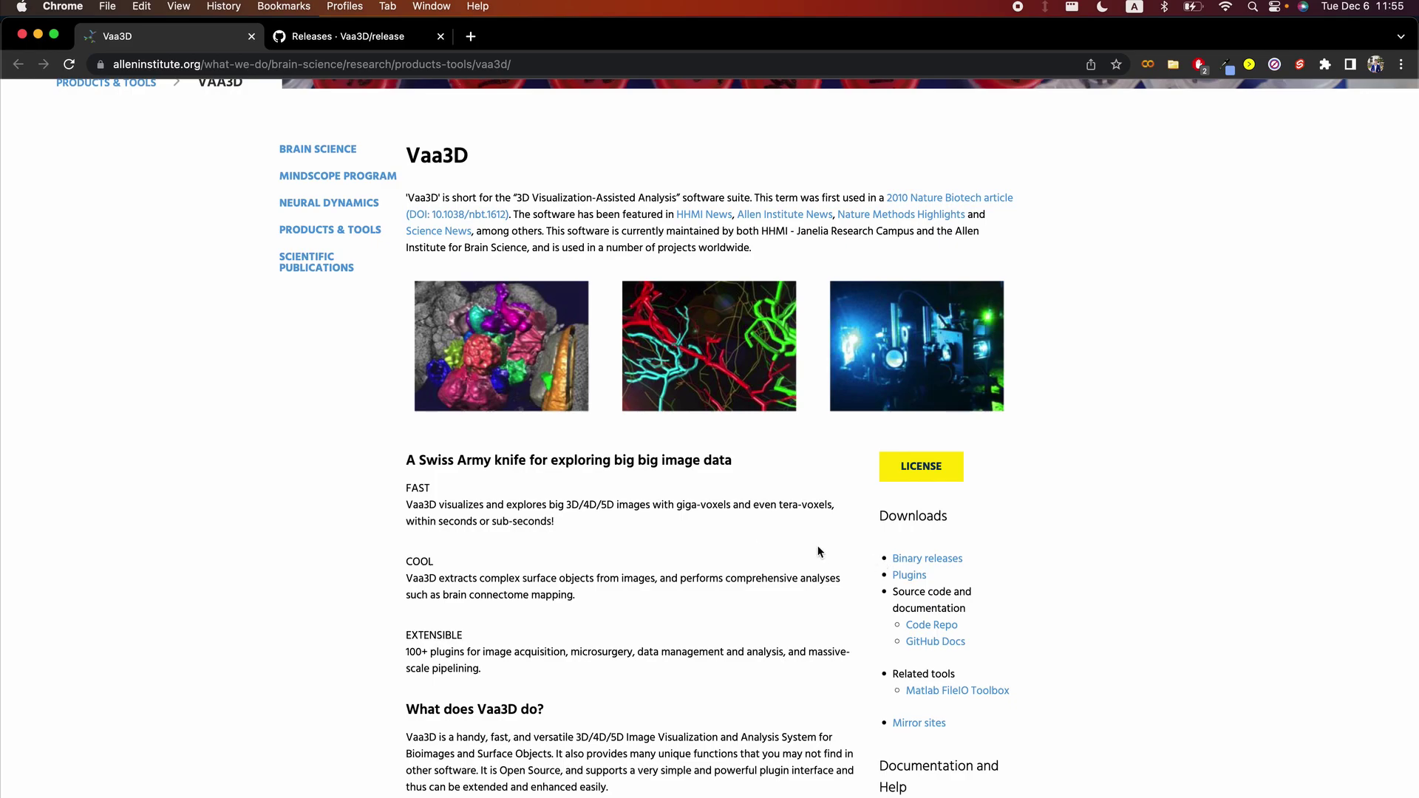
{"action": "left_click", "coordinate": [296, 67]}
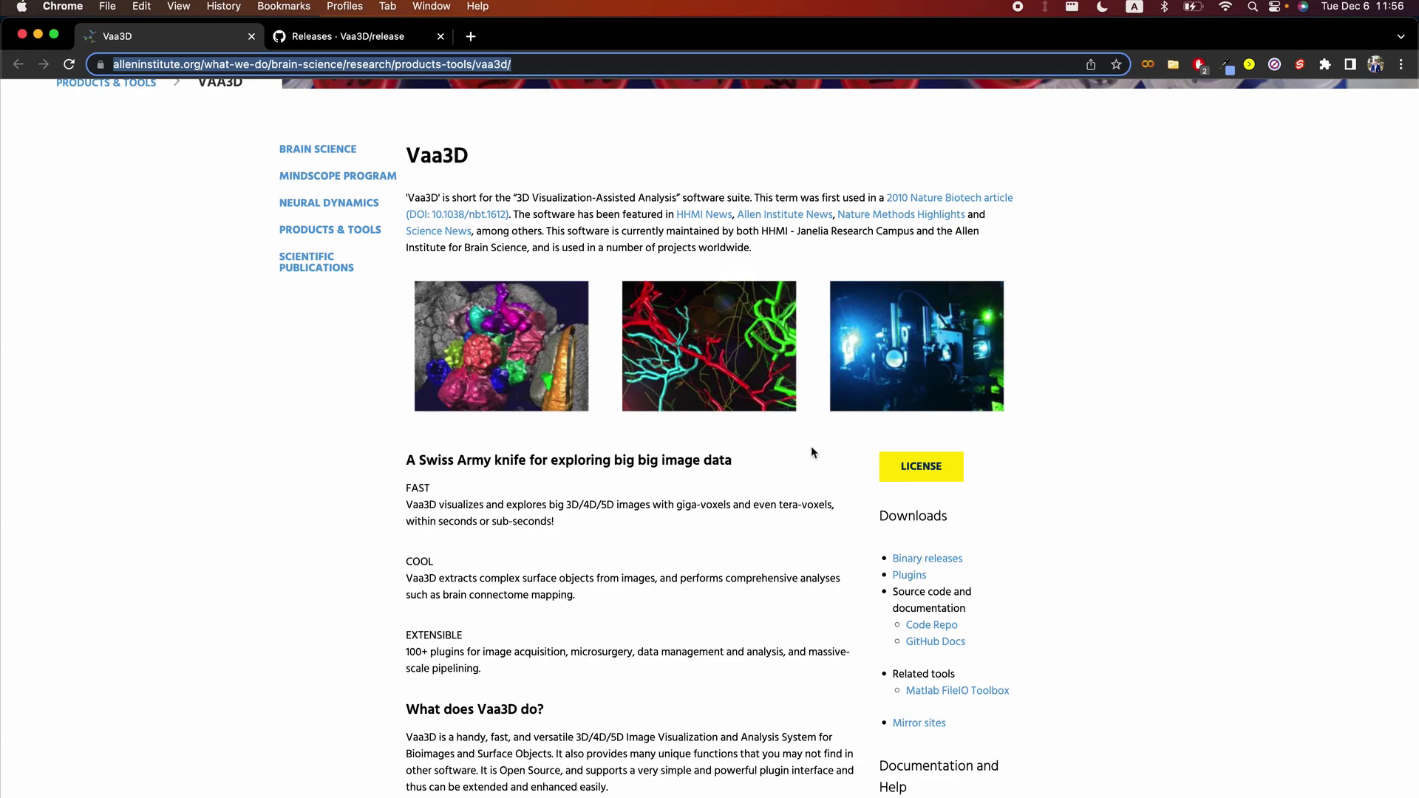
Open the Vaa3D binary releases on GitHub, then switch to the Vaa3D application.
{"action": "left_click", "coordinate": [943, 563]}
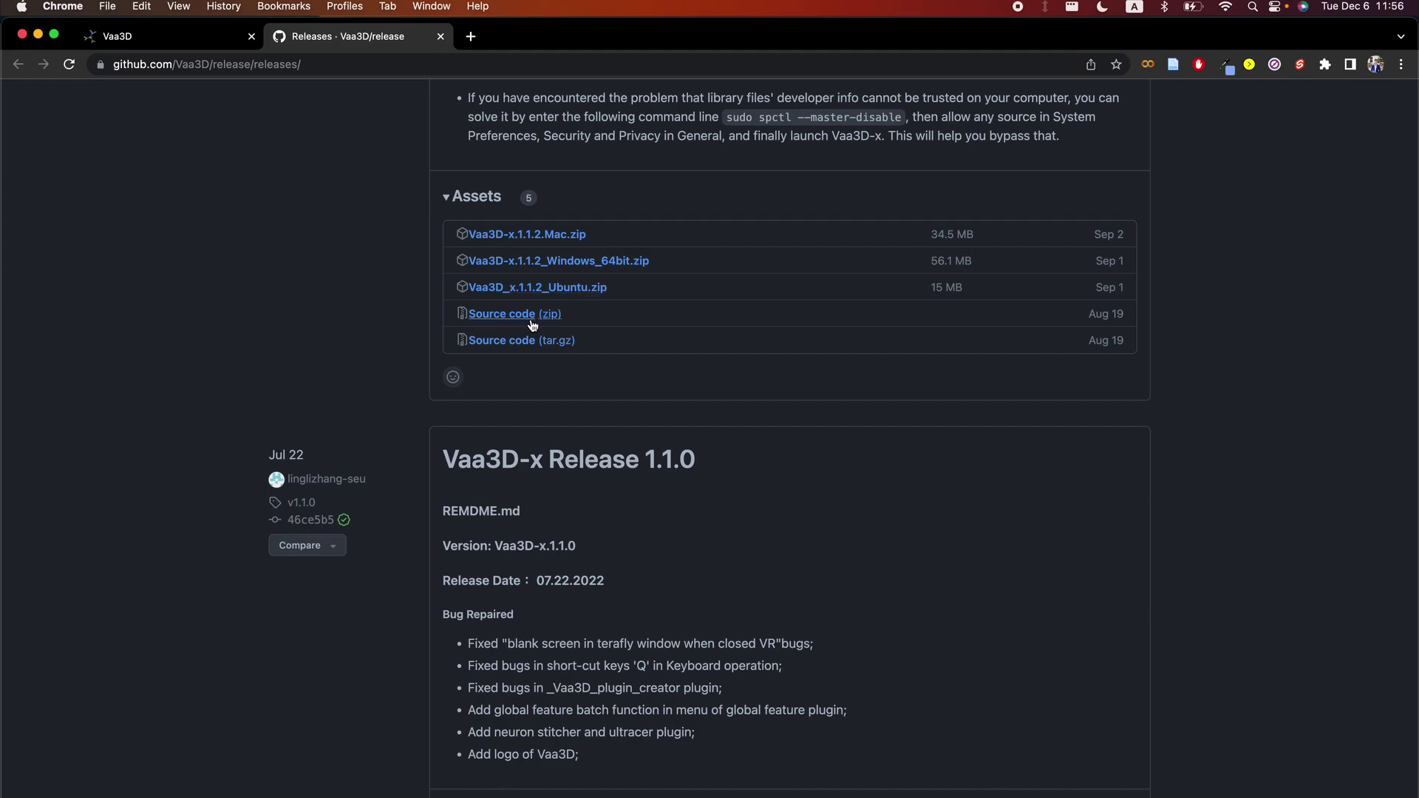
{"action": "key", "text": "super+Tab"}
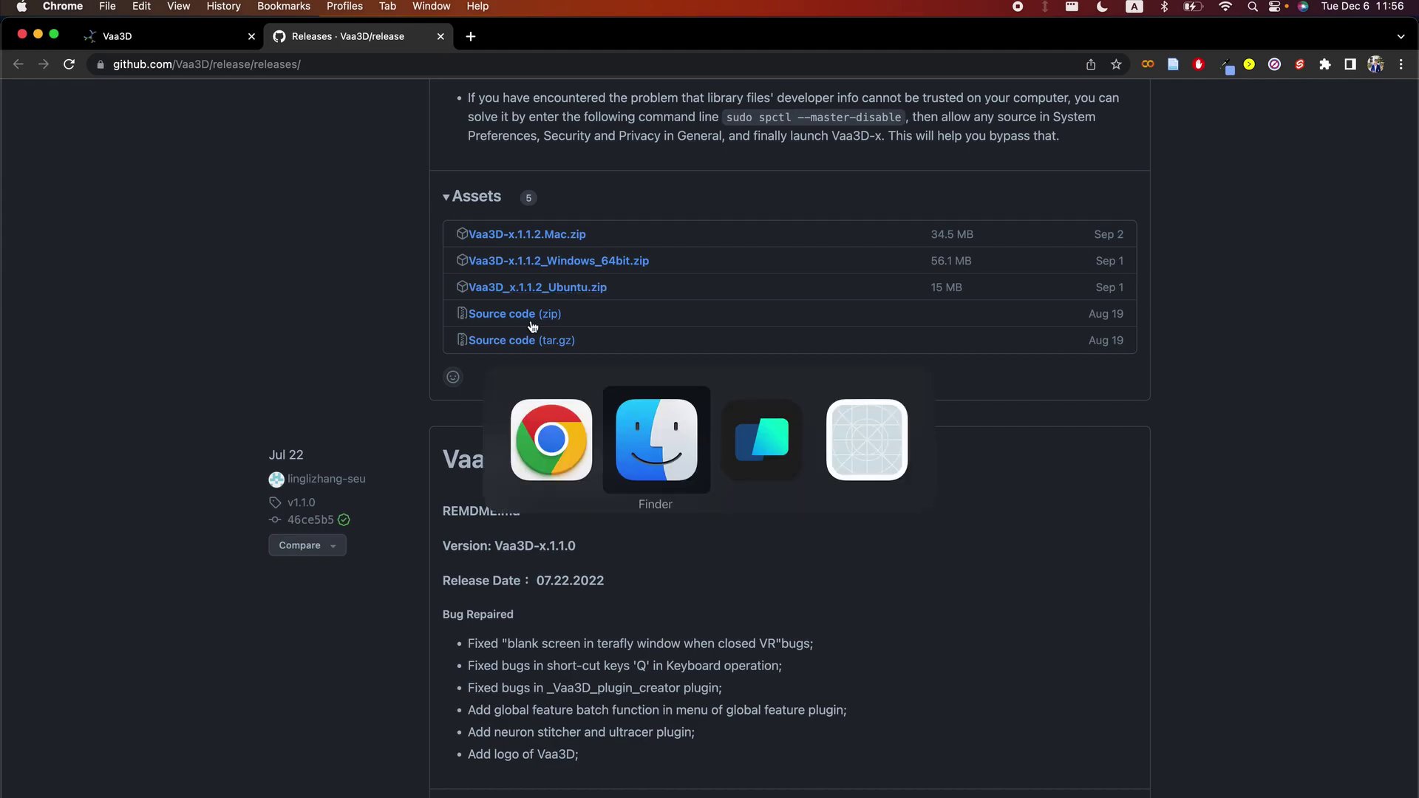
{"action": "key", "text": "super+Tab"}
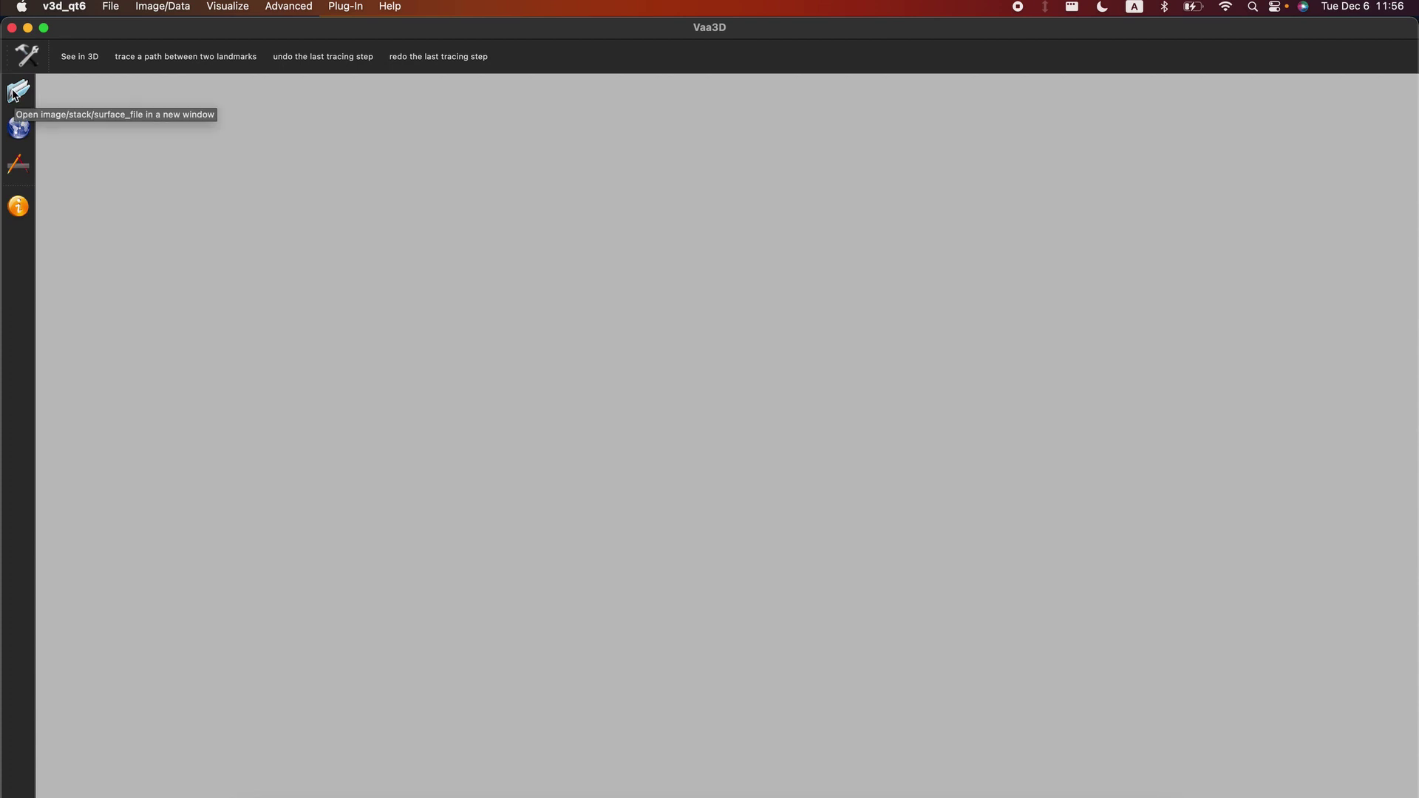
Check the (100, 512, 512) stack shape in Warp, then start opening an image in Vaa3D.
{"action": "key", "text": "super+Tab"}
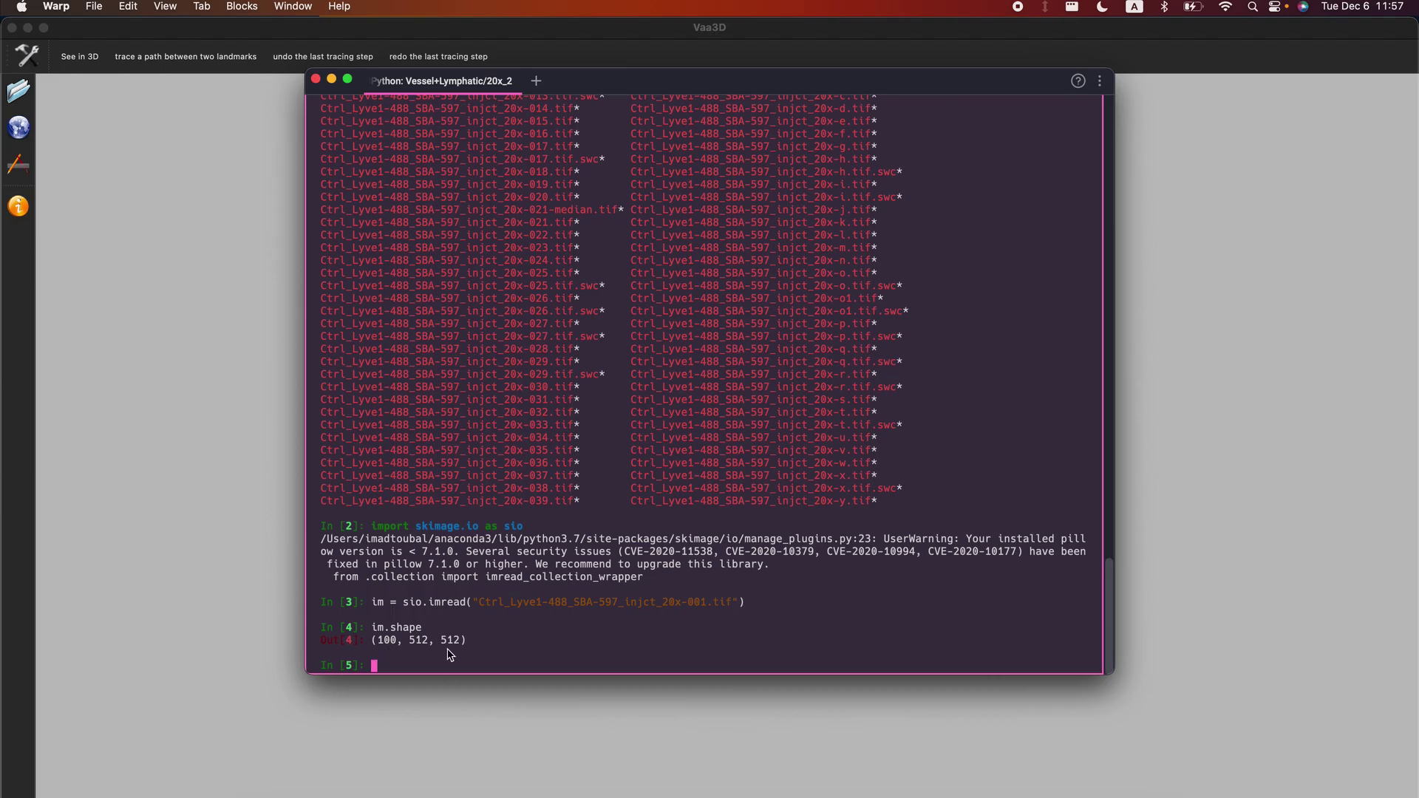
{"action": "left_click", "coordinate": [225, 629]}
{"action": "left_click", "coordinate": [22, 90]}
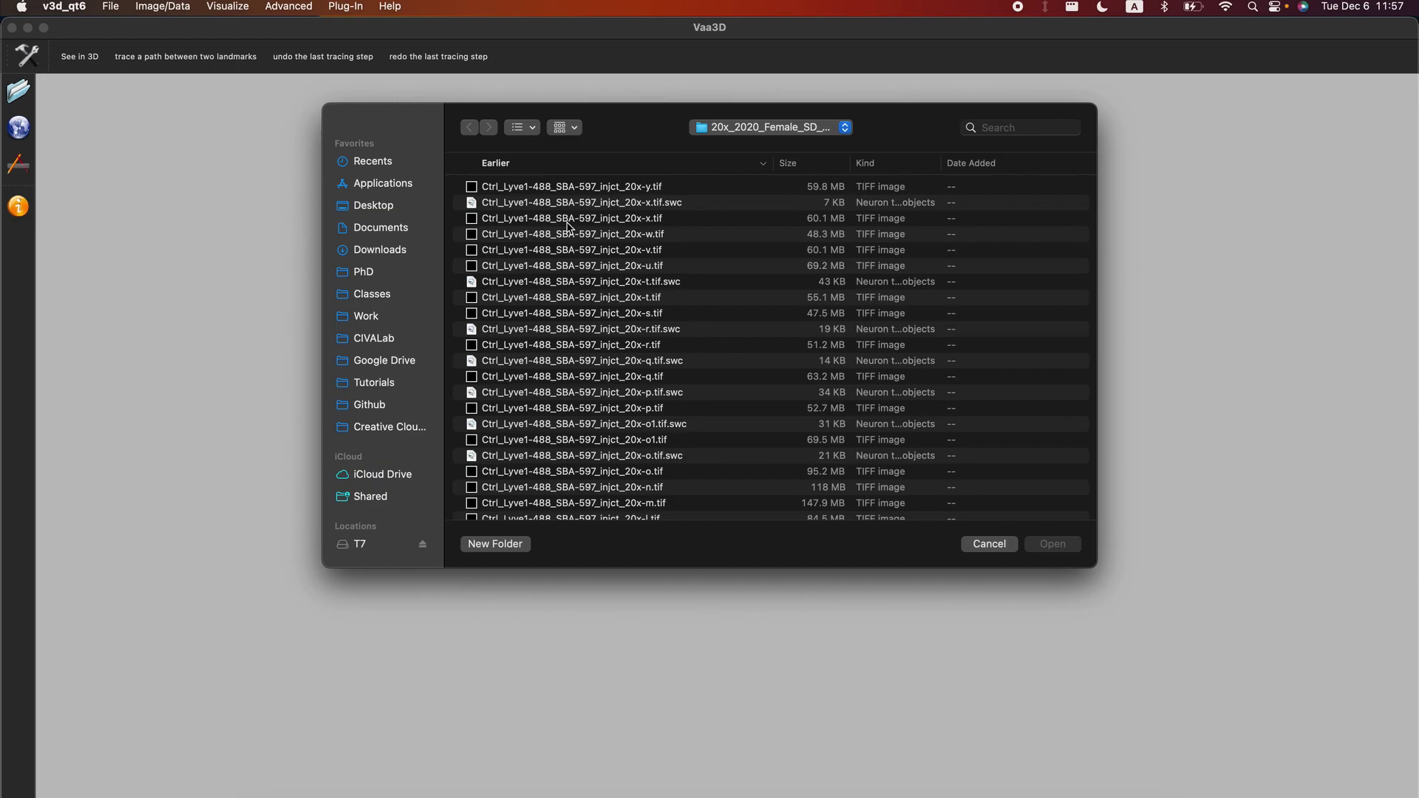
Open Ctrl_Lyve1-488_SBA-597_injct_20x-w.tif, scrub through its Z slices, and choose See in 3D.
{"action": "left_click", "coordinate": [651, 236]}
{"action": "left_click", "coordinate": [1052, 547]}
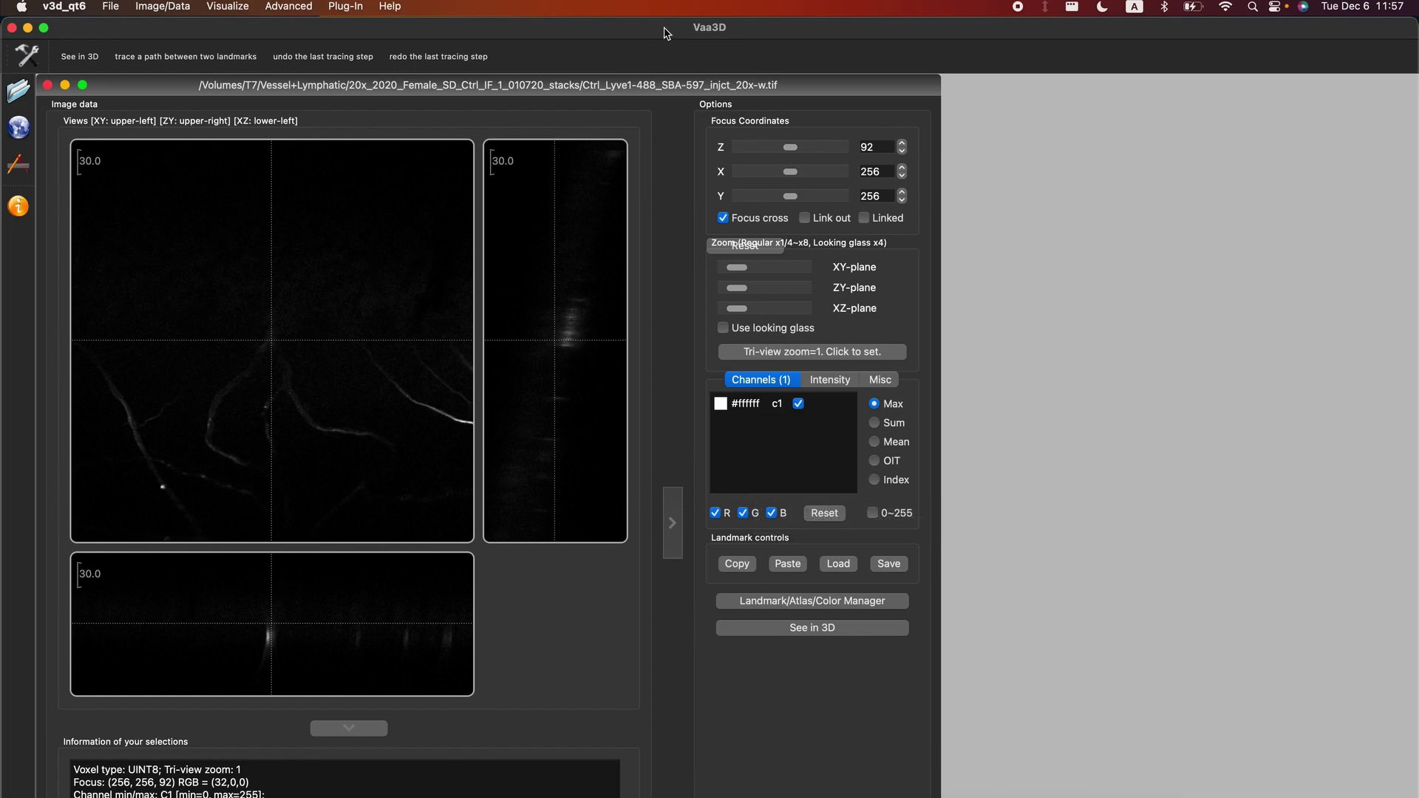
{"action": "left_click_drag", "start_coordinate": [662, 87], "coordinate": [720, 87]}
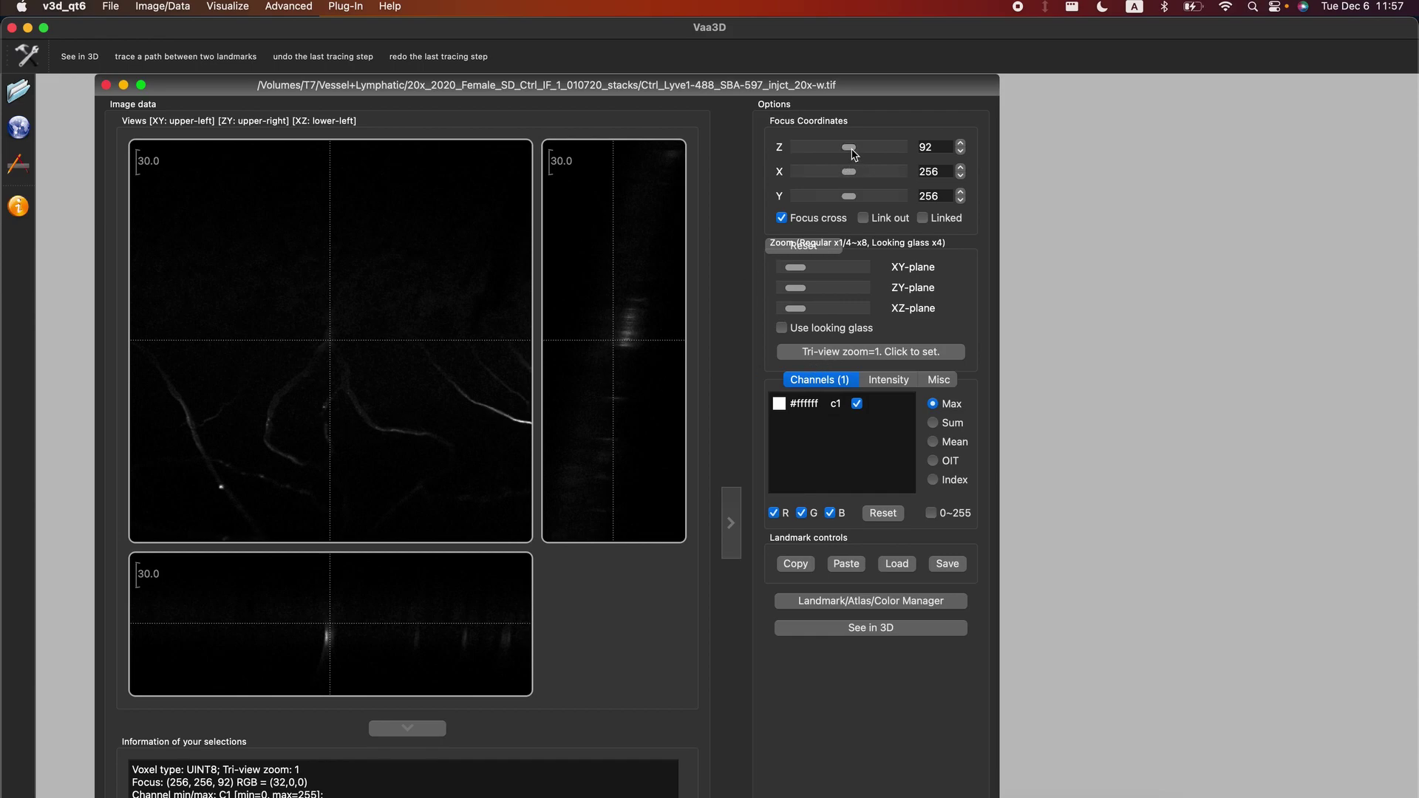
{"action": "mouse_move", "coordinate": [851, 152]}
{"action": "left_mouse_down"}
{"action": "mouse_move", "coordinate": [837, 152]}
{"action": "mouse_move", "coordinate": [893, 155]}
{"action": "mouse_move", "coordinate": [849, 171]}
{"action": "left_mouse_up"}
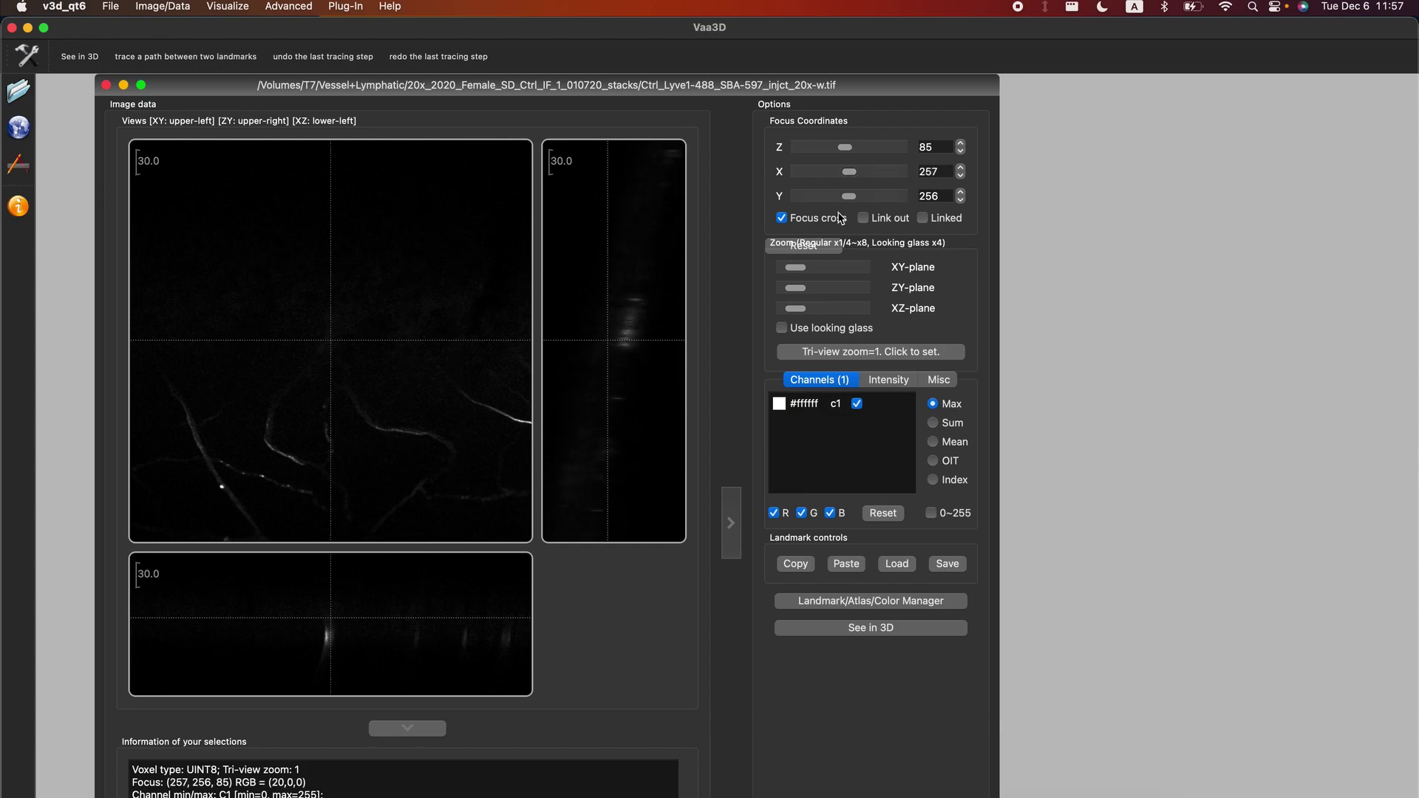
{"action": "left_click", "coordinate": [838, 631]}
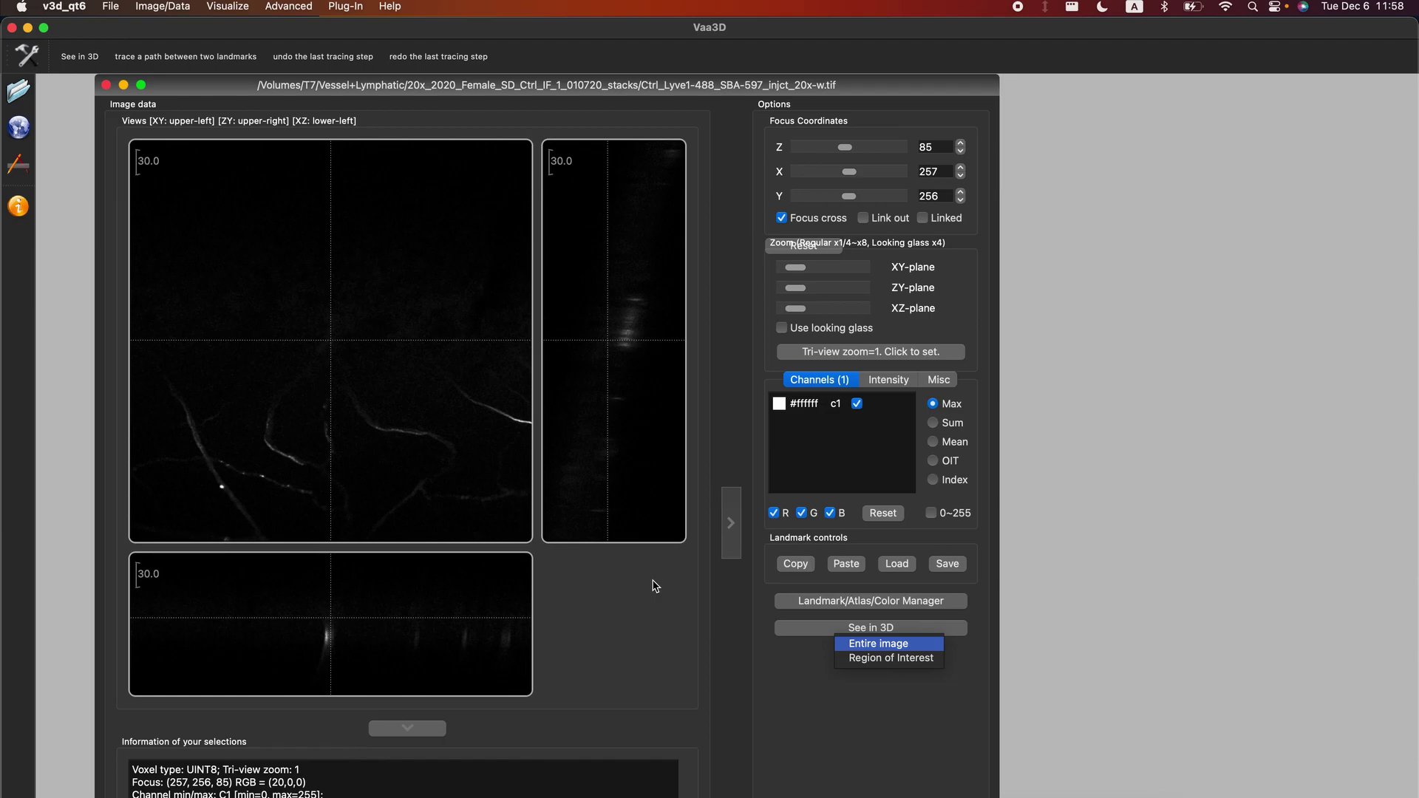
Show the entire image in the 3D View, rotate the volume, and set rendering to mIP.
{"action": "key", "text": "Return"}
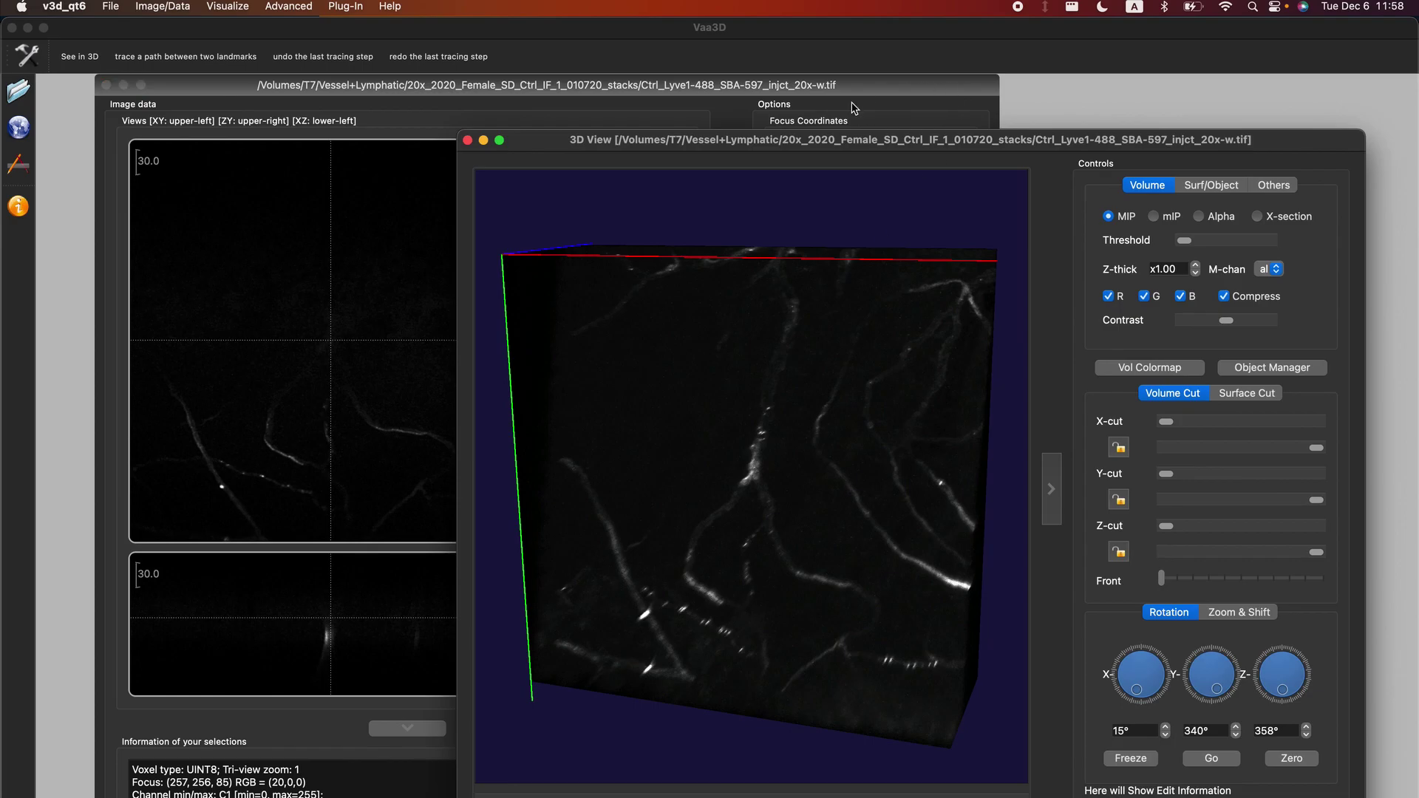
{"action": "left_click_drag", "start_coordinate": [846, 141], "coordinate": [686, 90]}
{"action": "left_click_drag", "start_coordinate": [612, 452], "coordinate": [559, 389]}
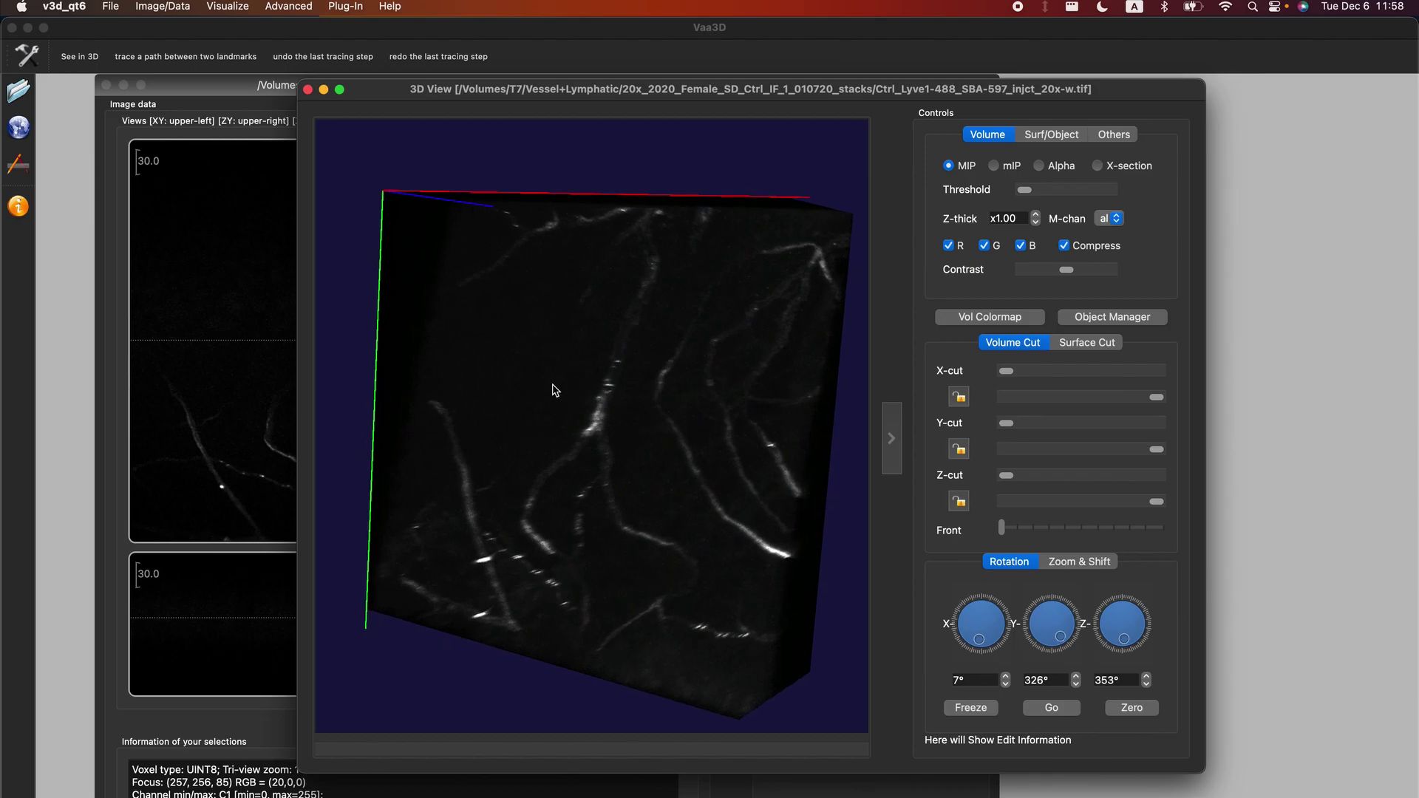
{"action": "left_click_drag", "start_coordinate": [563, 588], "coordinate": [848, 575]}
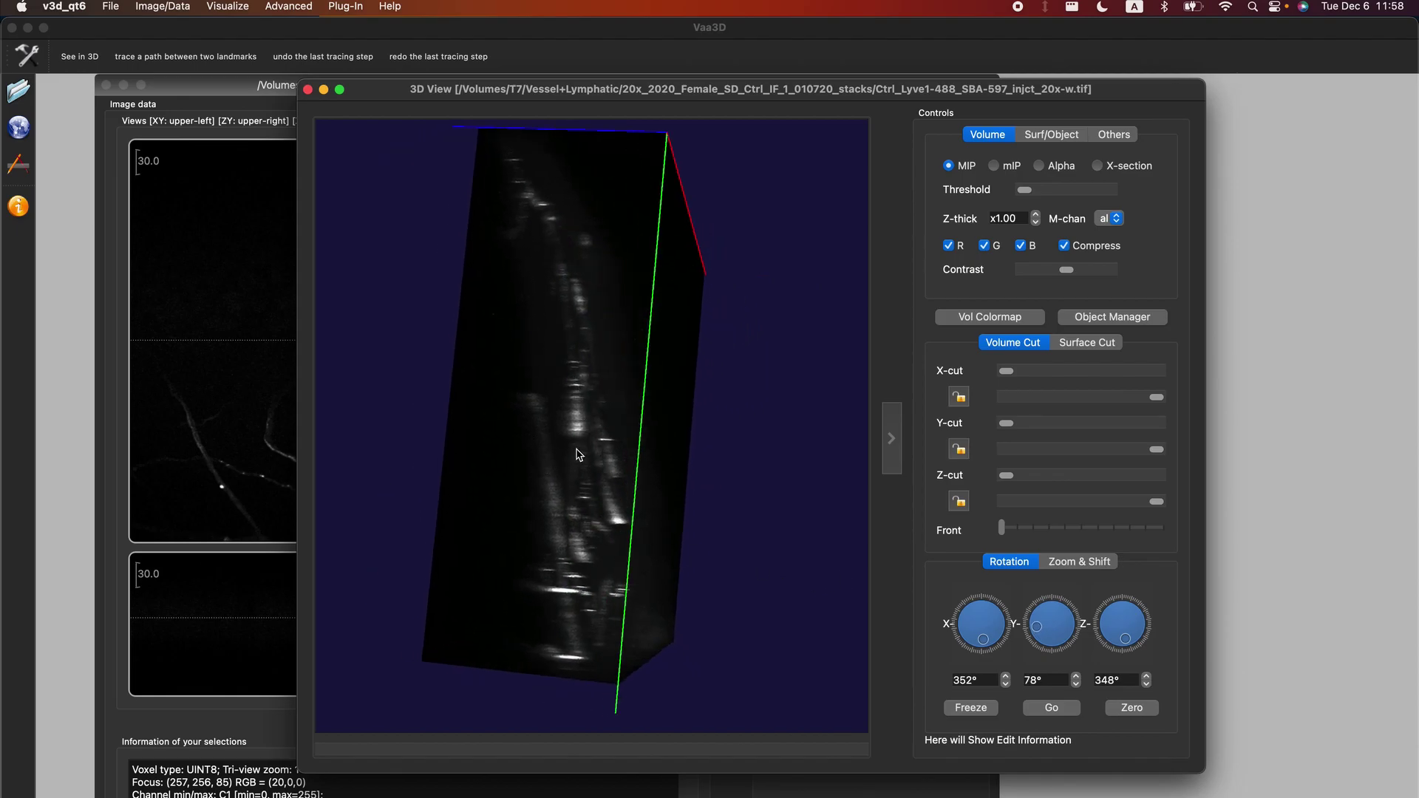
{"action": "left_click_drag", "start_coordinate": [646, 453], "coordinate": [469, 468]}
{"action": "left_click_drag", "start_coordinate": [677, 434], "coordinate": [576, 439]}
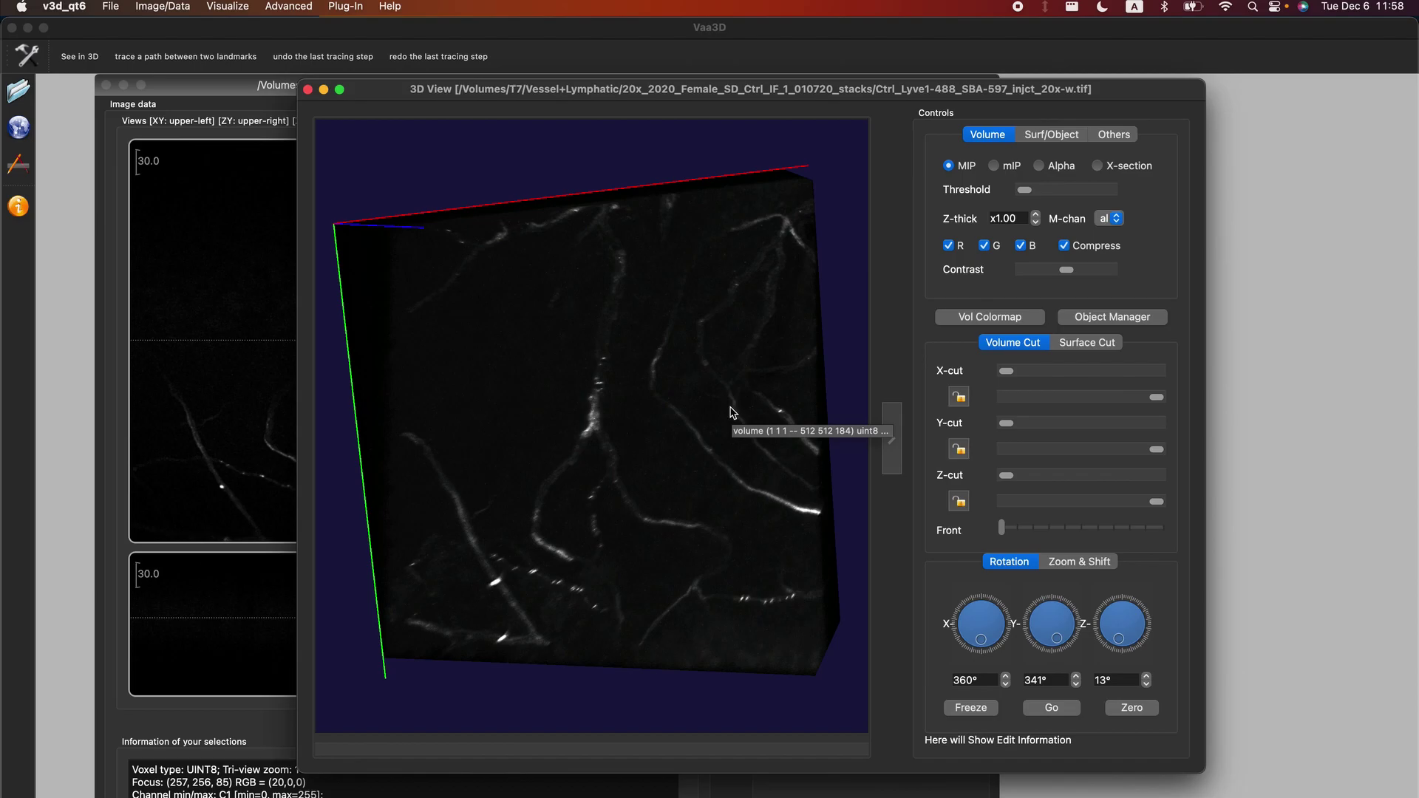
{"action": "mouse_move", "coordinate": [611, 579]}
{"action": "left_mouse_down"}
{"action": "mouse_move", "coordinate": [599, 529]}
{"action": "mouse_move", "coordinate": [589, 577]}
{"action": "left_mouse_up"}
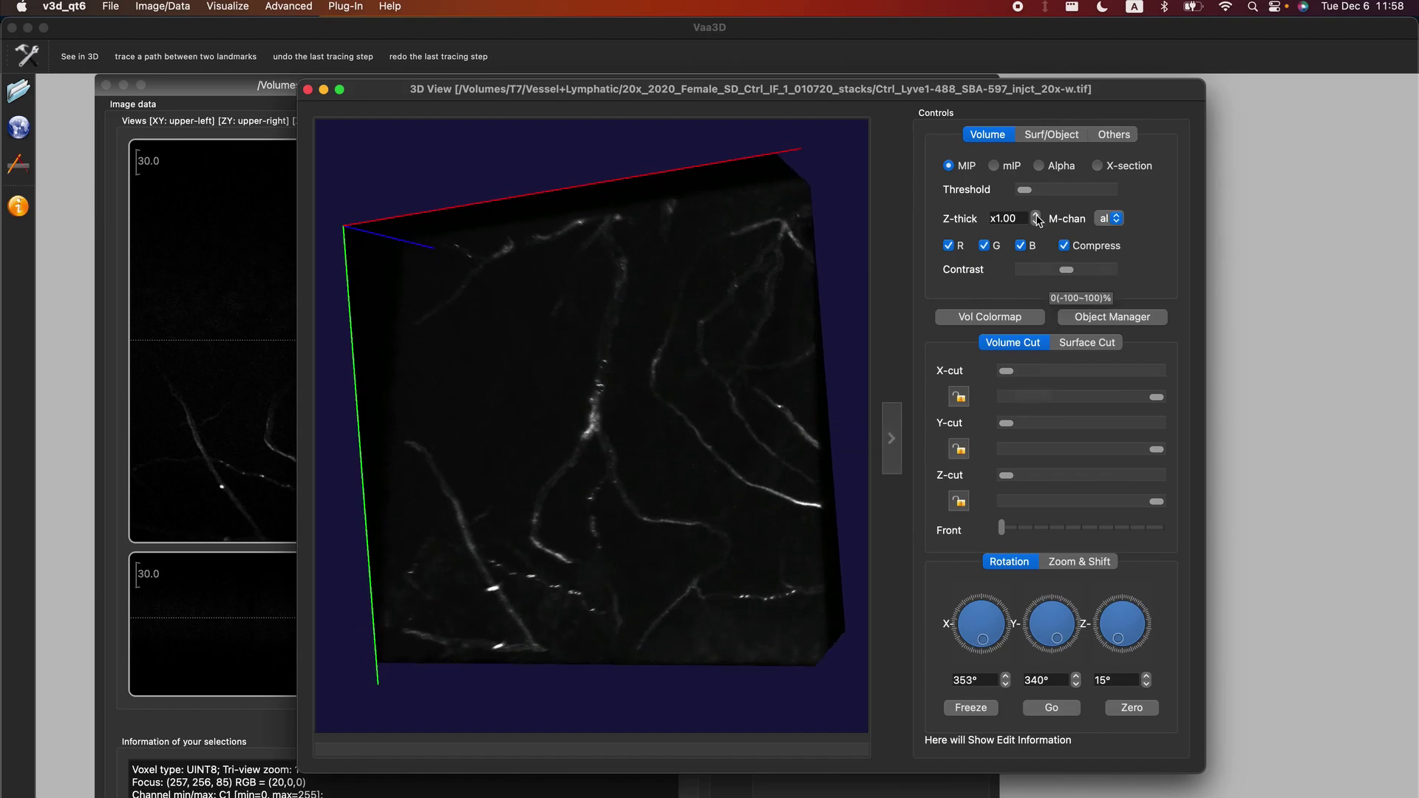
{"action": "left_click", "coordinate": [994, 166]}
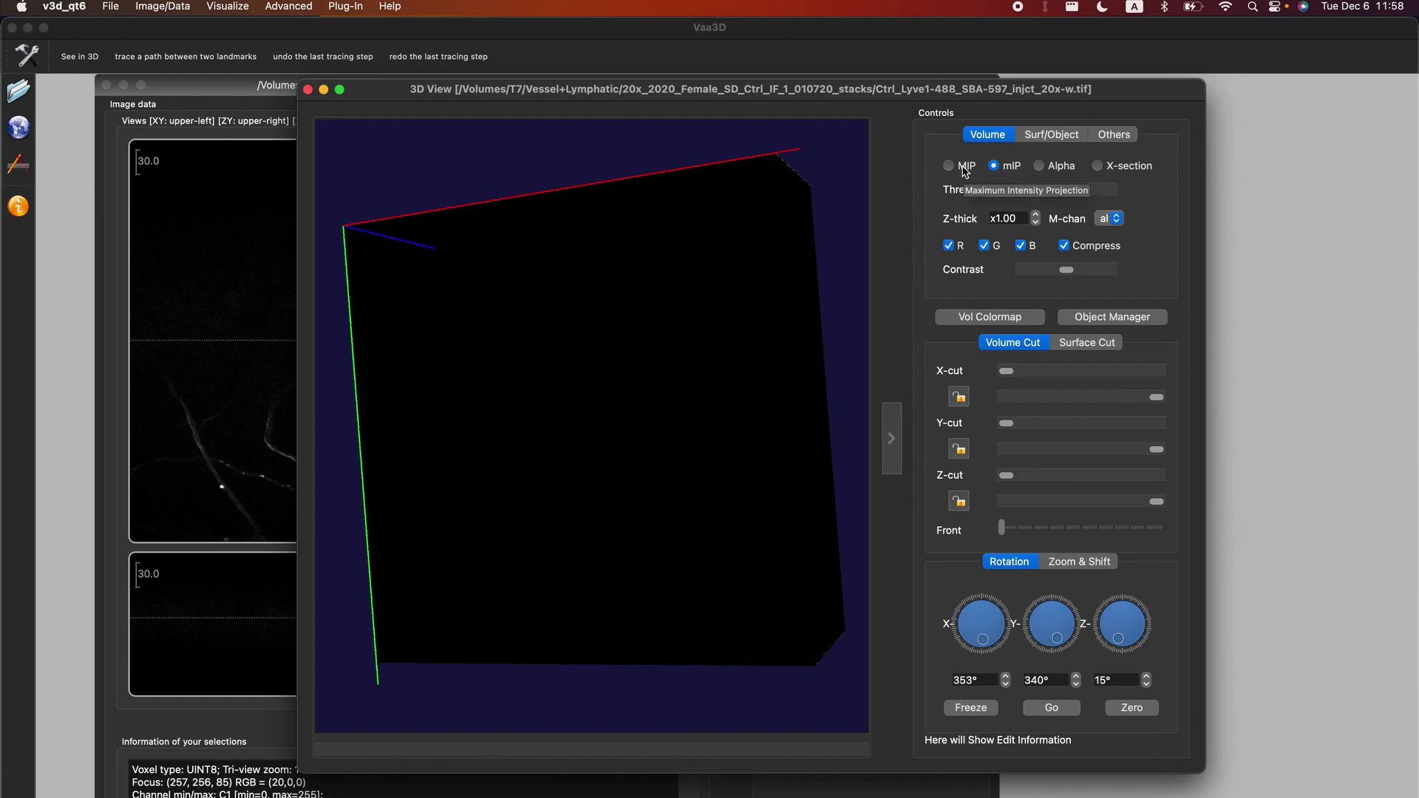
Try Alpha and X-section rendering modes, returning to MIP after each.
{"action": "left_click", "coordinate": [964, 169]}
{"action": "left_click", "coordinate": [1064, 169]}
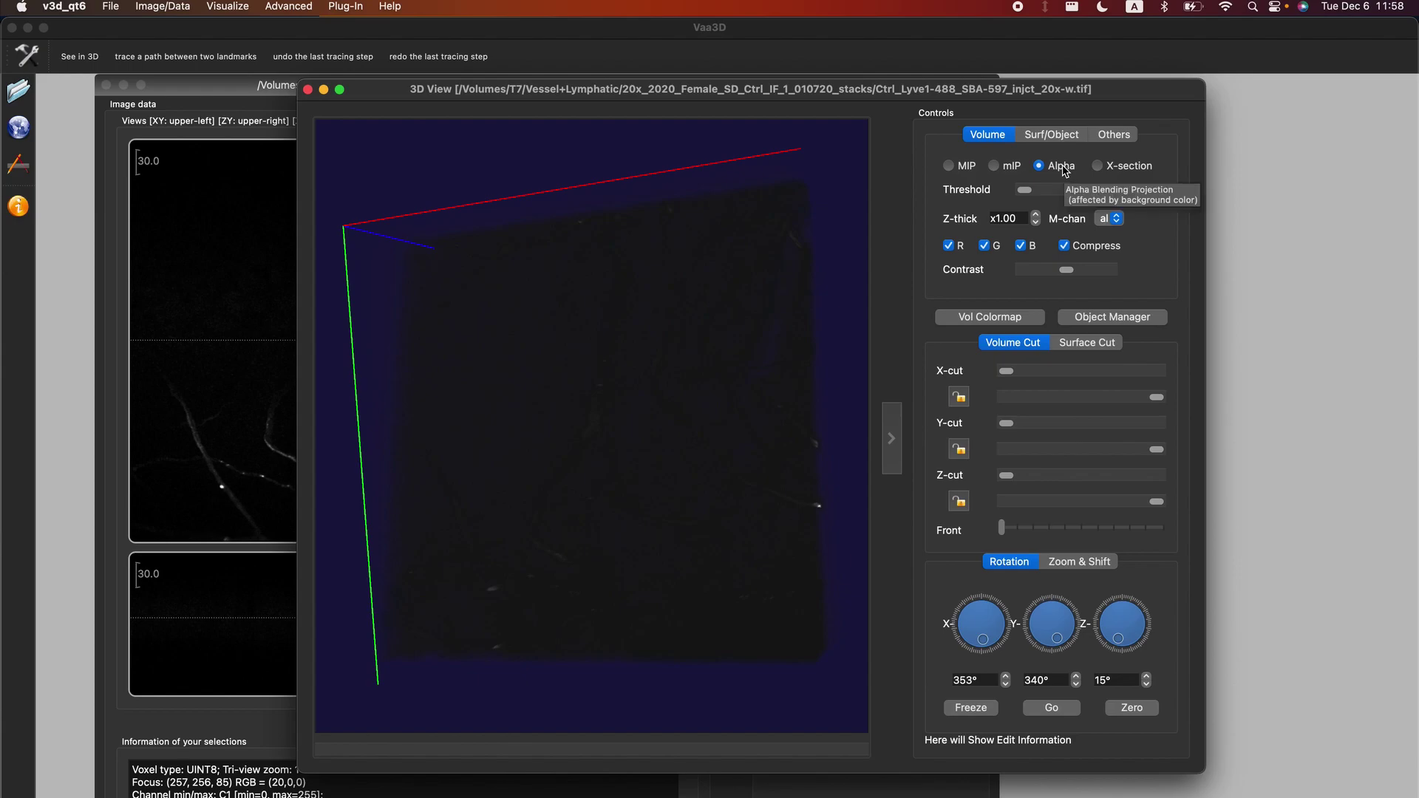
{"action": "left_click_drag", "start_coordinate": [702, 421], "coordinate": [728, 439]}
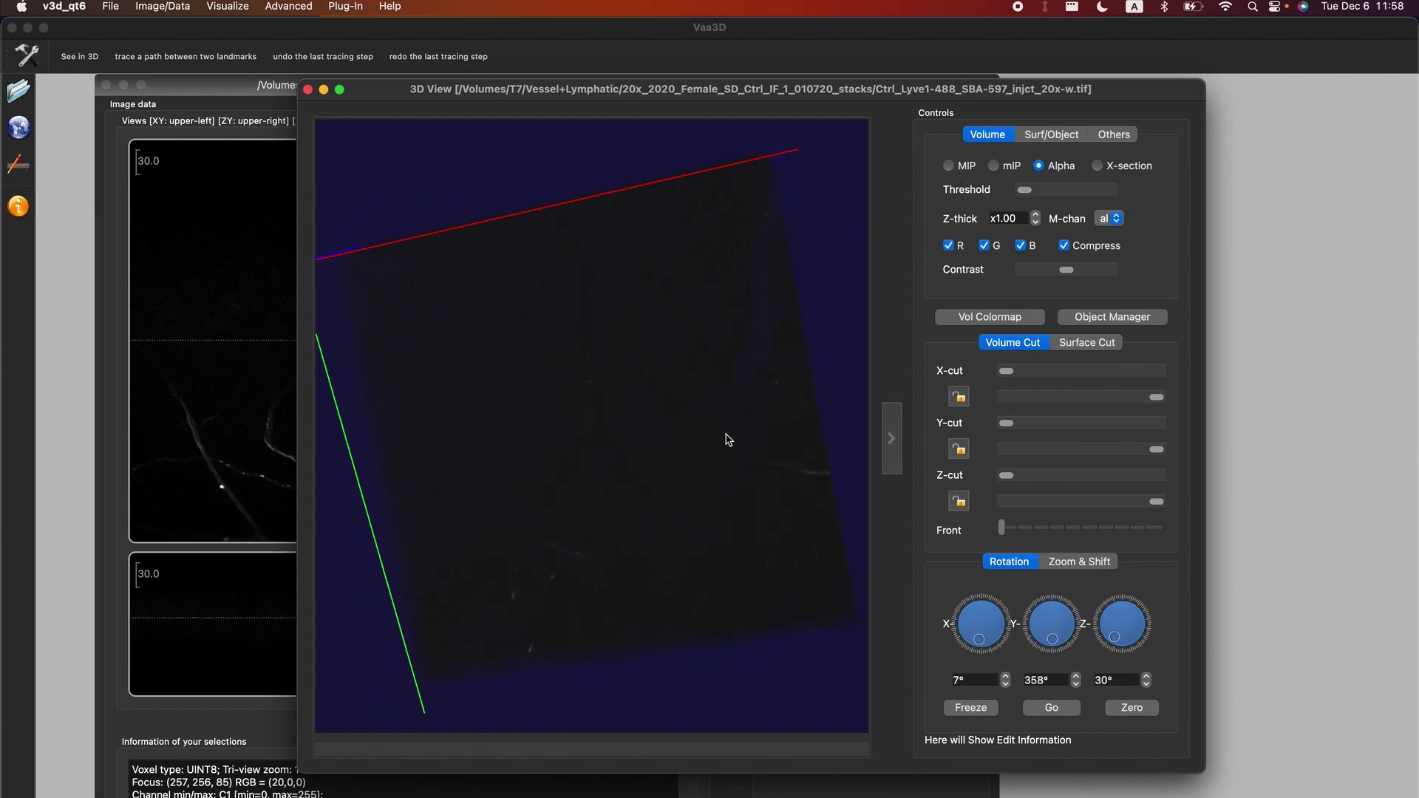
{"action": "left_click", "coordinate": [959, 166]}
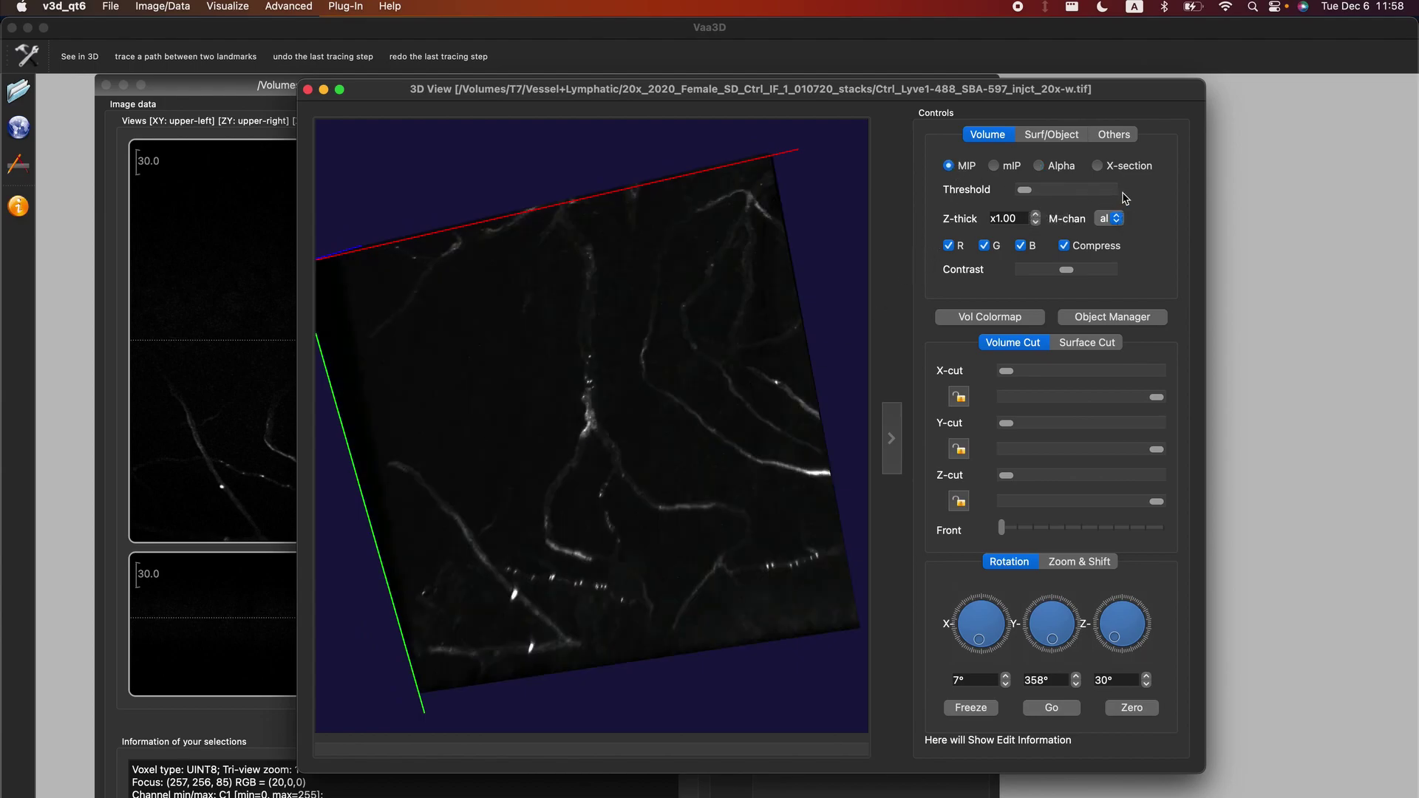
{"action": "left_click", "coordinate": [1098, 166]}
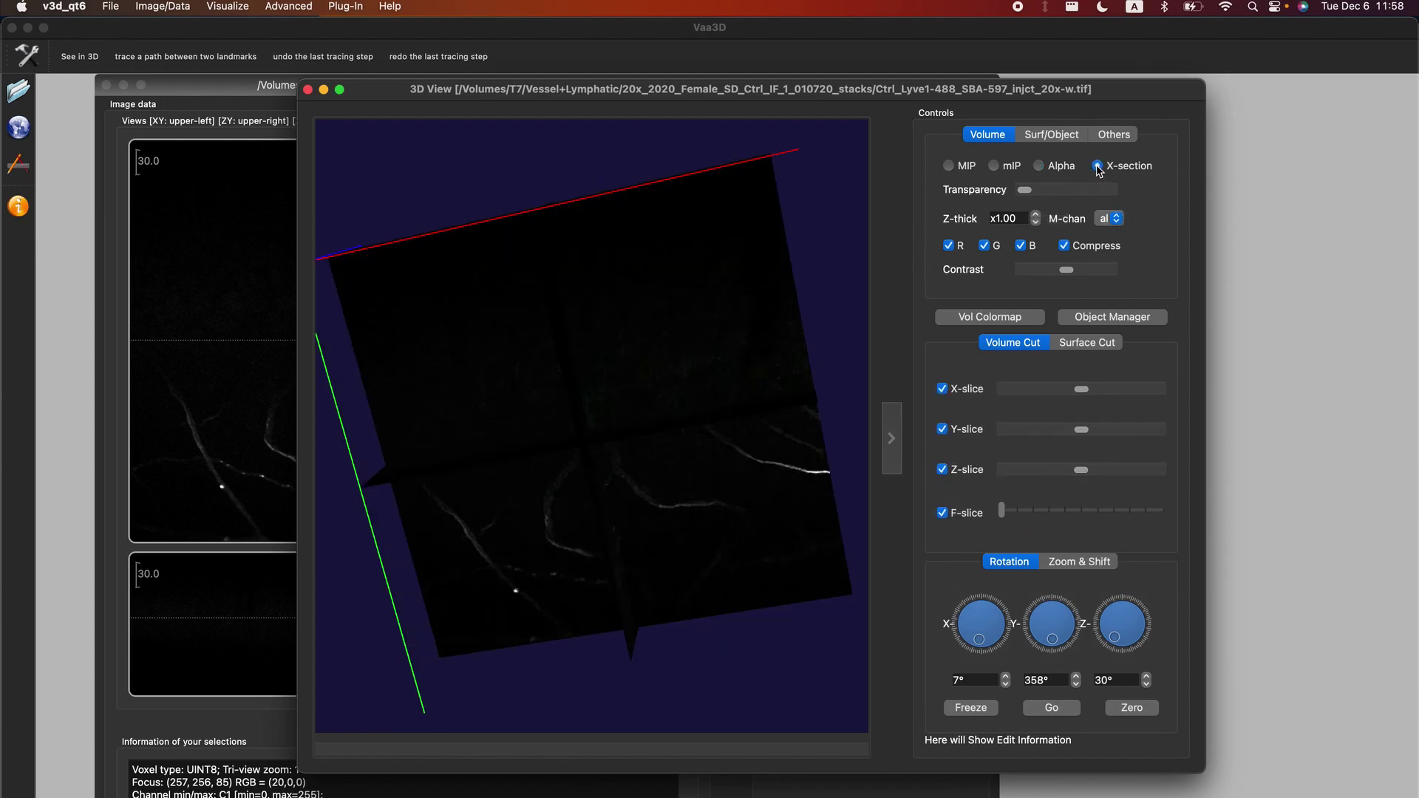
{"action": "mouse_move", "coordinate": [554, 608]}
{"action": "left_mouse_down"}
{"action": "mouse_move", "coordinate": [440, 488]}
{"action": "mouse_move", "coordinate": [520, 599]}
{"action": "mouse_move", "coordinate": [637, 573]}
{"action": "mouse_move", "coordinate": [541, 599]}
{"action": "left_mouse_up"}
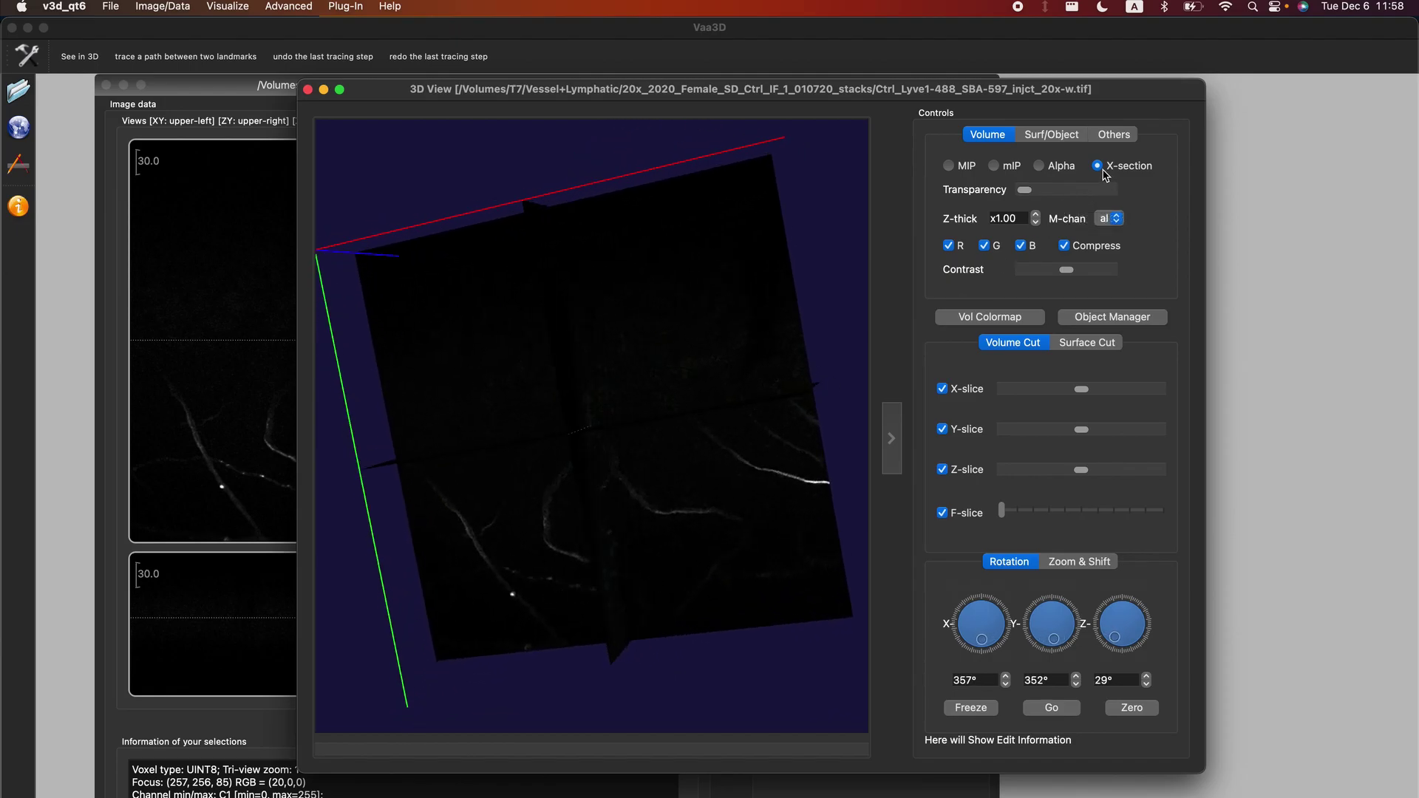
{"action": "left_click", "coordinate": [965, 167]}
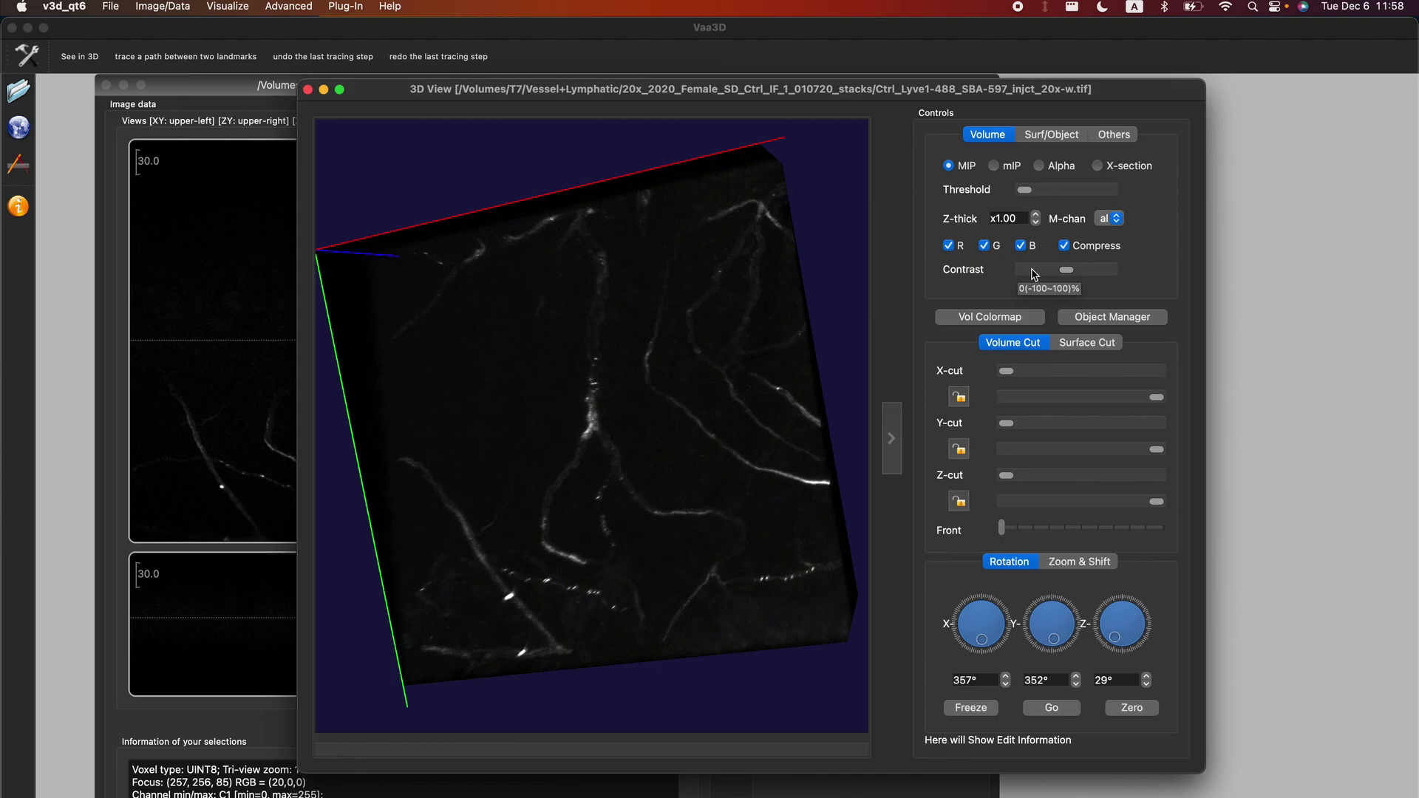
Raise the threshold slightly and lower contrast to about -27%, then rotate the volume.
{"action": "mouse_move", "coordinate": [1030, 194]}
{"action": "mouse_move", "coordinate": [1026, 195]}
{"action": "left_mouse_down"}
{"action": "mouse_move", "coordinate": [1073, 195]}
{"action": "mouse_move", "coordinate": [1022, 197]}
{"action": "left_mouse_up"}
{"action": "mouse_move", "coordinate": [1068, 277]}
{"action": "mouse_move", "coordinate": [1068, 277]}
{"action": "left_mouse_down"}
{"action": "mouse_move", "coordinate": [1080, 284]}
{"action": "mouse_move", "coordinate": [1057, 281]}
{"action": "left_mouse_up"}
{"action": "left_click_drag", "start_coordinate": [724, 545], "coordinate": [772, 566]}
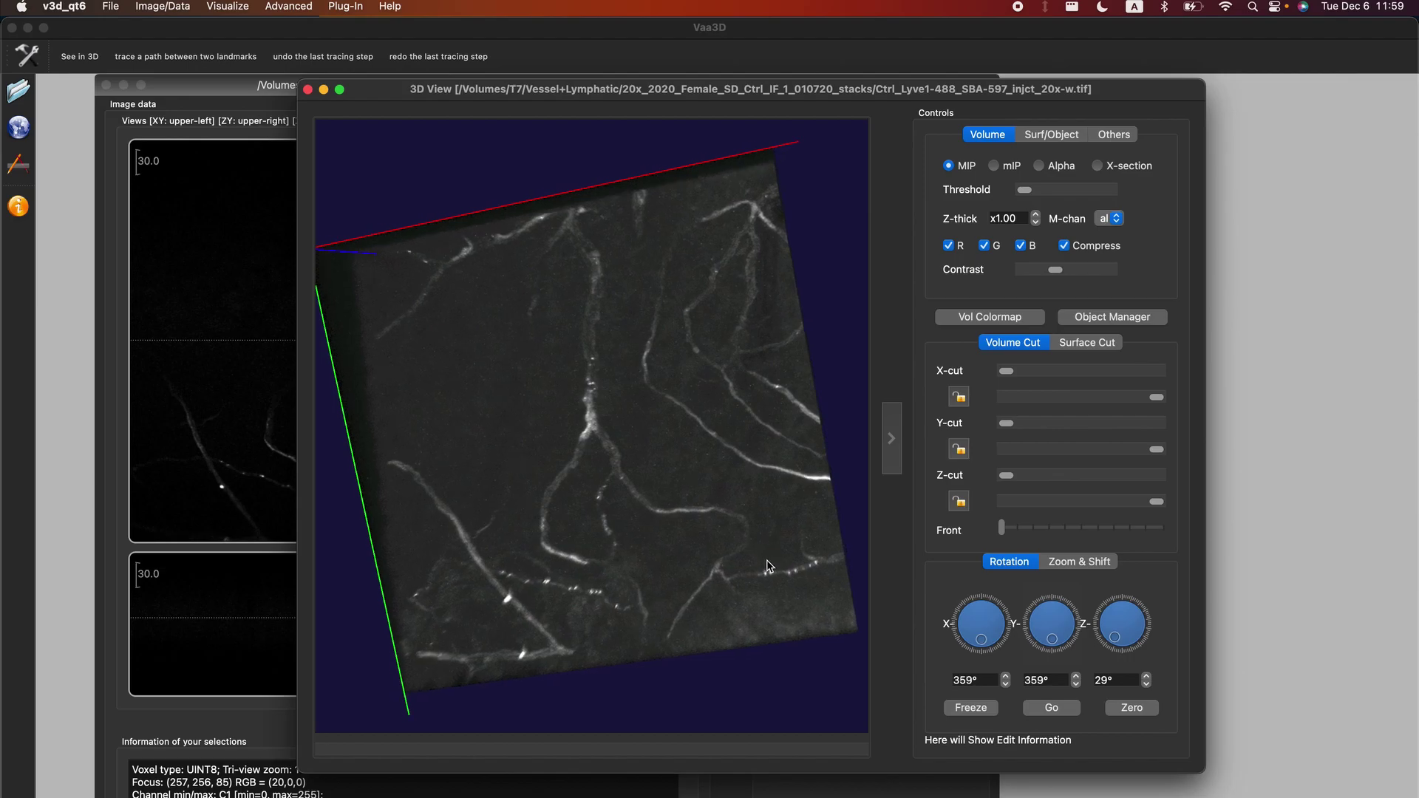
{"action": "left_click_drag", "start_coordinate": [703, 602], "coordinate": [725, 599]}
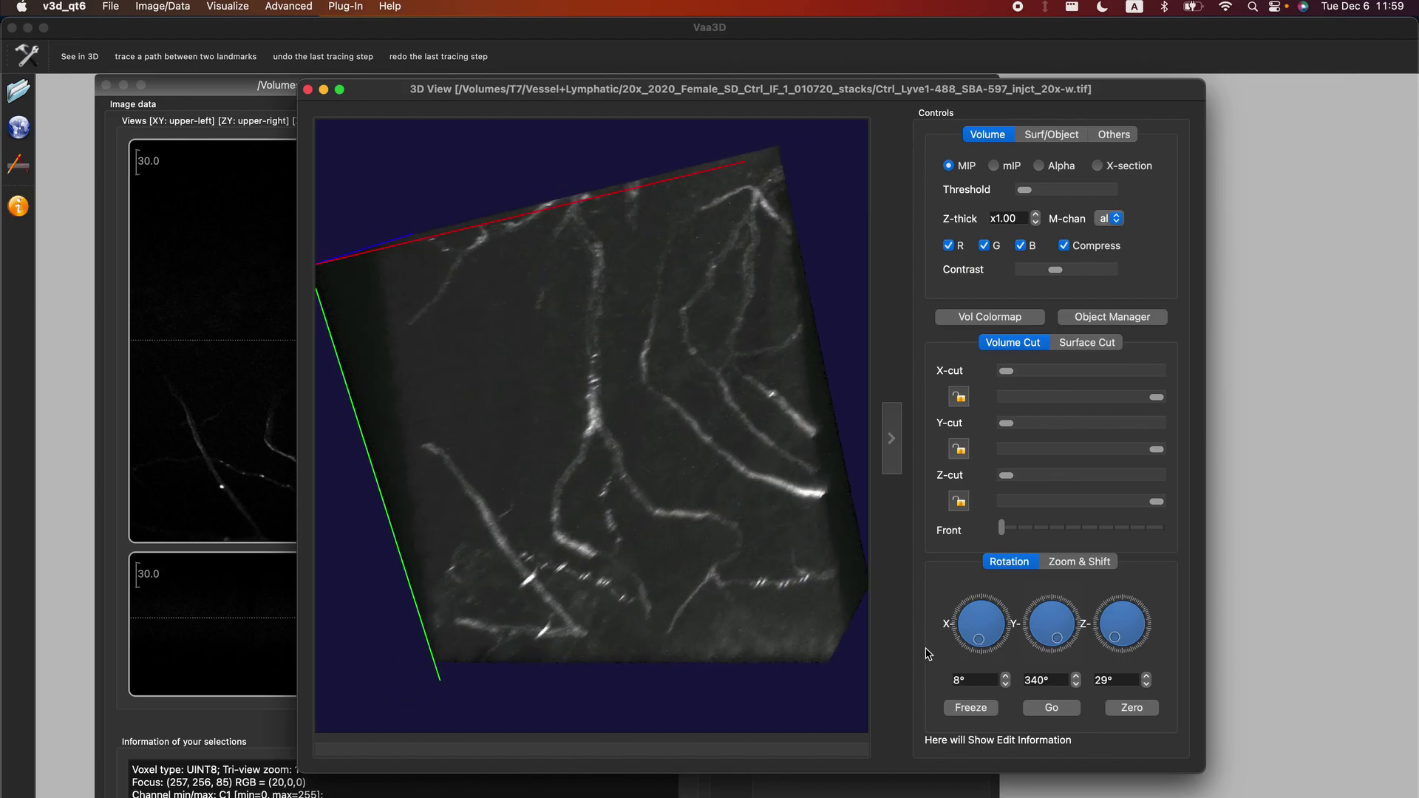
Set the animation rotation type to Y and start the volume spinning.
{"action": "left_click", "coordinate": [1071, 136]}
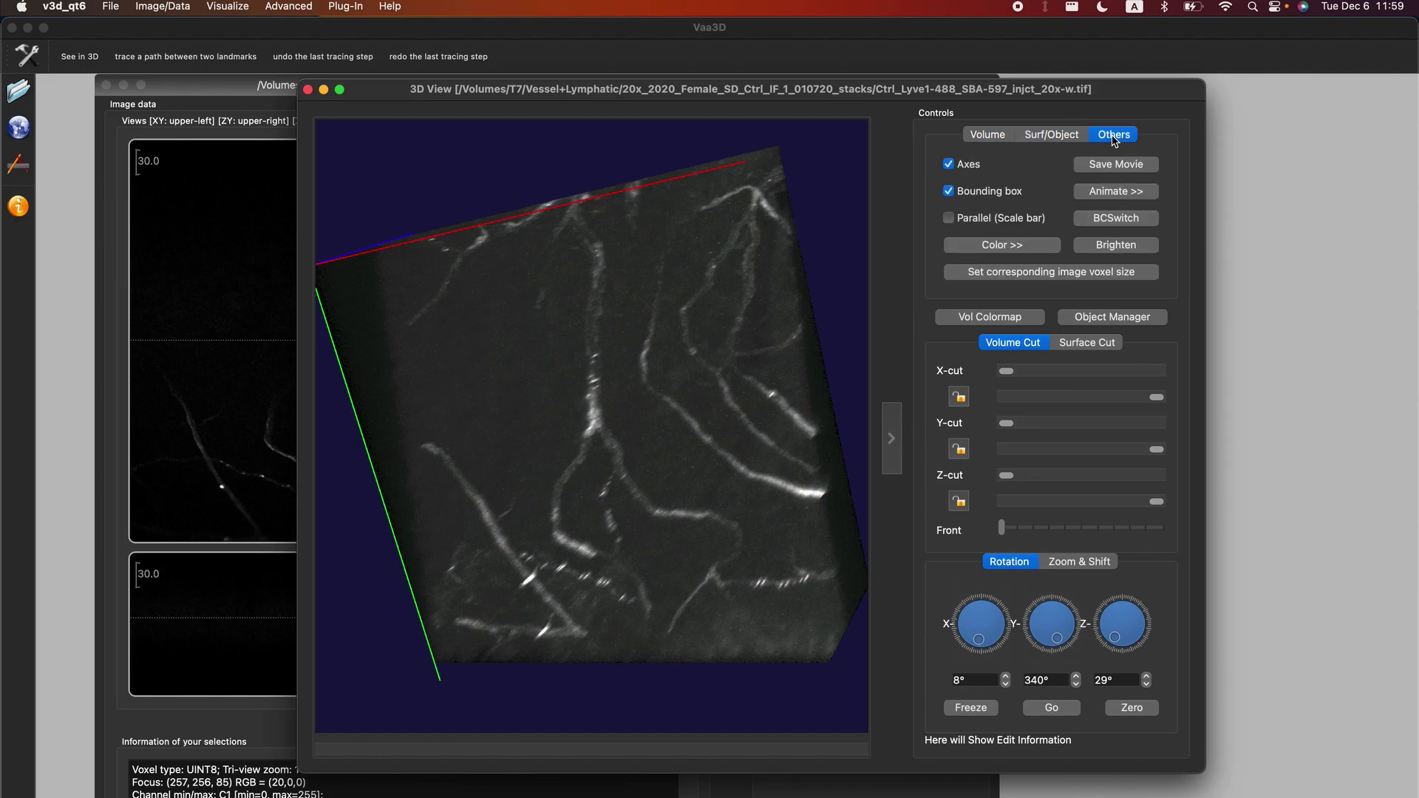
{"action": "left_click", "coordinate": [1112, 190]}
{"action": "left_click", "coordinate": [1117, 195]}
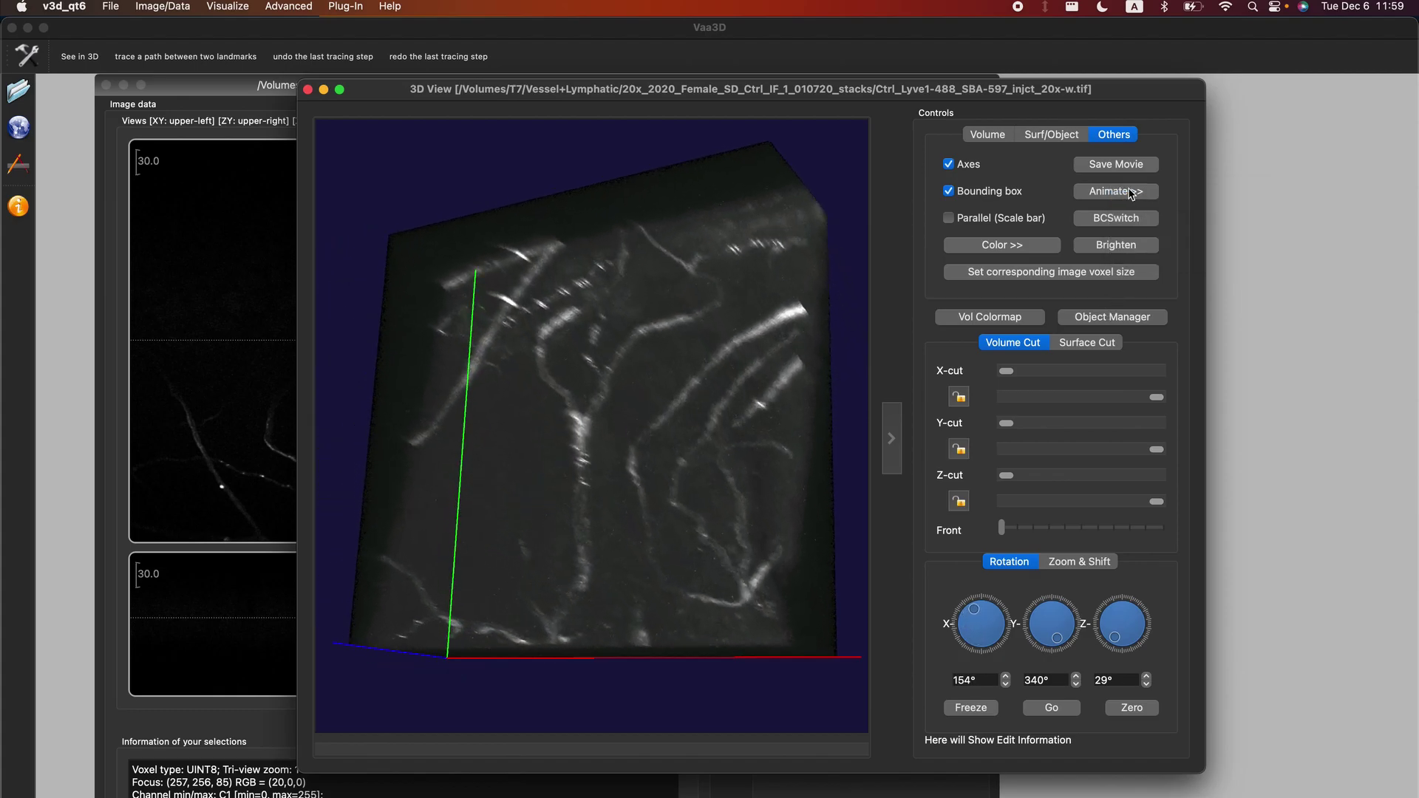
{"action": "left_click", "coordinate": [1151, 194]}
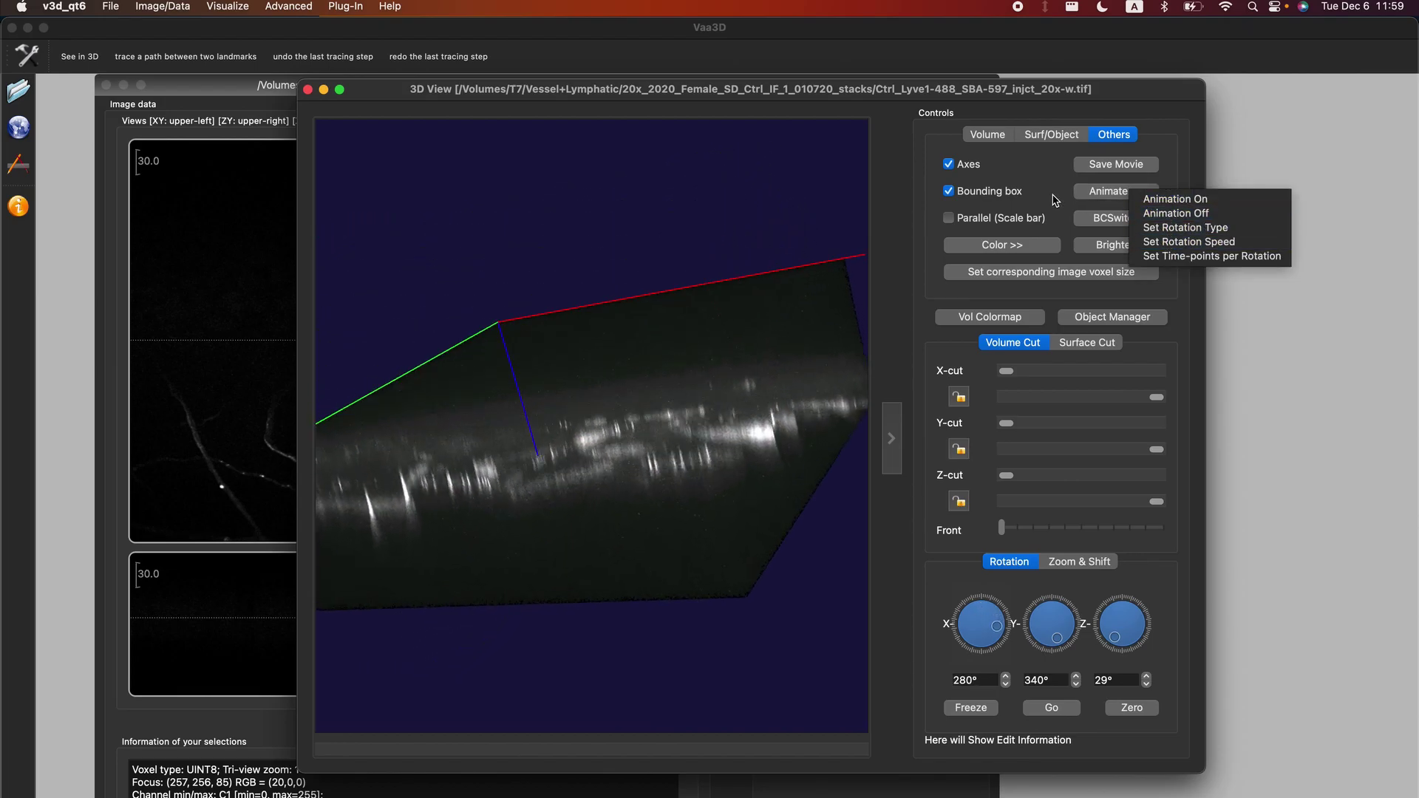
{"action": "left_click", "coordinate": [1185, 228]}
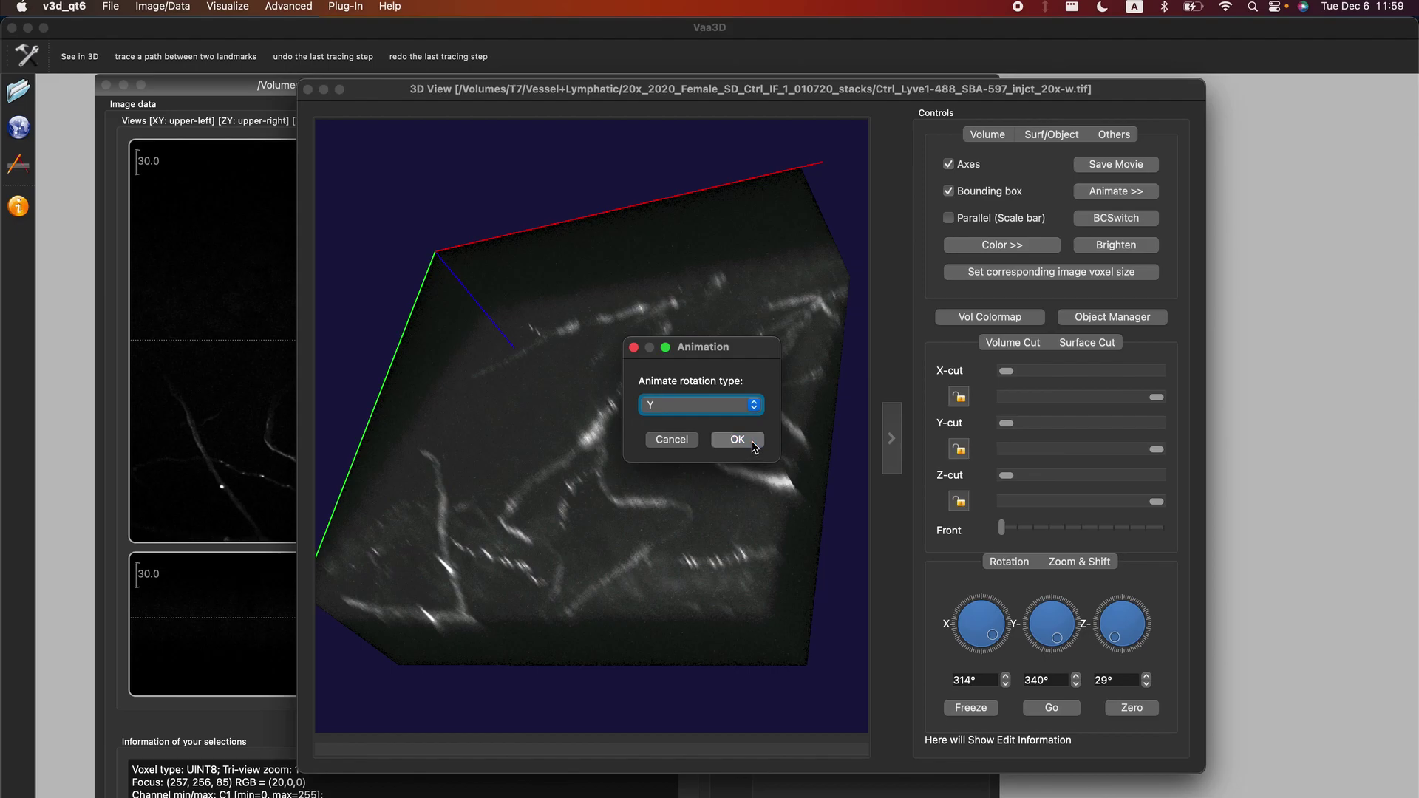
{"action": "left_click", "coordinate": [754, 440]}
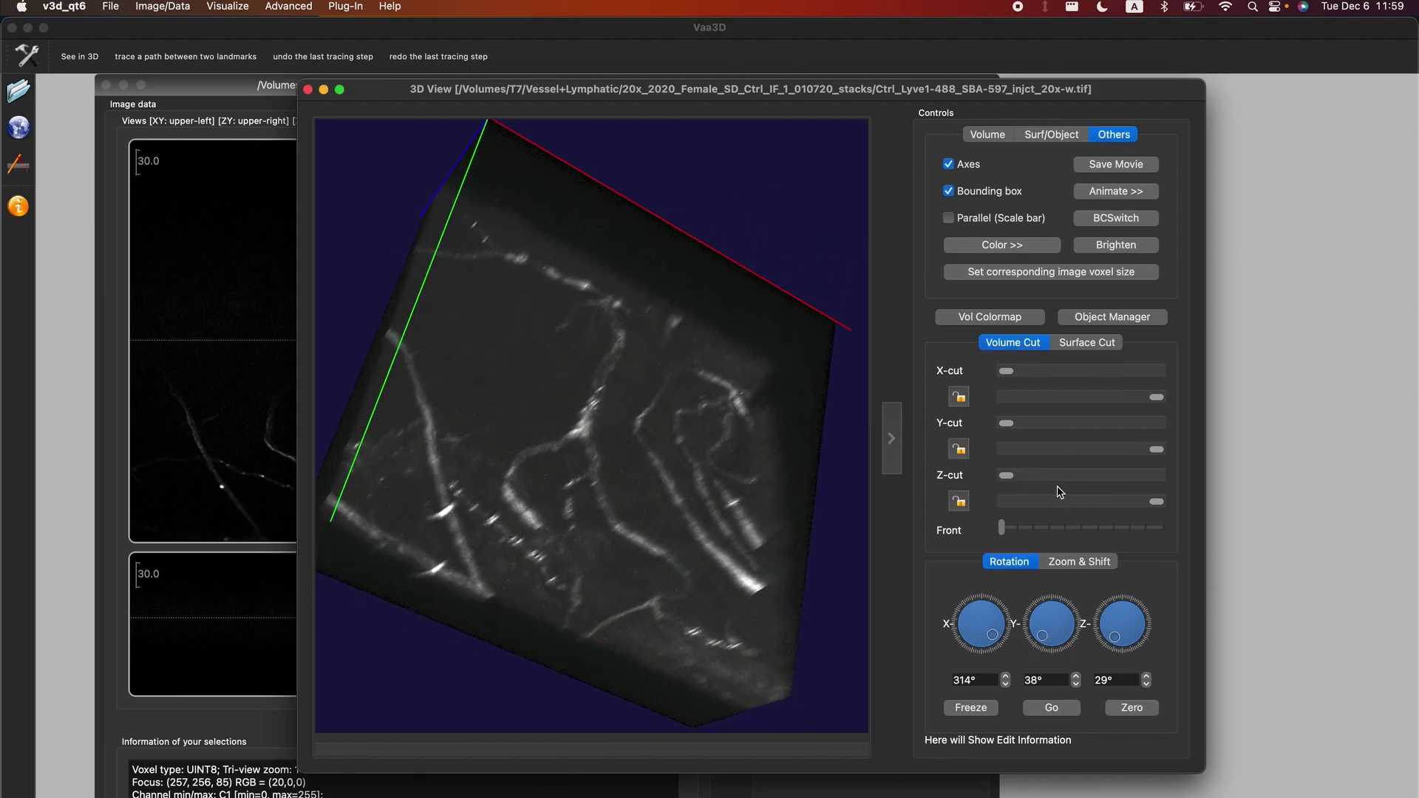
Zero the X and Z rotation and turn the animation off.
{"action": "left_click", "coordinate": [1132, 711]}
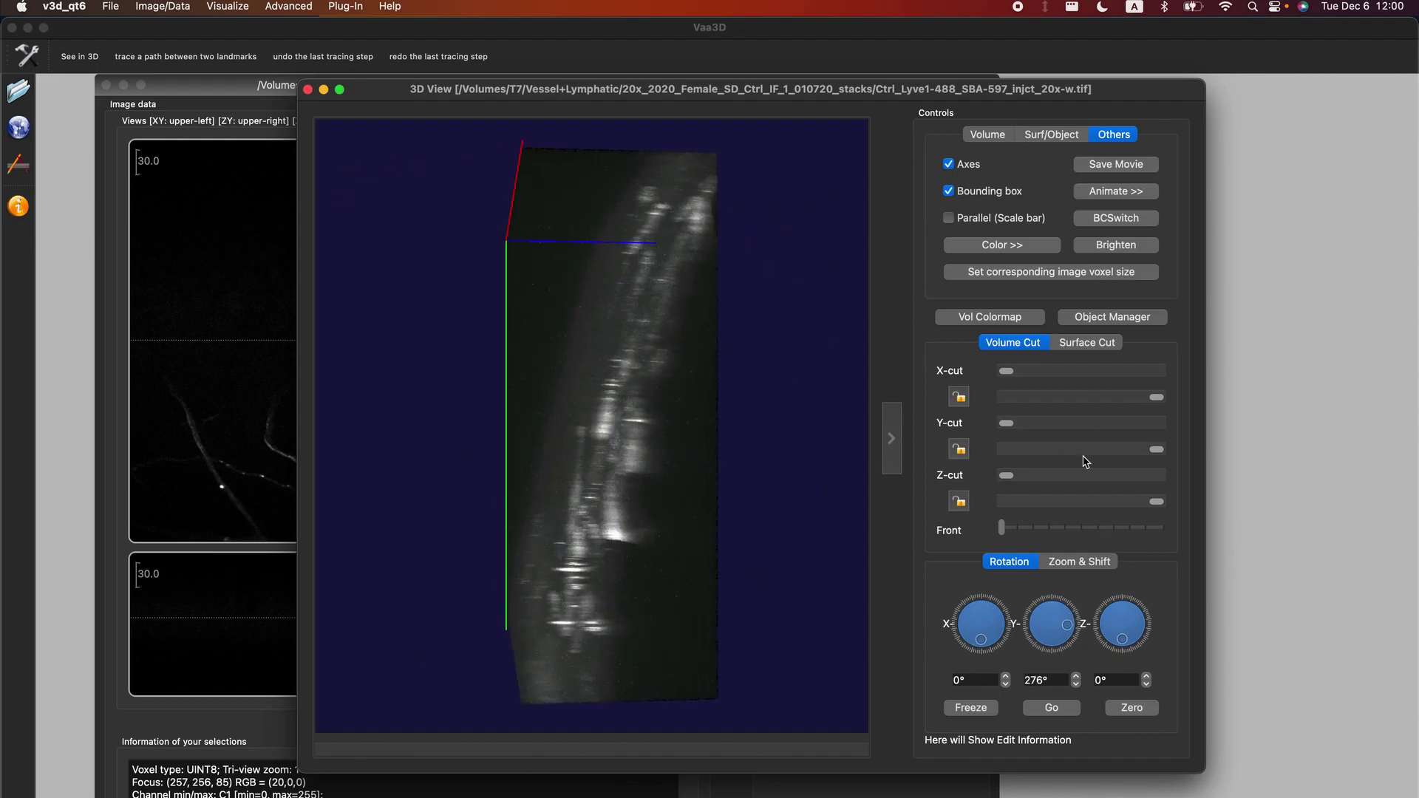
{"action": "left_click", "coordinate": [1120, 191]}
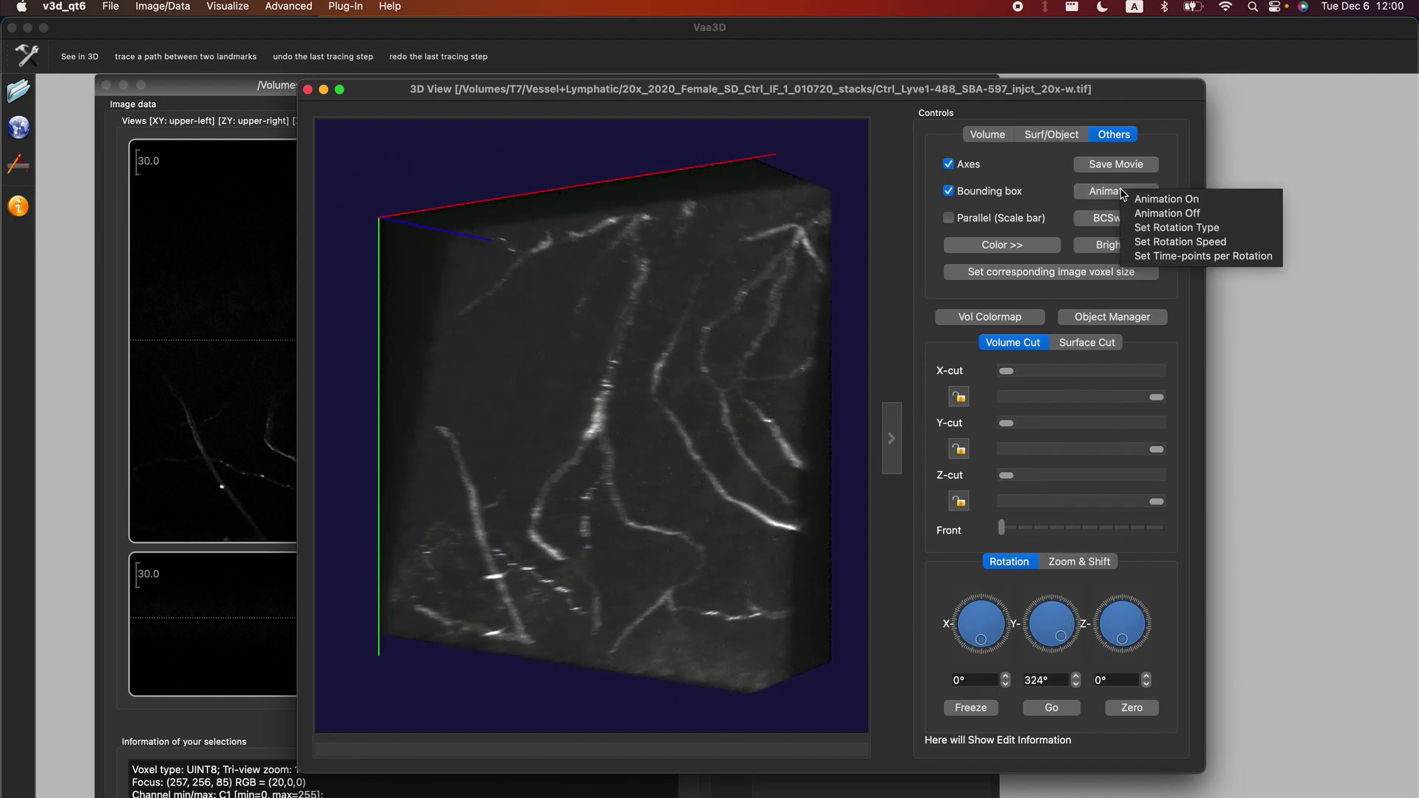
{"action": "left_click", "coordinate": [1153, 213]}
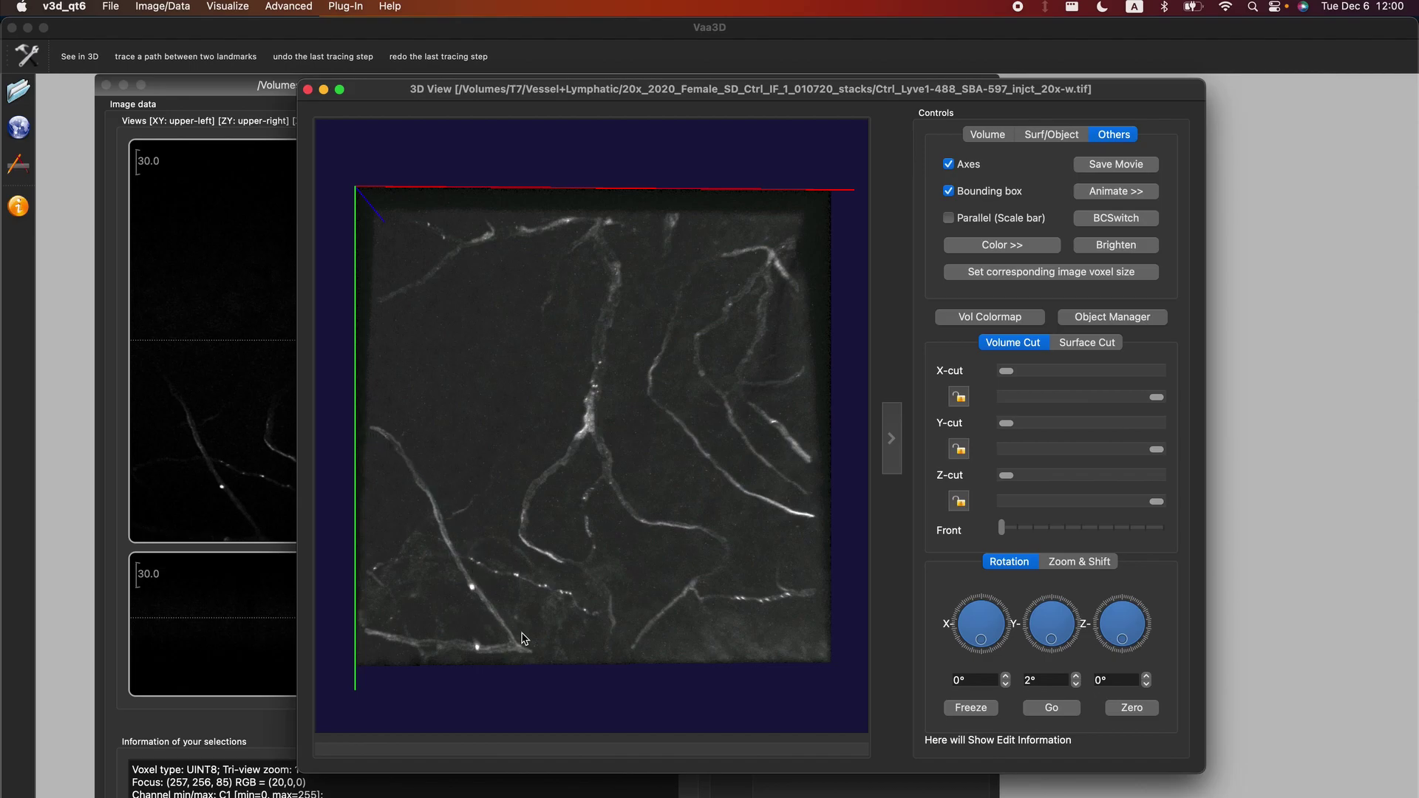
Tilt the volume and select the '1-right-click to define a marker' mode.
{"action": "left_click_drag", "start_coordinate": [405, 443], "coordinate": [513, 516]}
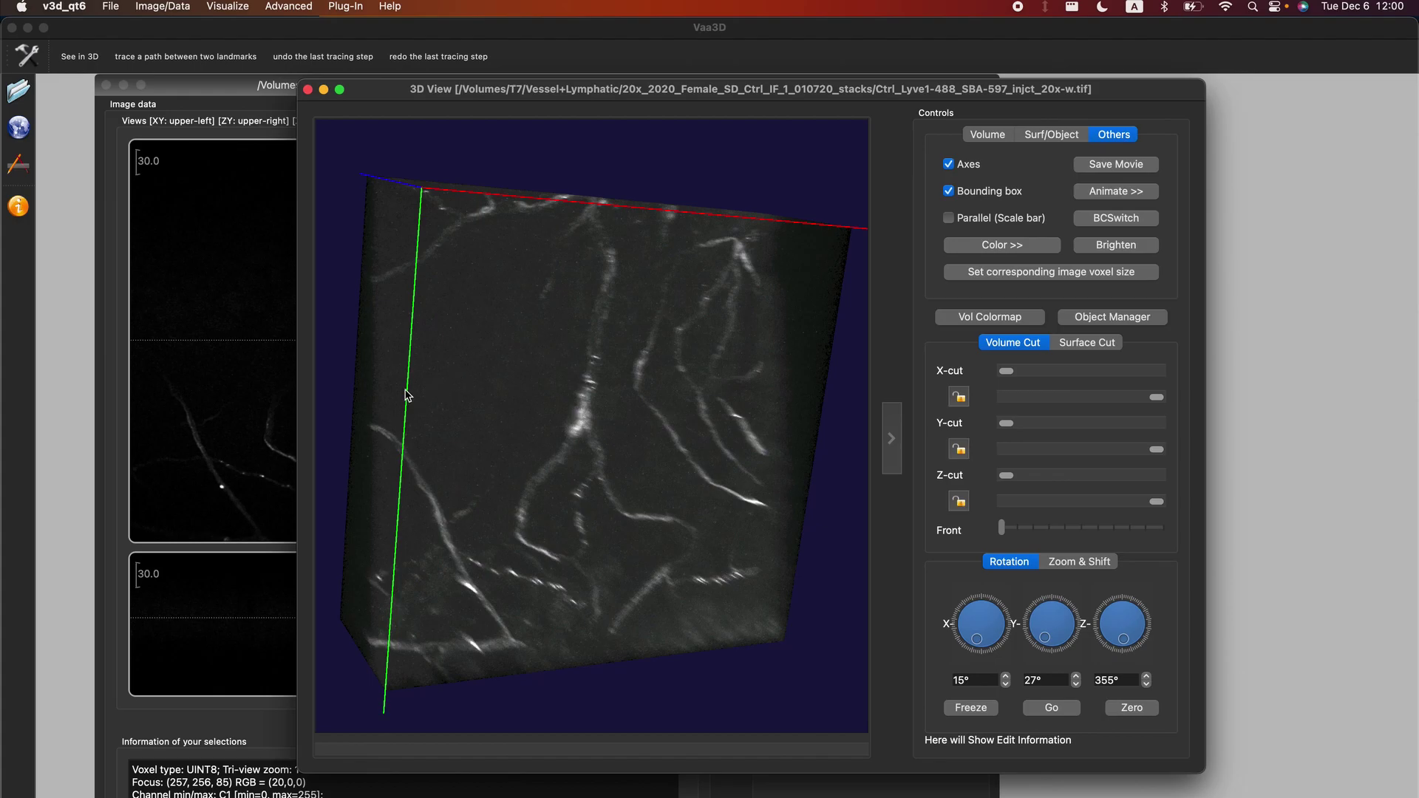
{"action": "right_click", "coordinate": [515, 245]}
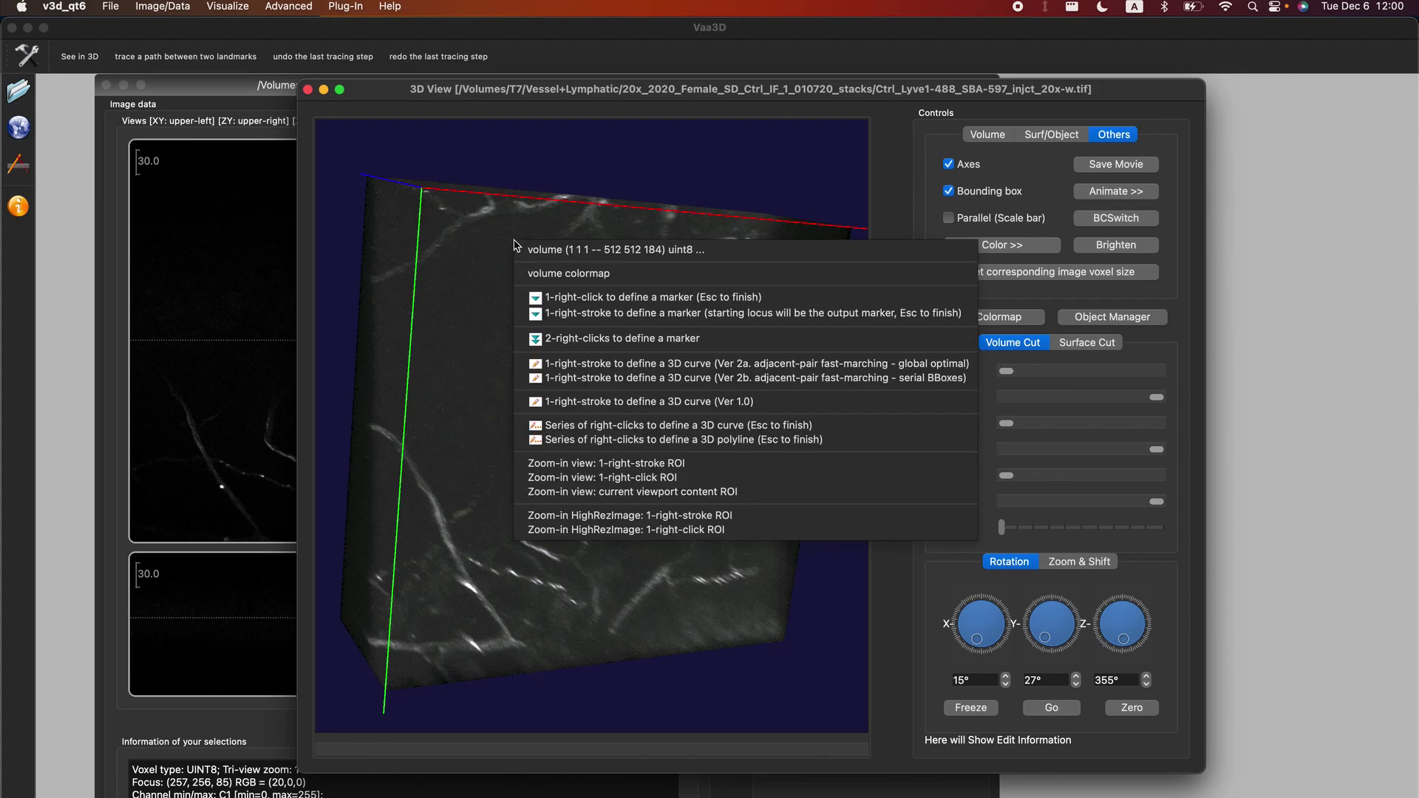
{"action": "left_click", "coordinate": [577, 298]}
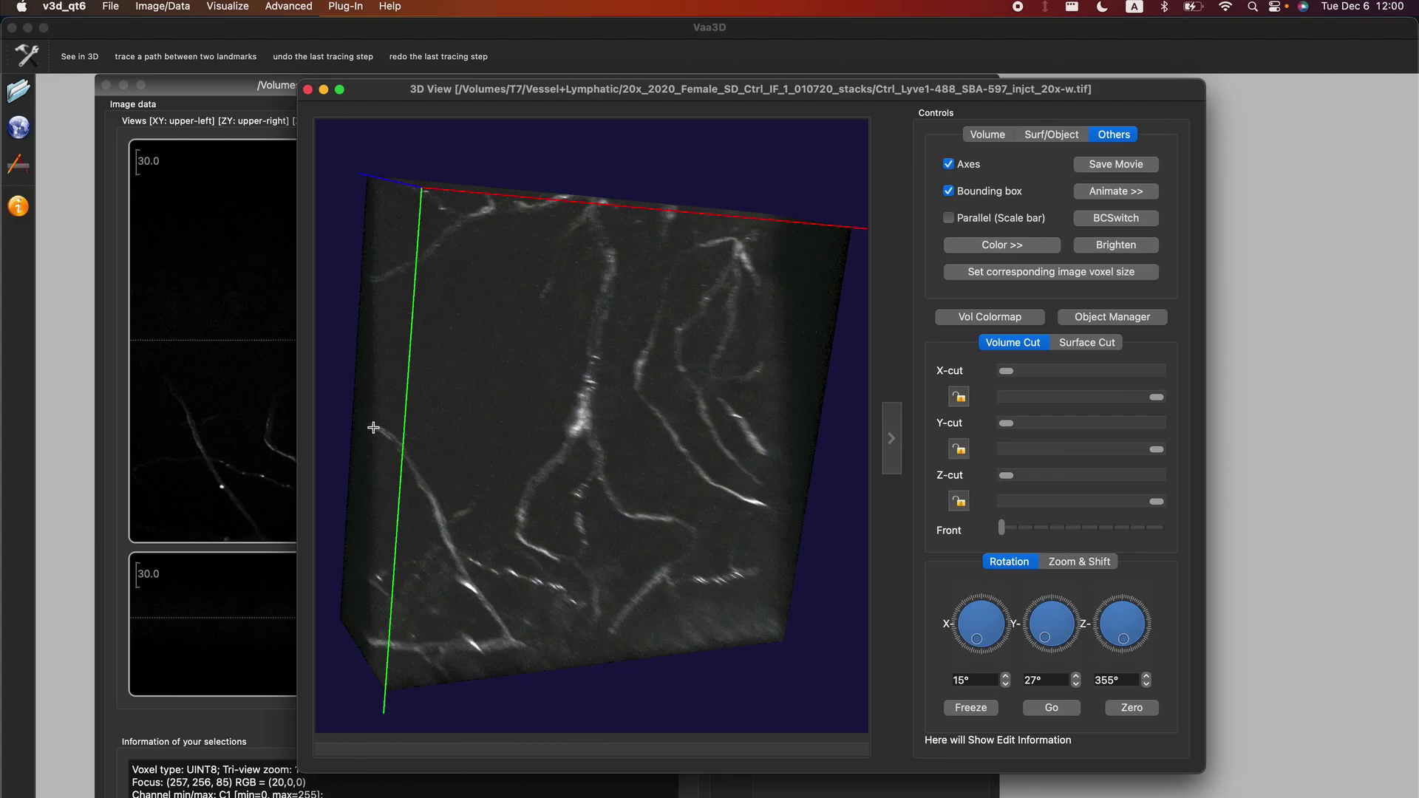
Place a landmark on the vessel's upper-left end and rotate the volume to check it.
{"action": "right_click", "coordinate": [373, 427]}
{"action": "left_click_drag", "start_coordinate": [380, 470], "coordinate": [339, 421]}
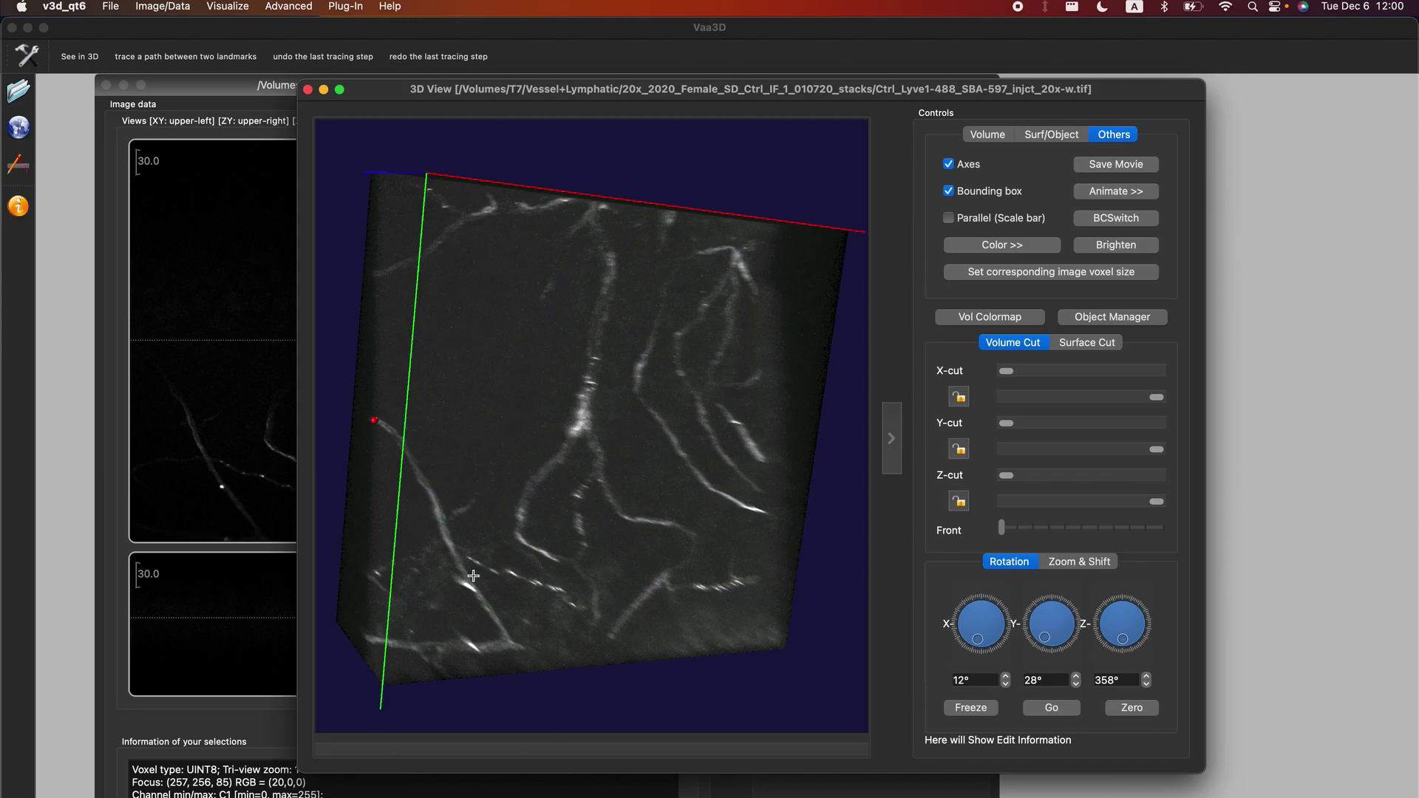
{"action": "left_click_drag", "start_coordinate": [473, 576], "coordinate": [423, 512]}
{"action": "left_click_drag", "start_coordinate": [459, 586], "coordinate": [412, 552]}
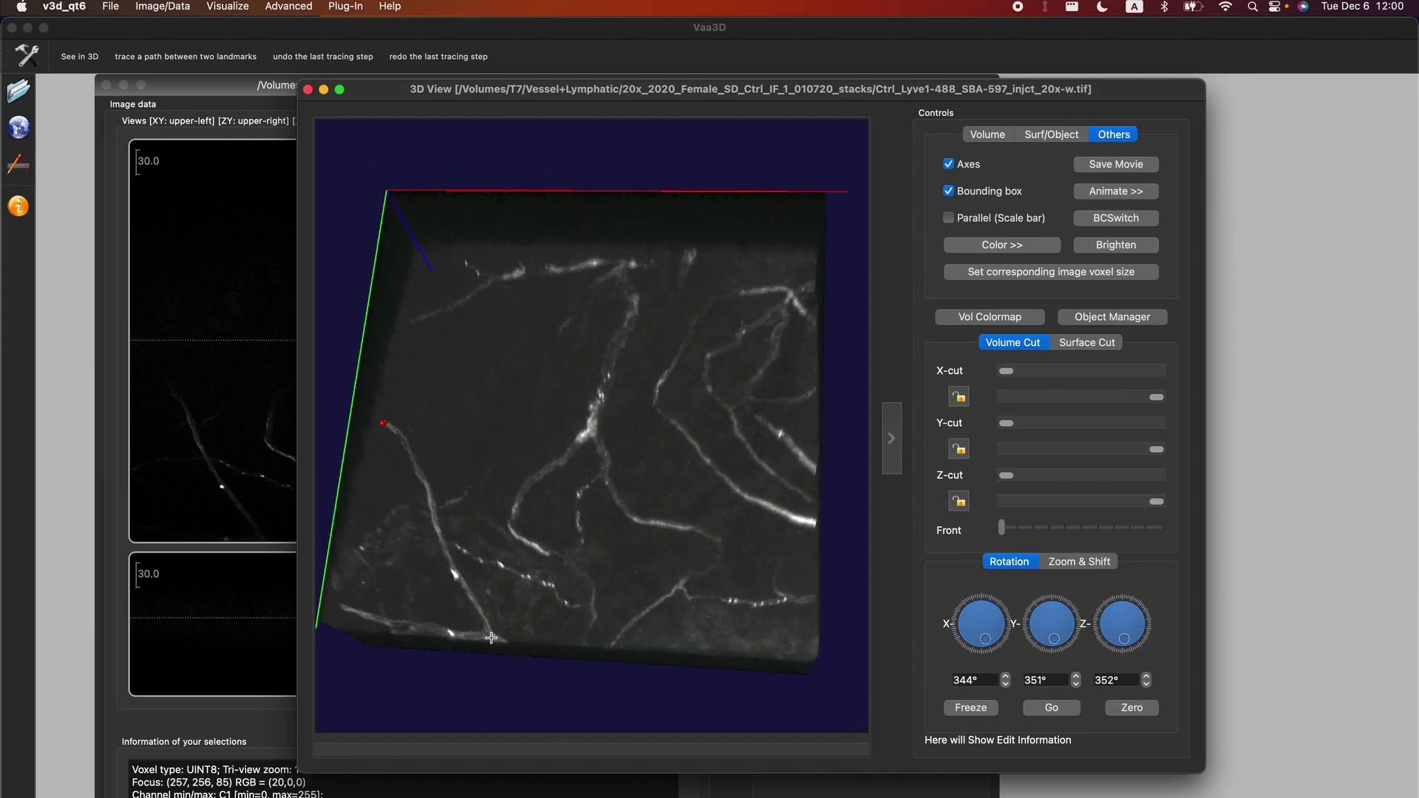
{"action": "left_click_drag", "start_coordinate": [559, 646], "coordinate": [546, 688]}
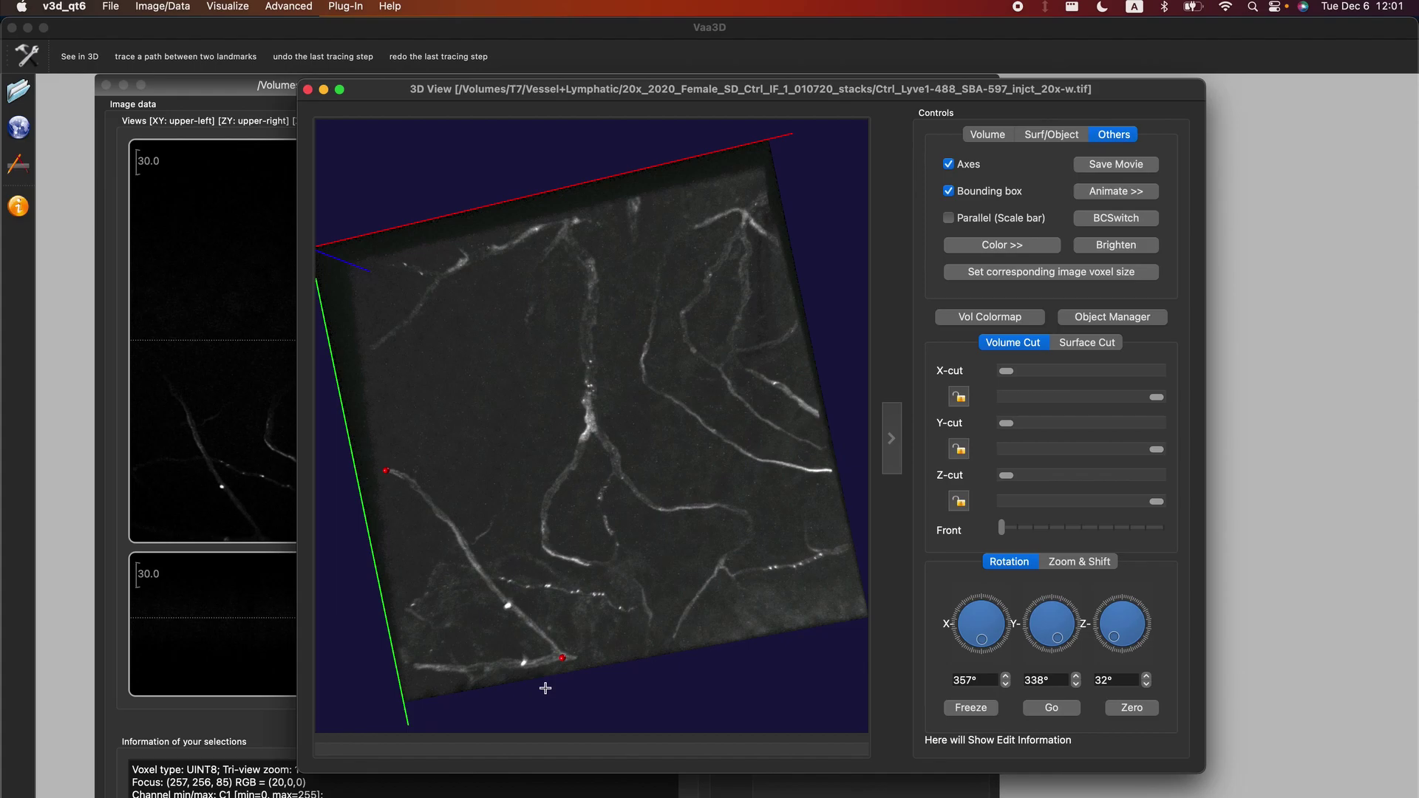
Maximize the 3D View window, glancing at Zoom & Shift before returning to Rotation.
{"action": "double_click", "coordinate": [396, 92]}
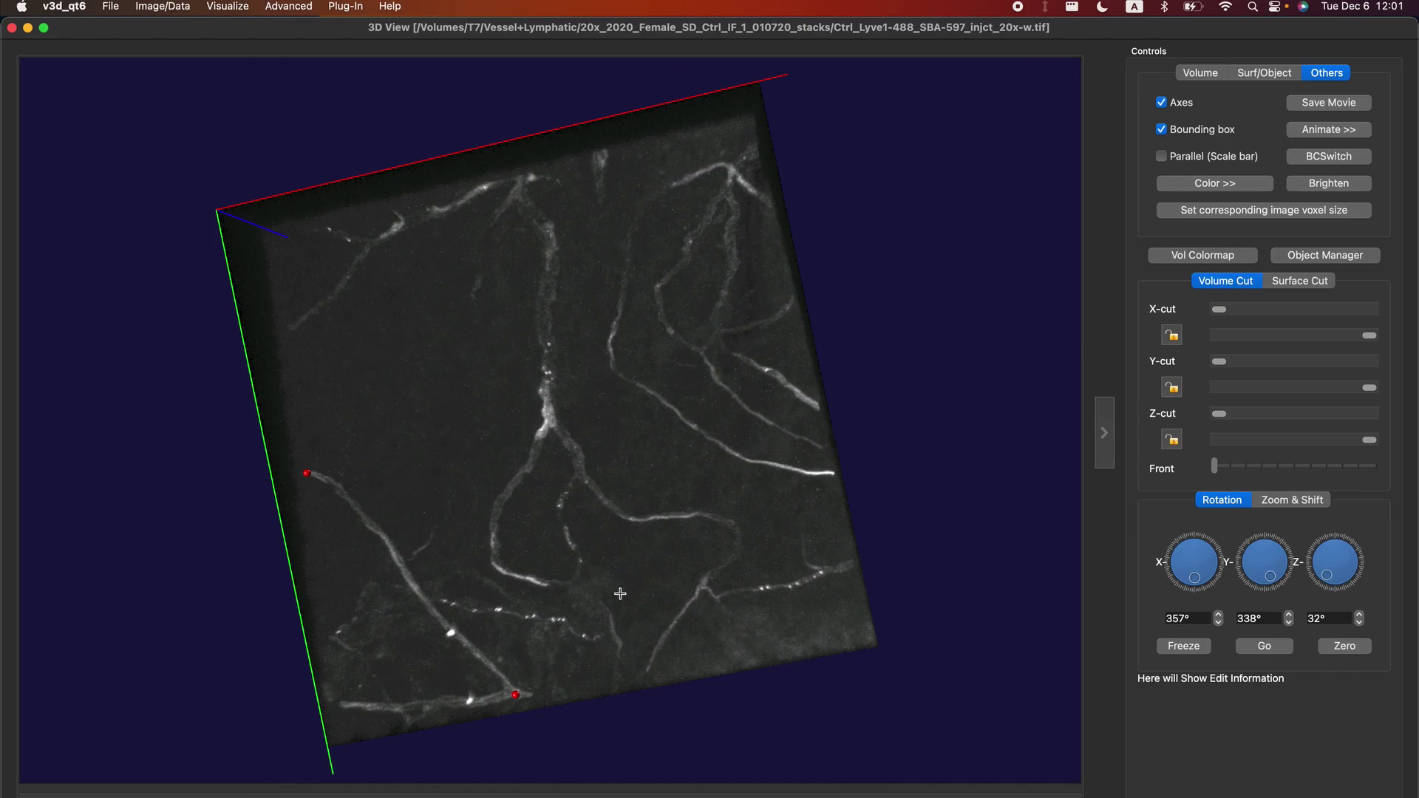
{"action": "left_click", "coordinate": [1313, 508]}
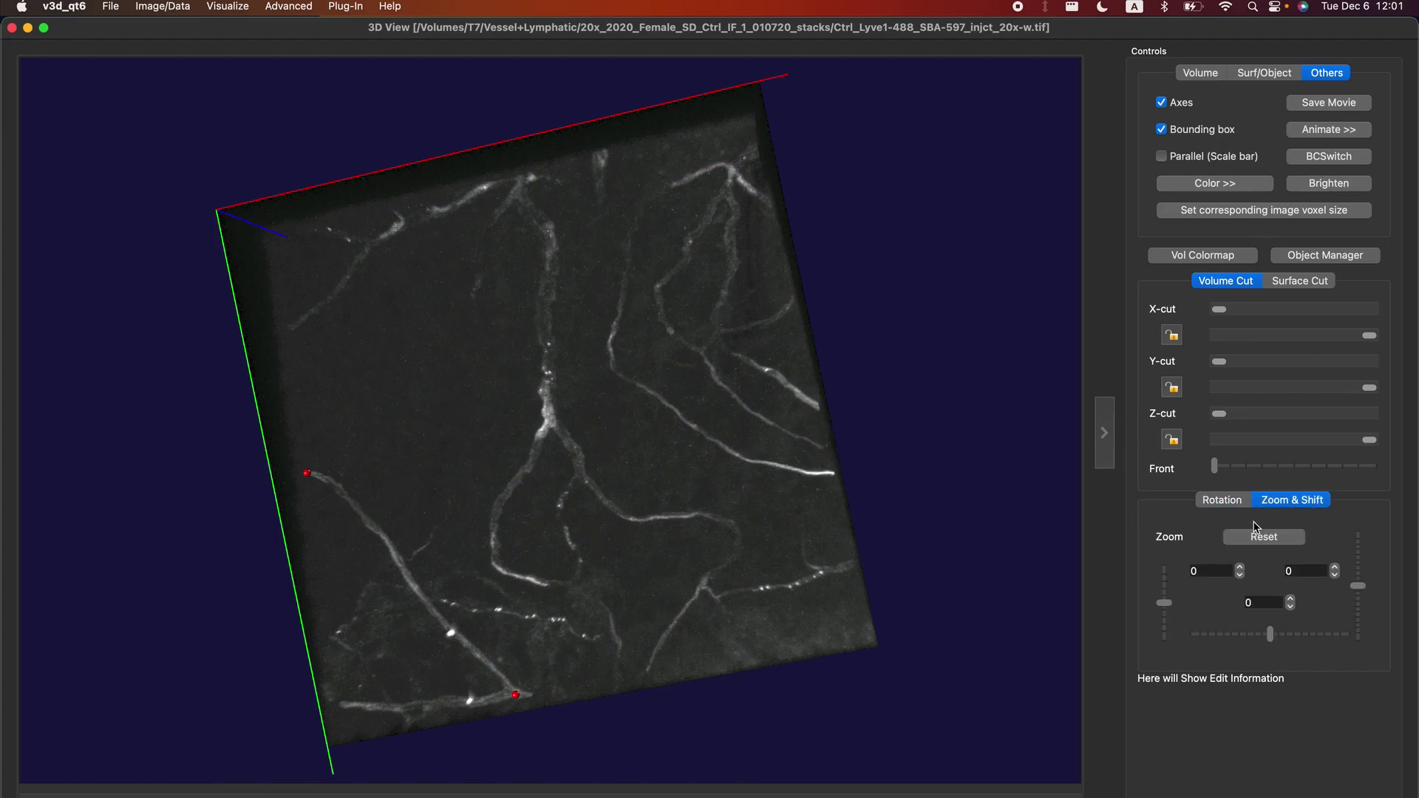
{"action": "left_click", "coordinate": [1220, 500]}
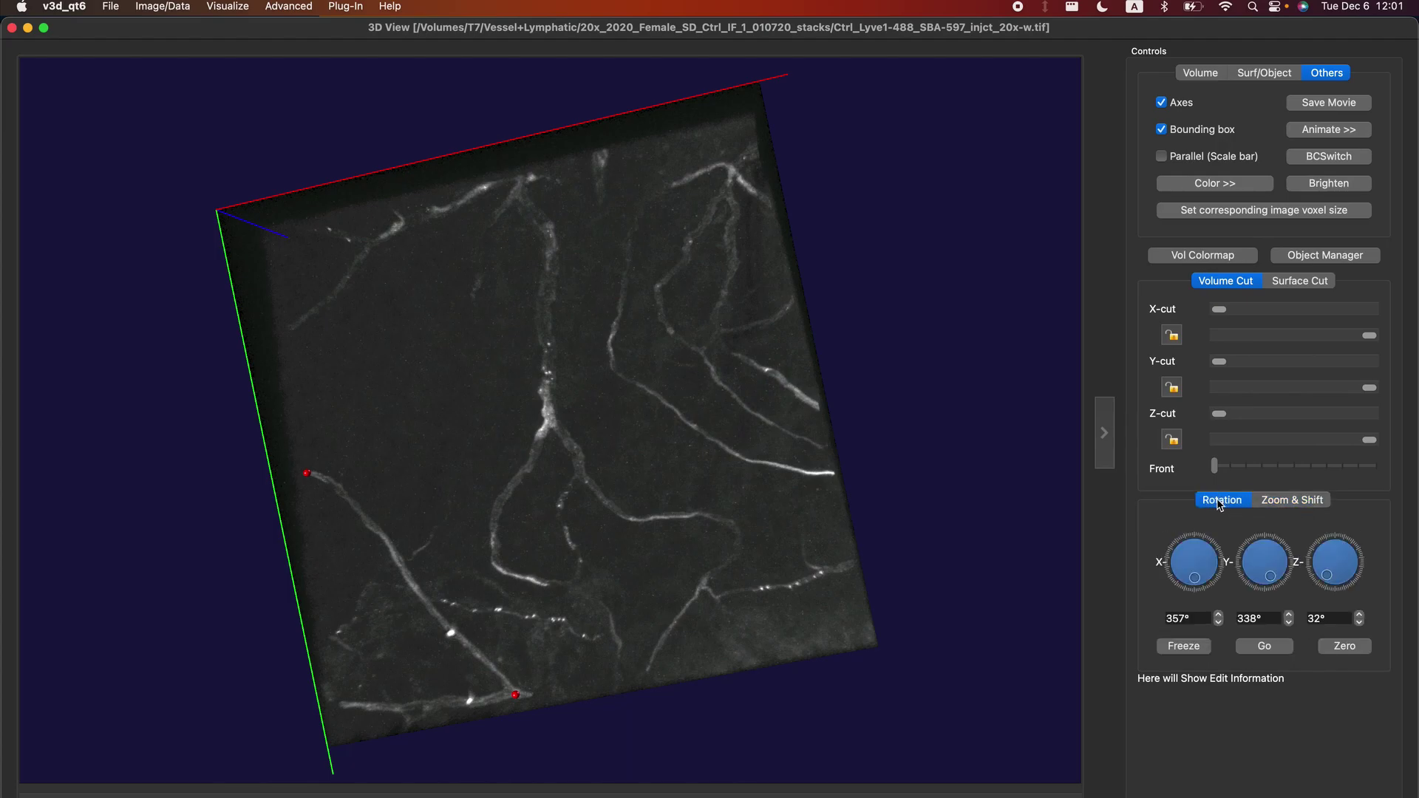
{"action": "left_click", "coordinate": [288, 6]}
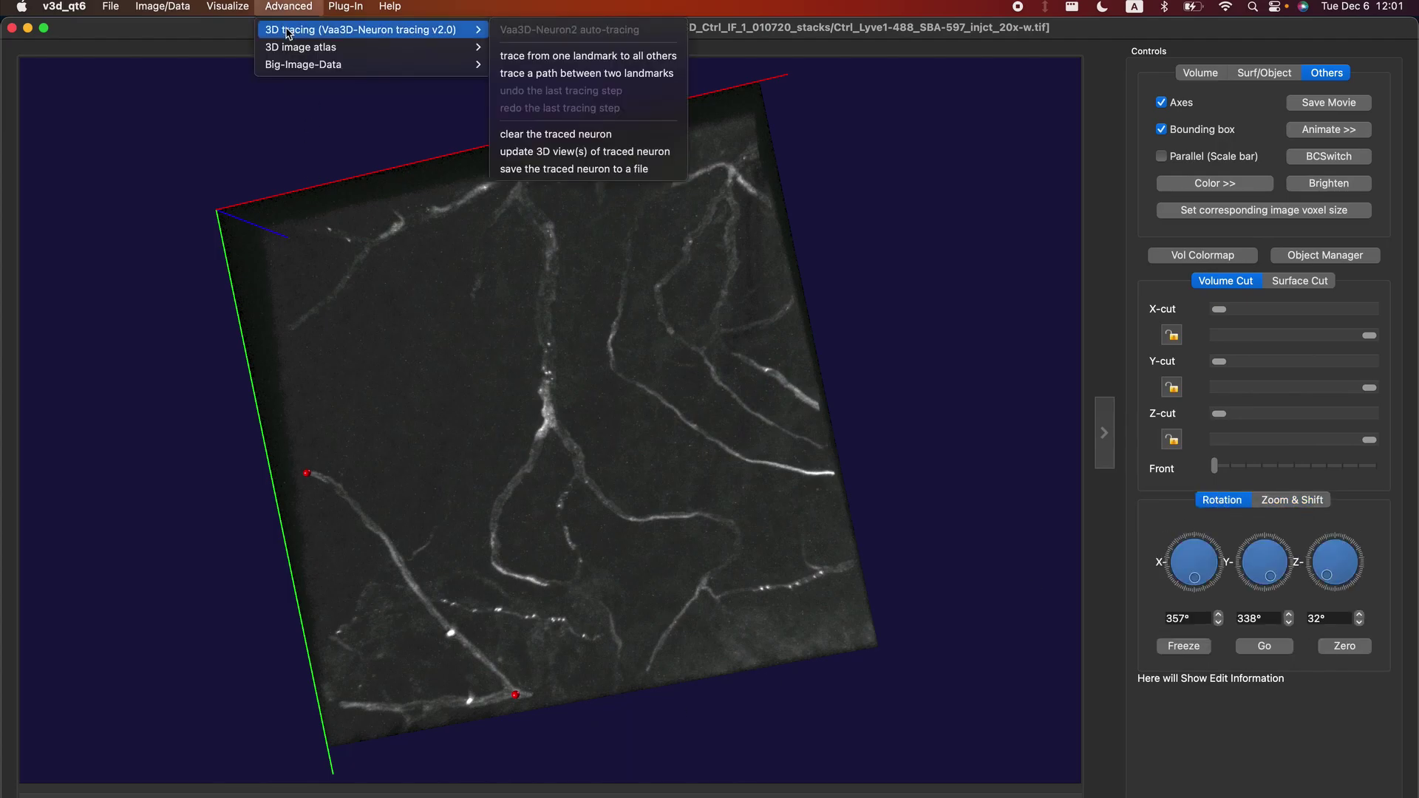
Check both landmarks' coordinates in the landmark manager, close it, and show Advanced > 3D tracing.
{"action": "left_click", "coordinate": [329, 391]}
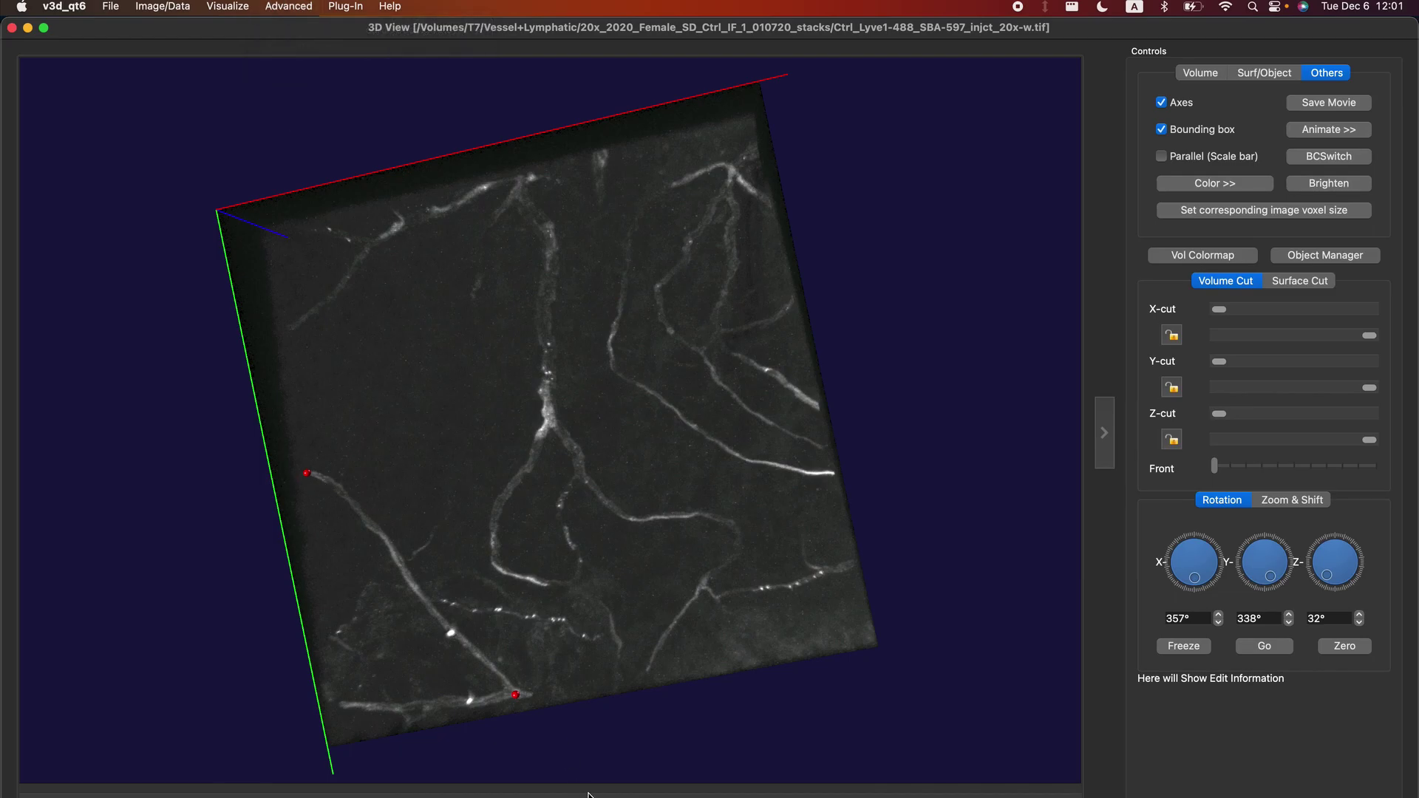
{"action": "left_click", "coordinate": [185, 6]}
{"action": "mouse_move", "coordinate": [177, 101]}
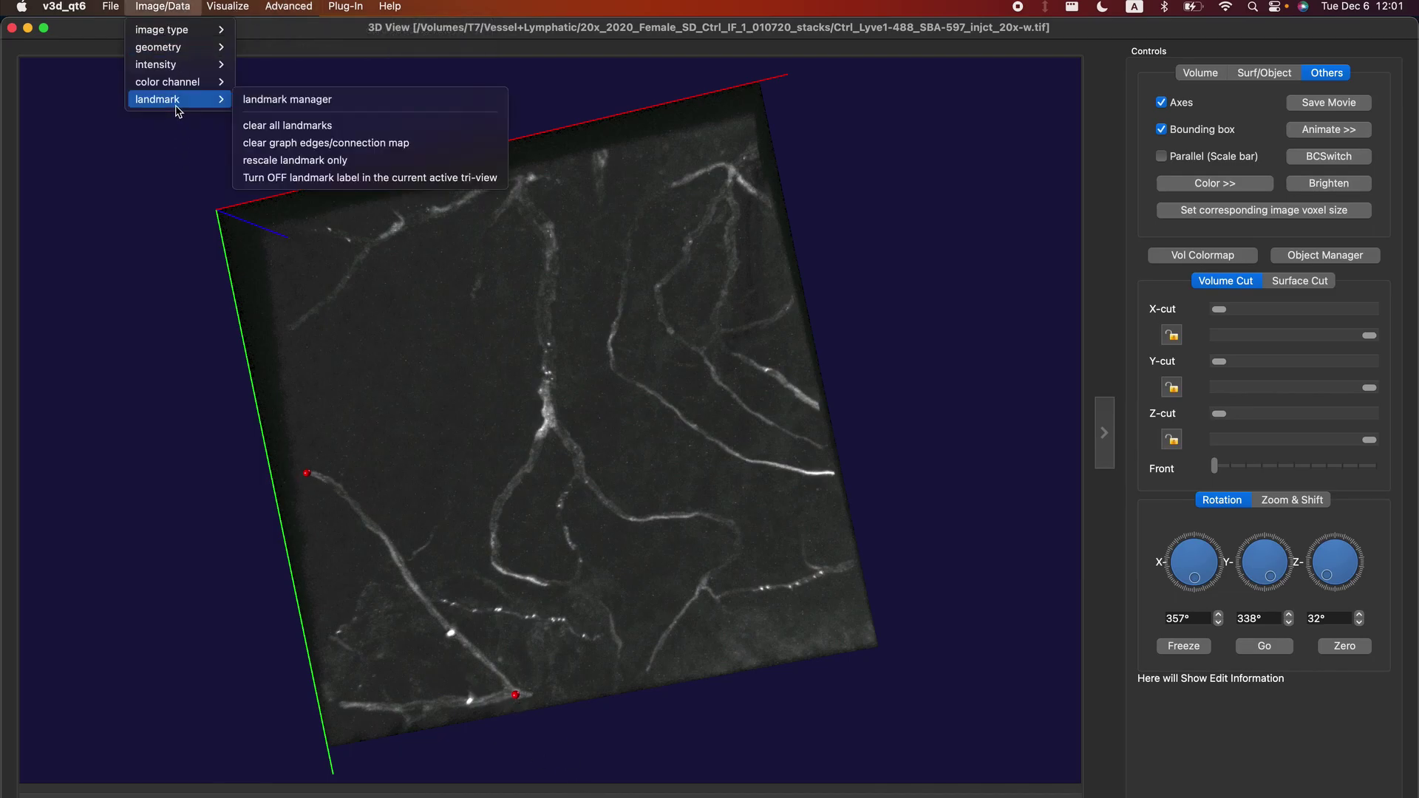
{"action": "left_click", "coordinate": [303, 102]}
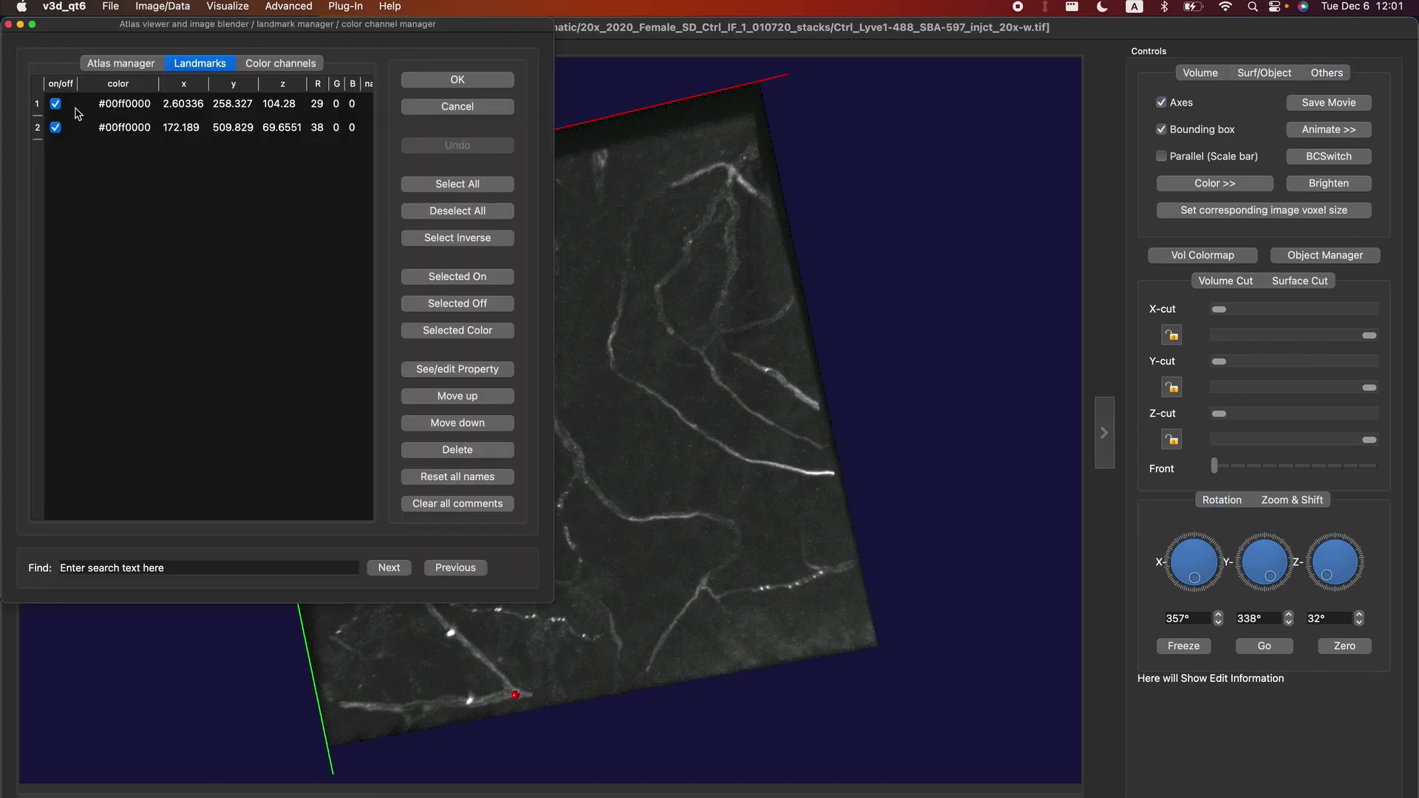
{"action": "left_click", "coordinate": [221, 130]}
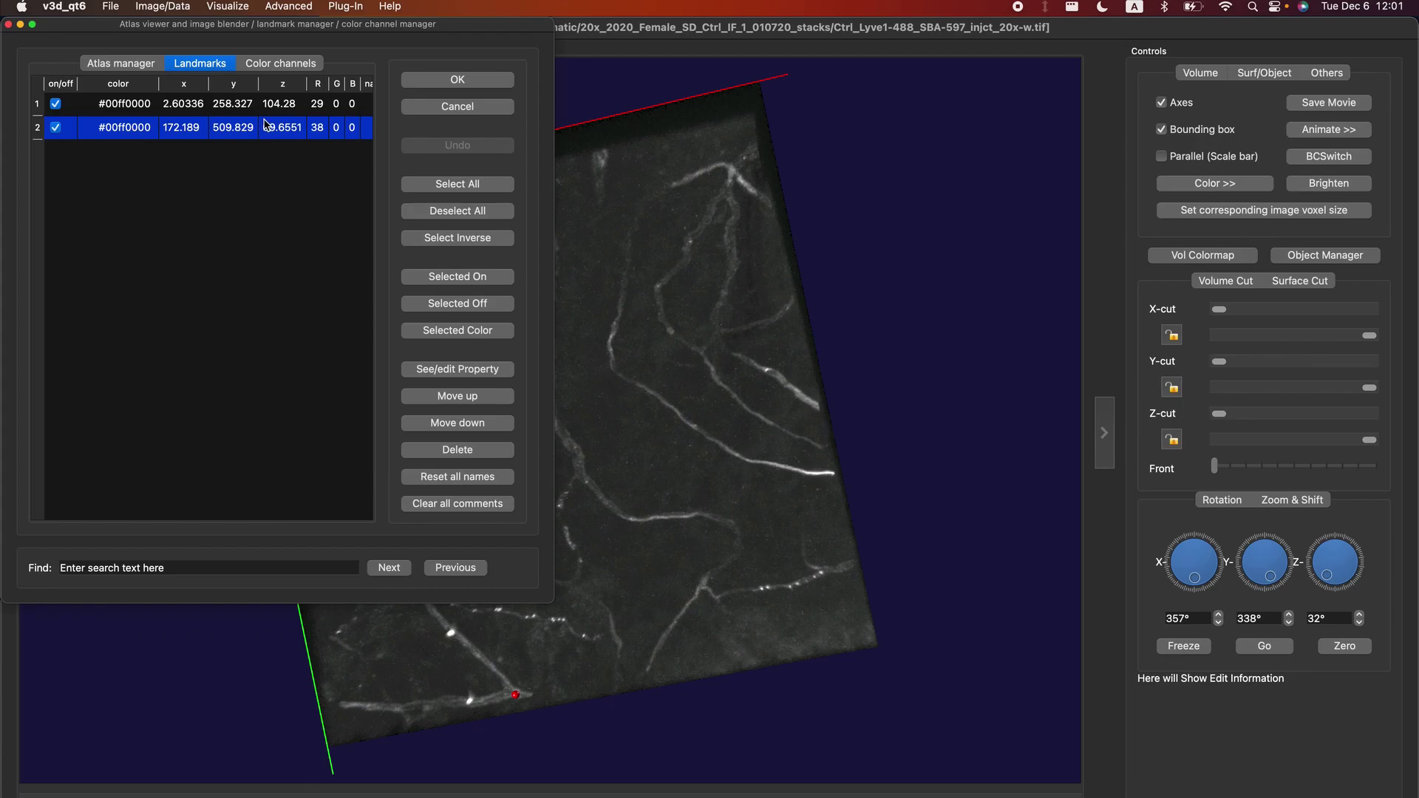
{"action": "left_click", "coordinate": [9, 25]}
{"action": "left_click", "coordinate": [307, 6]}
{"action": "mouse_move", "coordinate": [330, 34]}
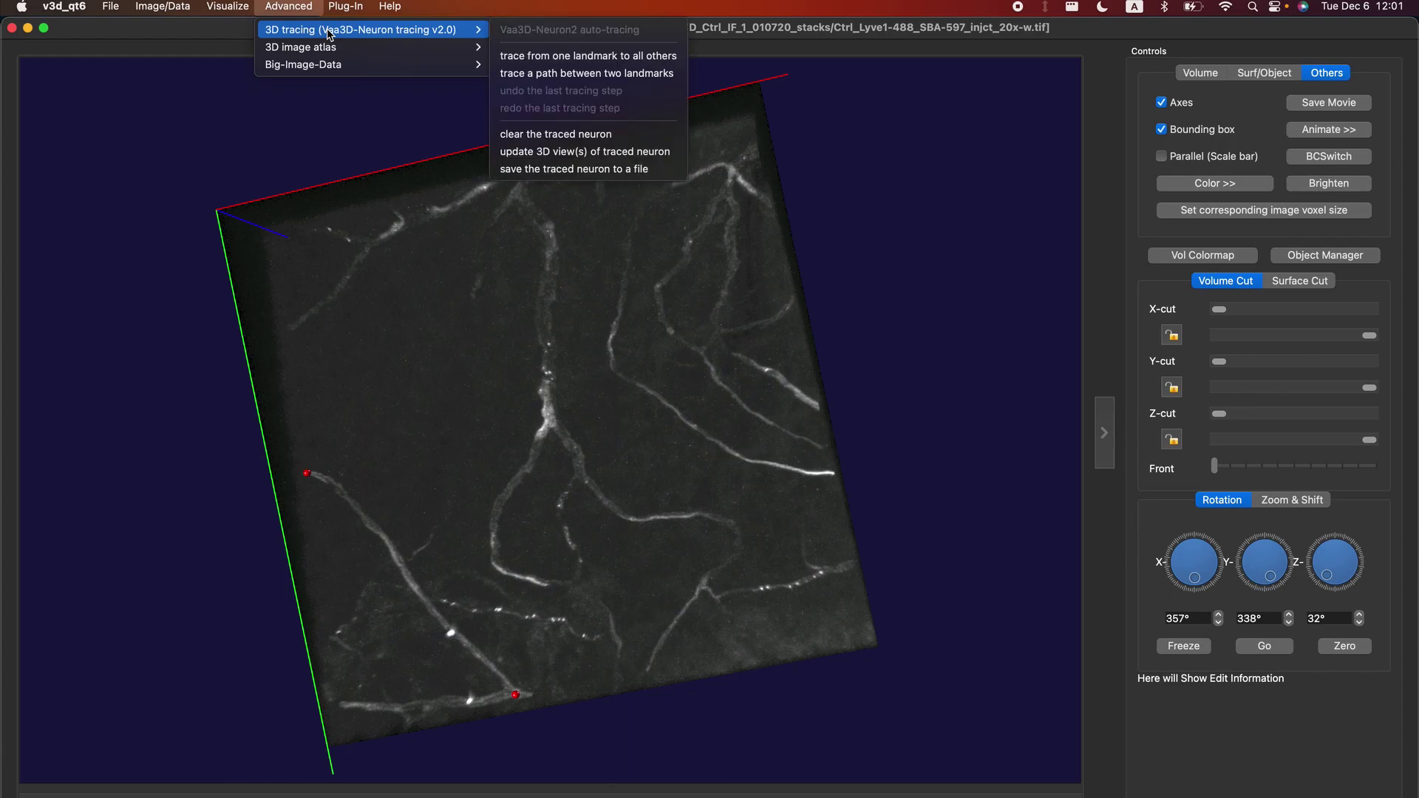
Trace a path from landmark 1 to landmark 2 on channel 1 with default parameters.
{"action": "left_click", "coordinate": [547, 73]}
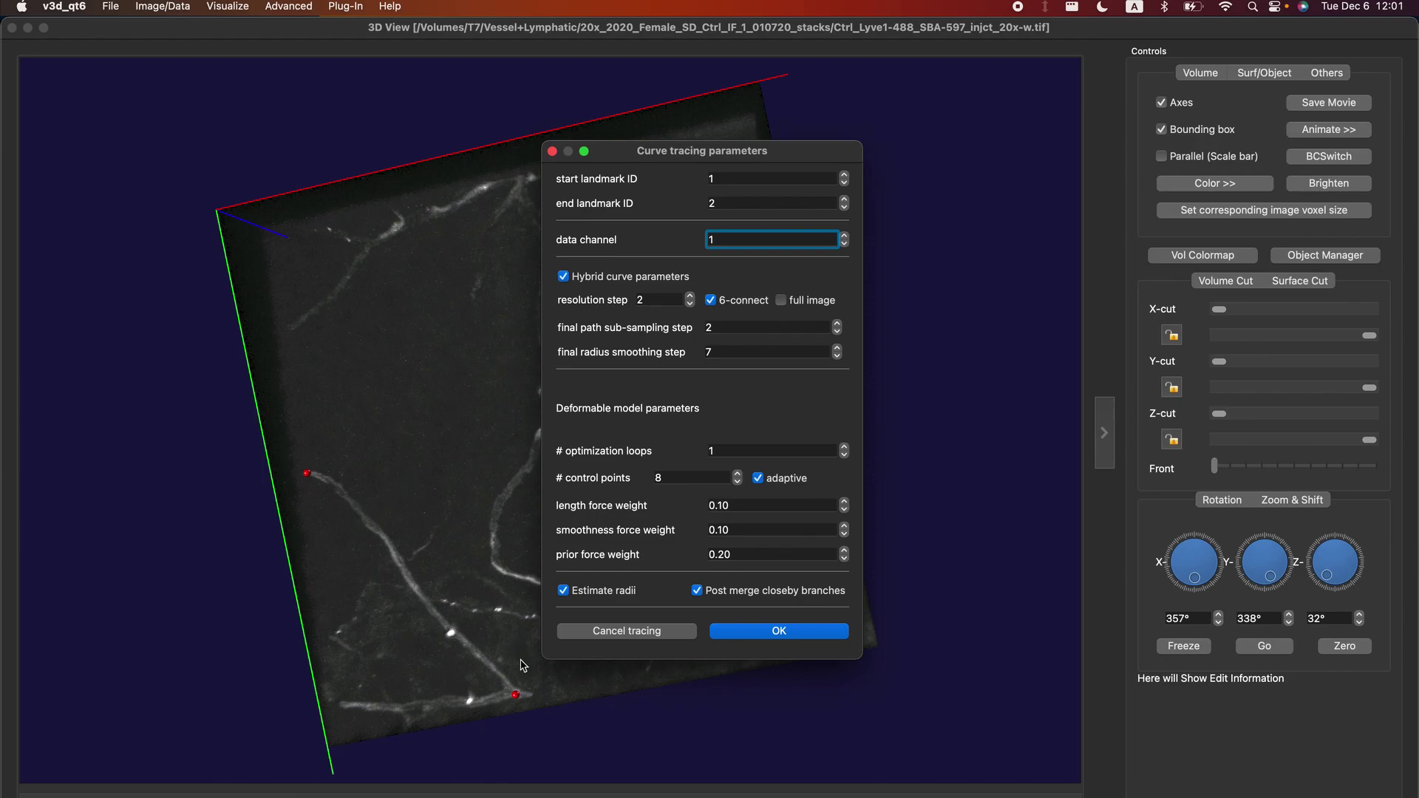
{"action": "left_click", "coordinate": [732, 176]}
{"action": "left_click", "coordinate": [731, 198]}
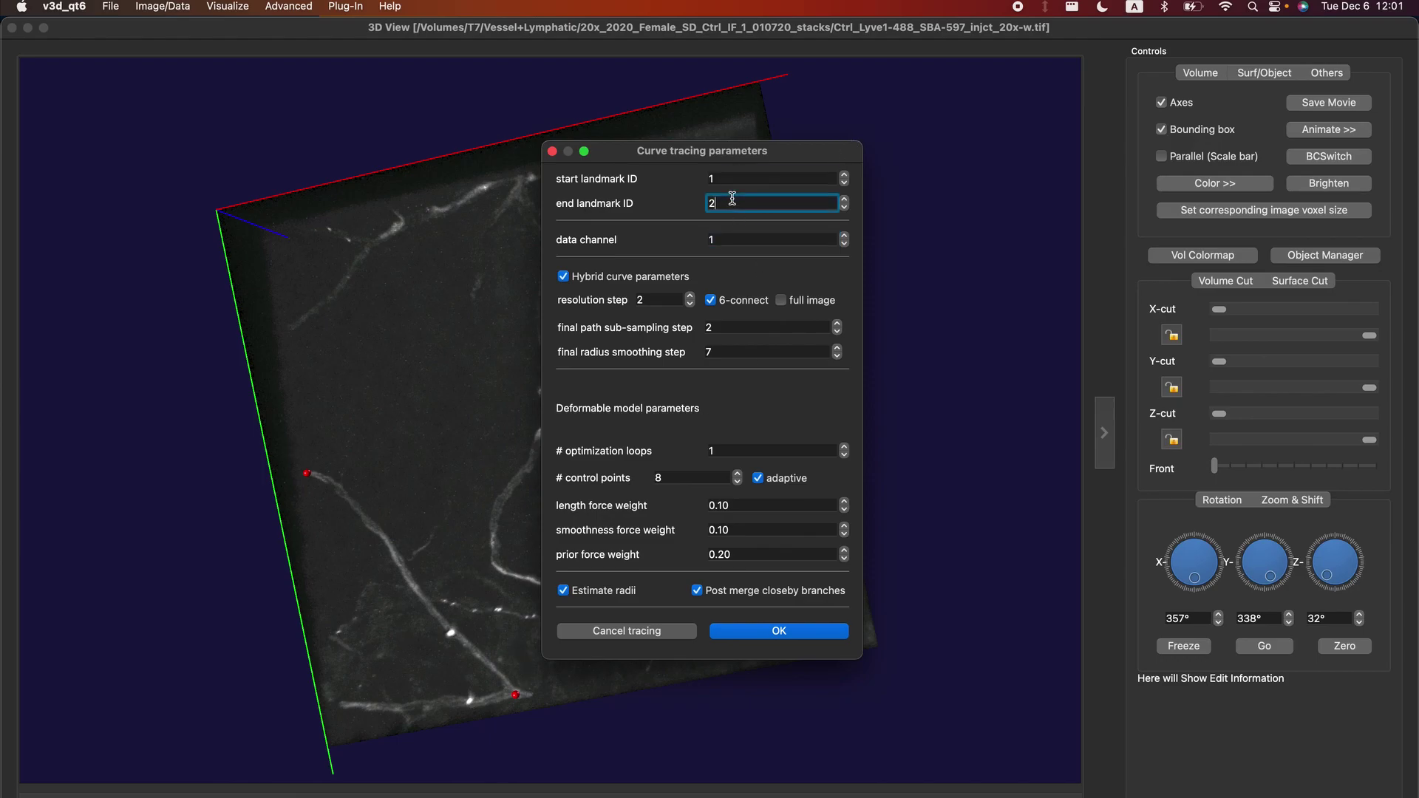
{"action": "left_click", "coordinate": [810, 634]}
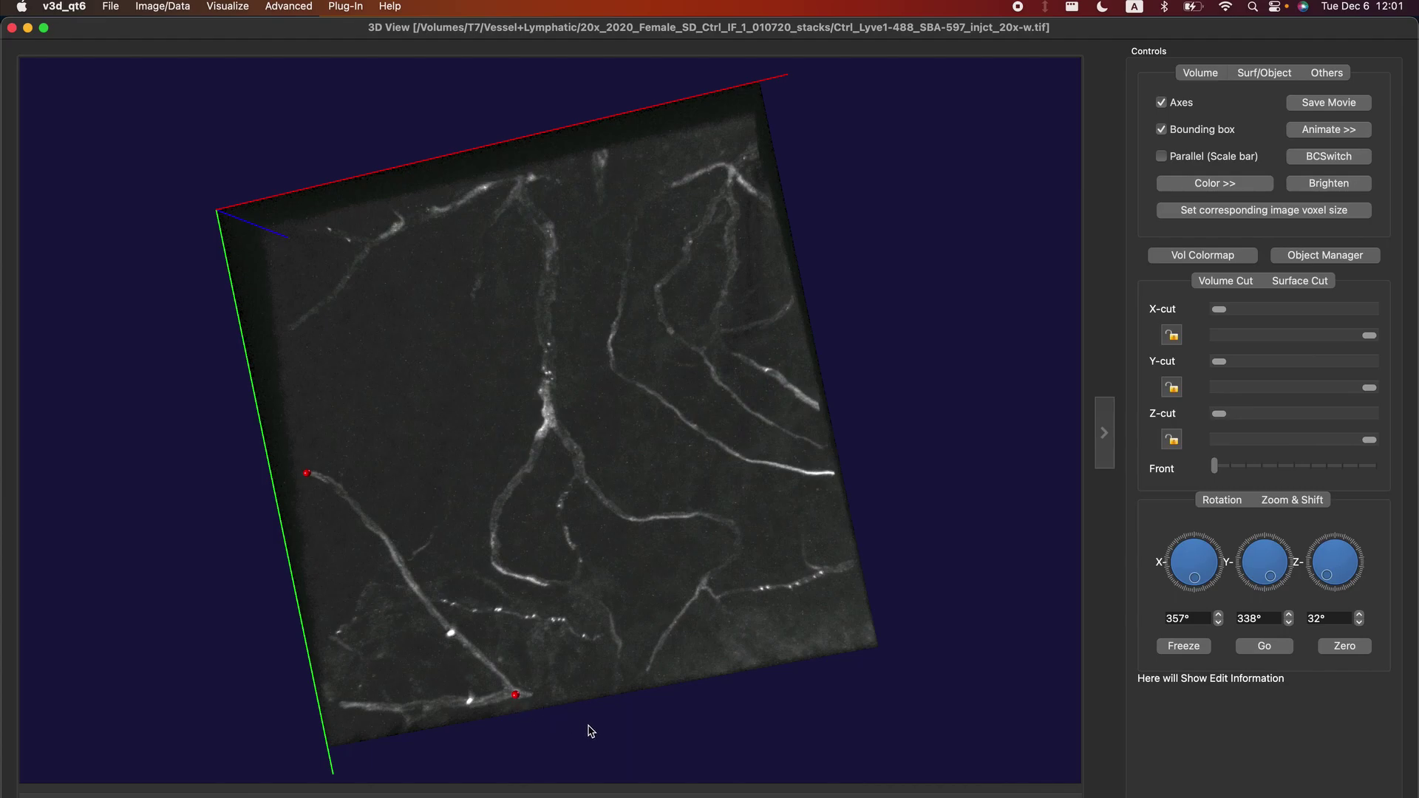
Undo the traced path from the 3D tracing commands, then restore it.
{"action": "left_click_drag", "start_coordinate": [460, 702], "coordinate": [450, 732]}
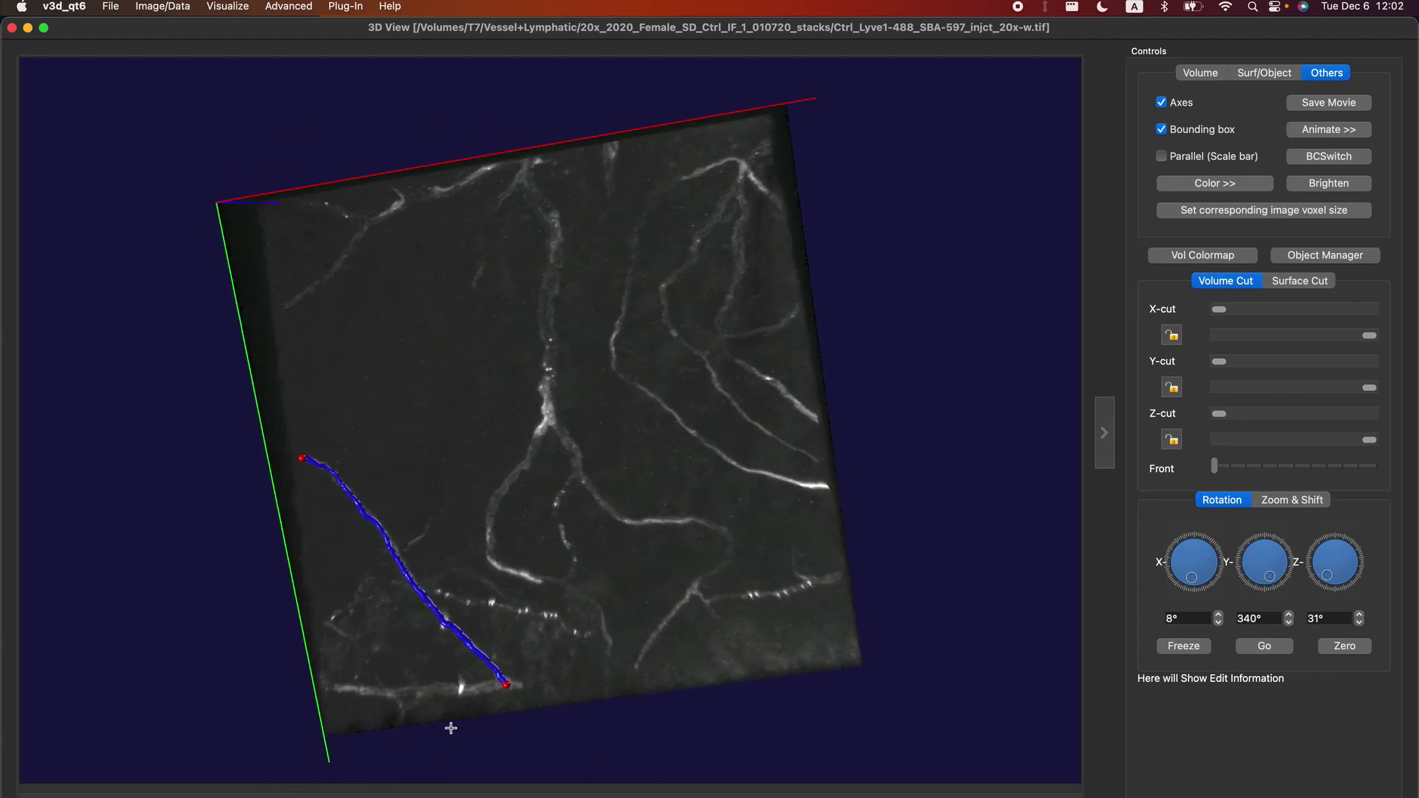
{"action": "left_click", "coordinate": [289, 6]}
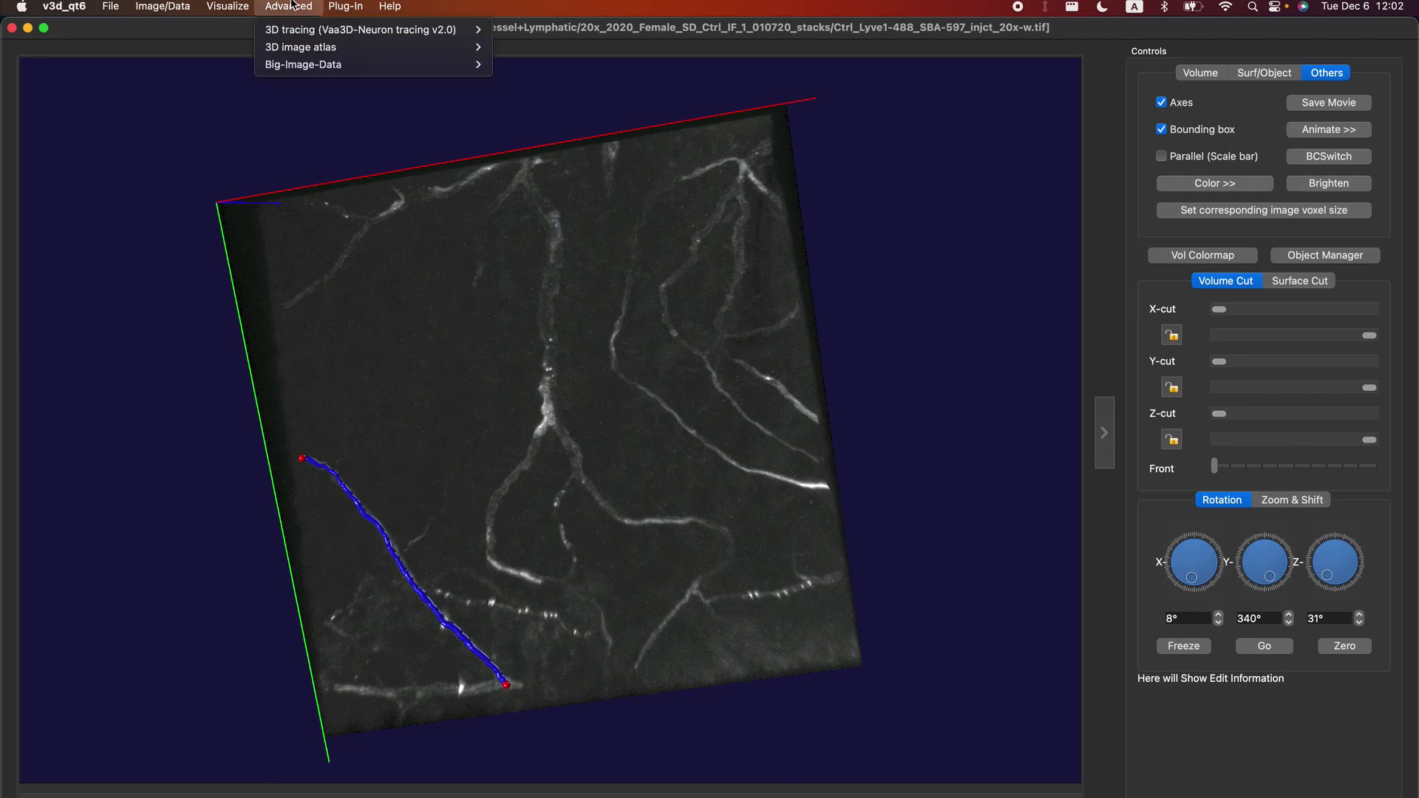
{"action": "mouse_move", "coordinate": [295, 51]}
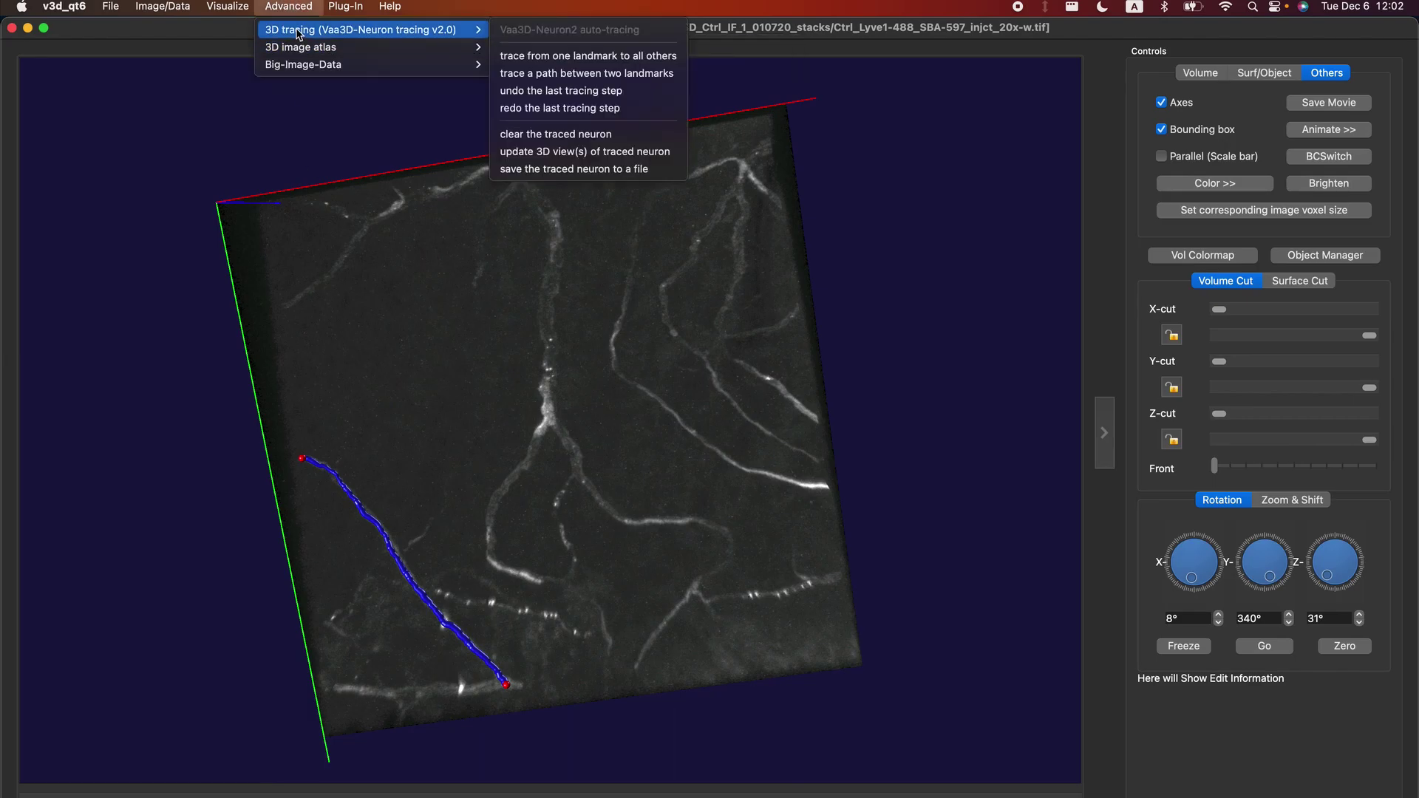
{"action": "left_click", "coordinate": [569, 93]}
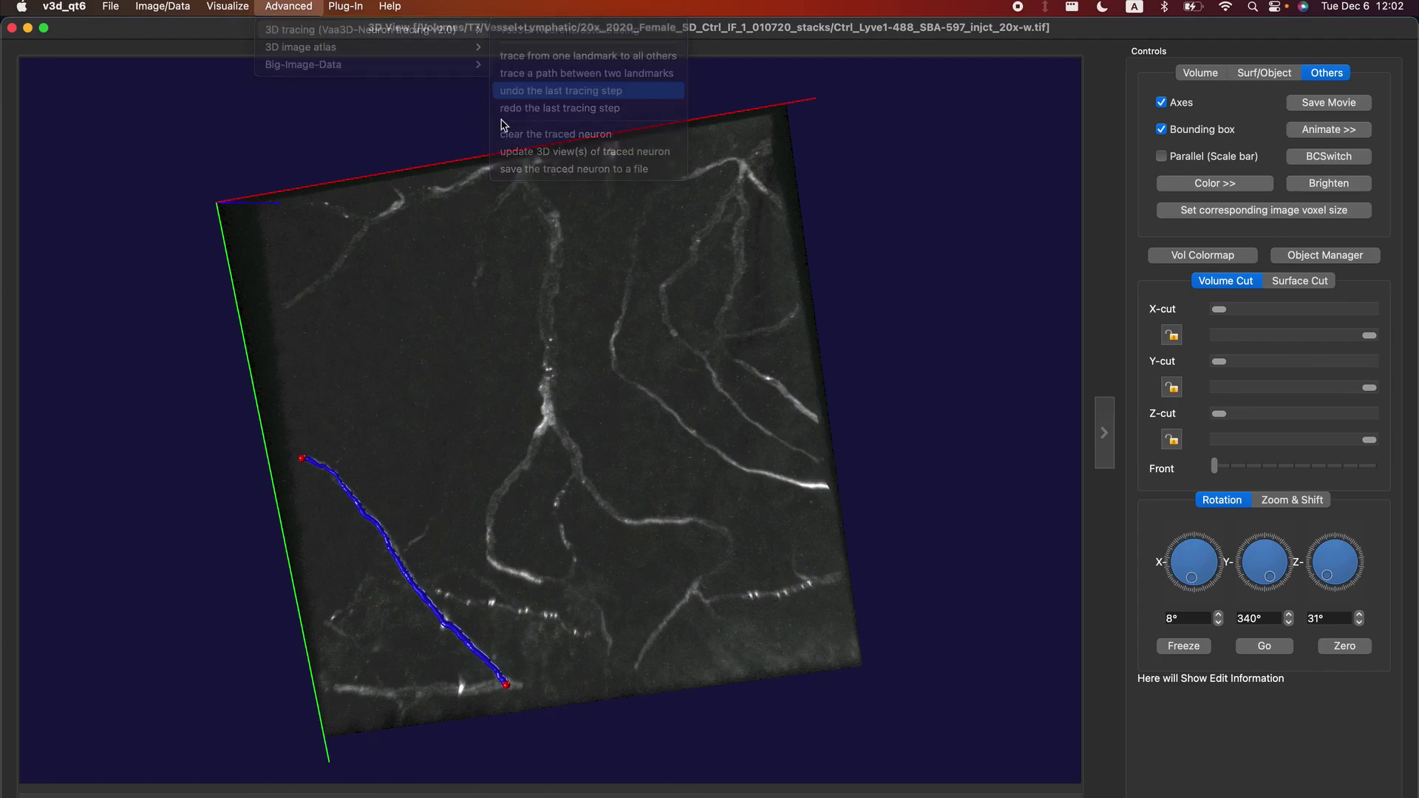
{"action": "left_click", "coordinate": [289, 6]}
{"action": "mouse_move", "coordinate": [311, 31]}
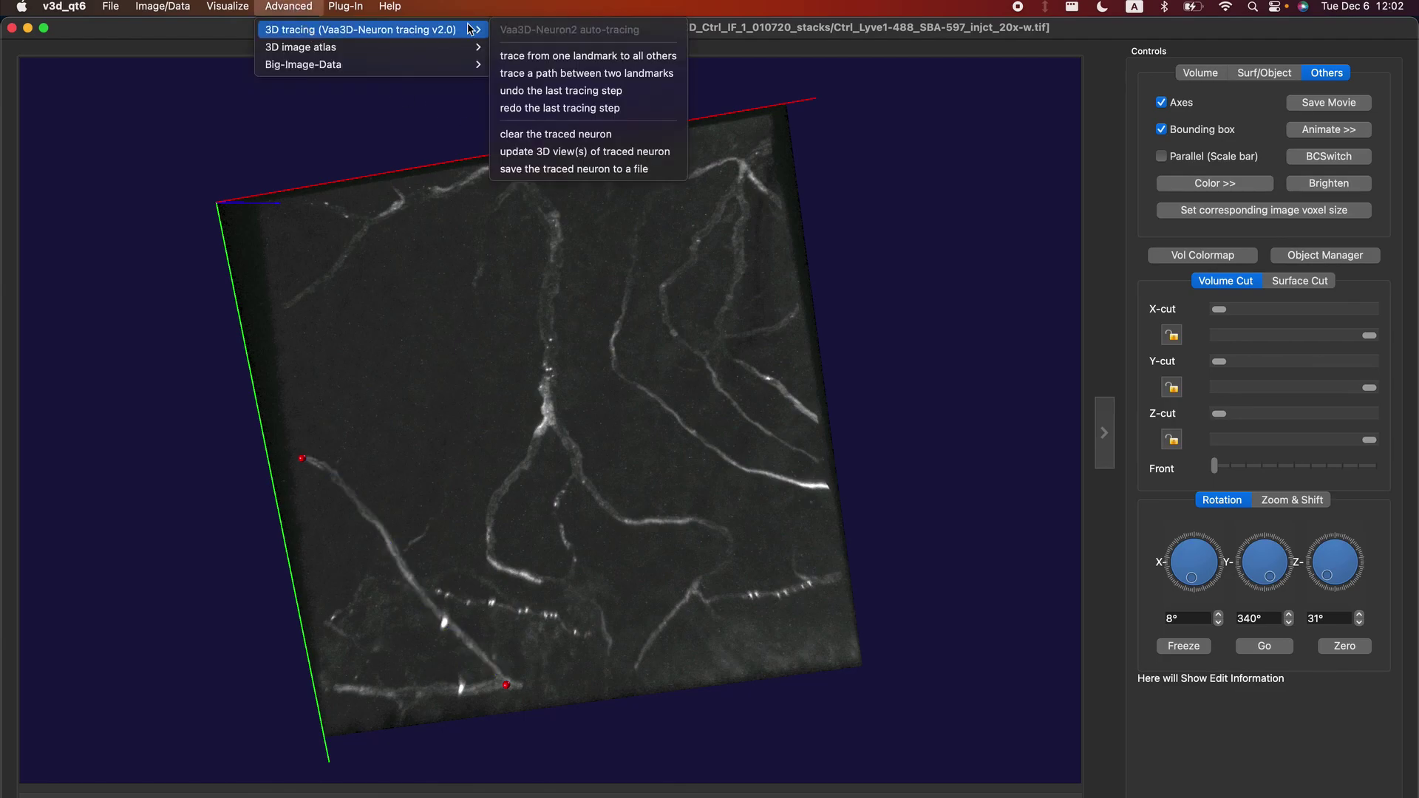
{"action": "left_click", "coordinate": [601, 109]}
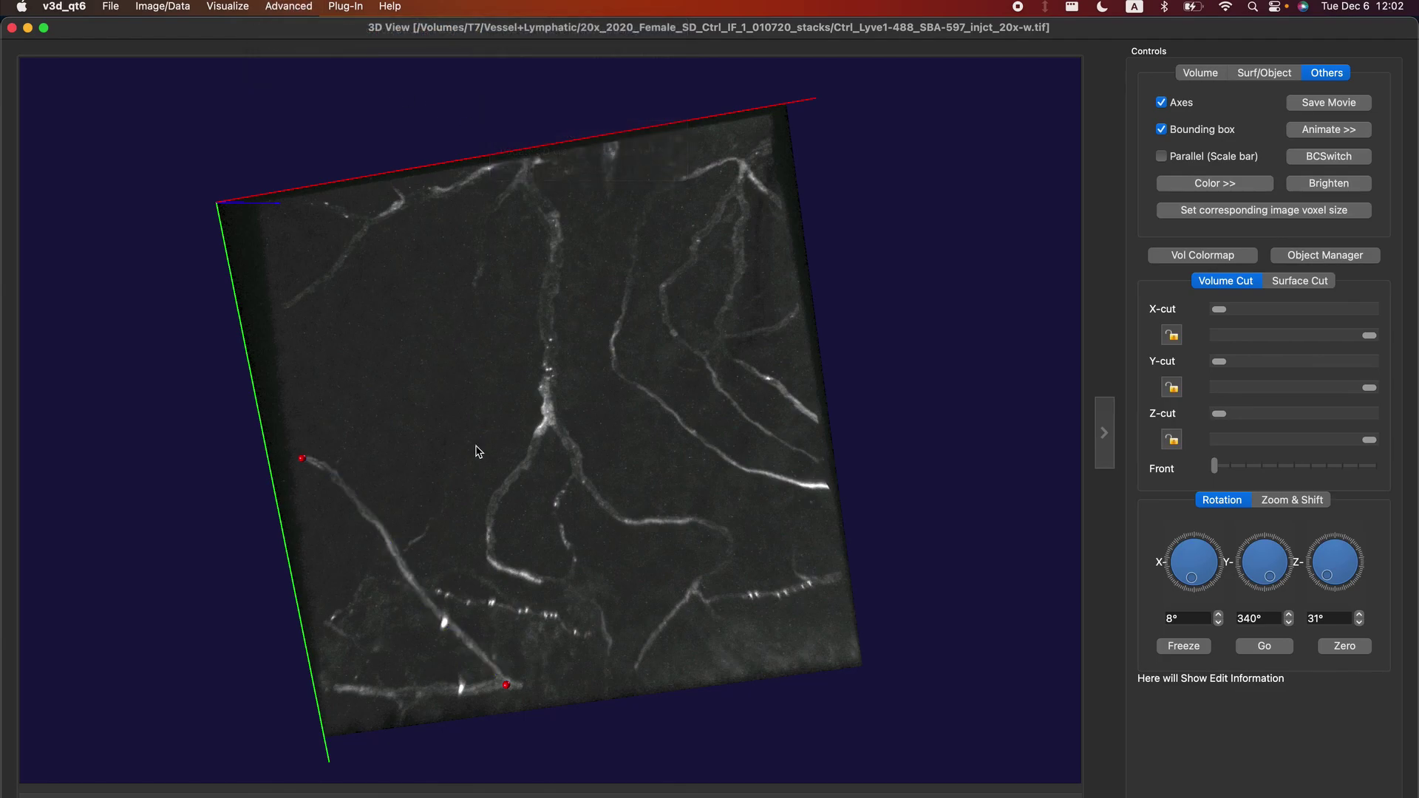
Rotate the volume from several angles to inspect the trace and line up the landmarks.
{"action": "left_click_drag", "start_coordinate": [411, 627], "coordinate": [371, 606]}
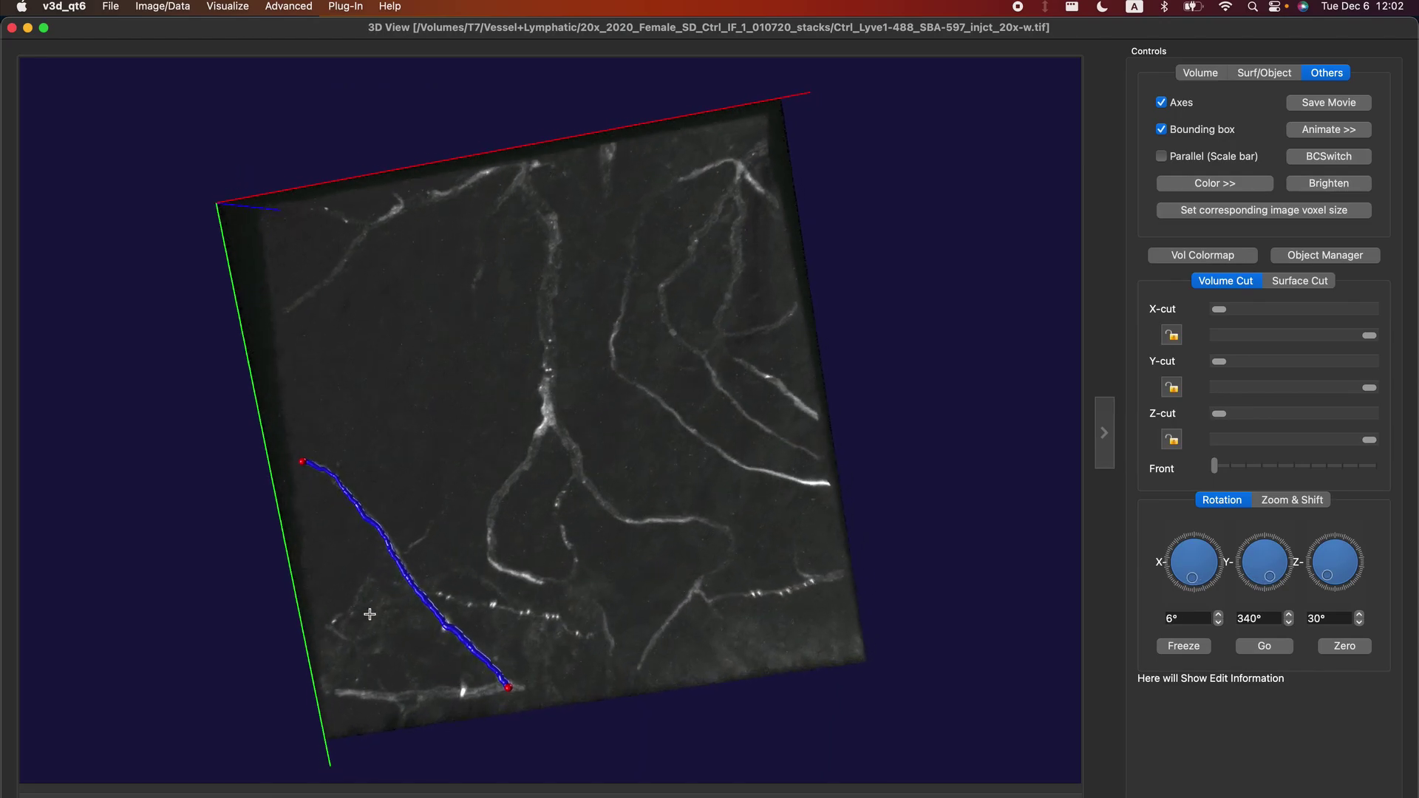
{"action": "left_click_drag", "start_coordinate": [397, 685], "coordinate": [423, 717]}
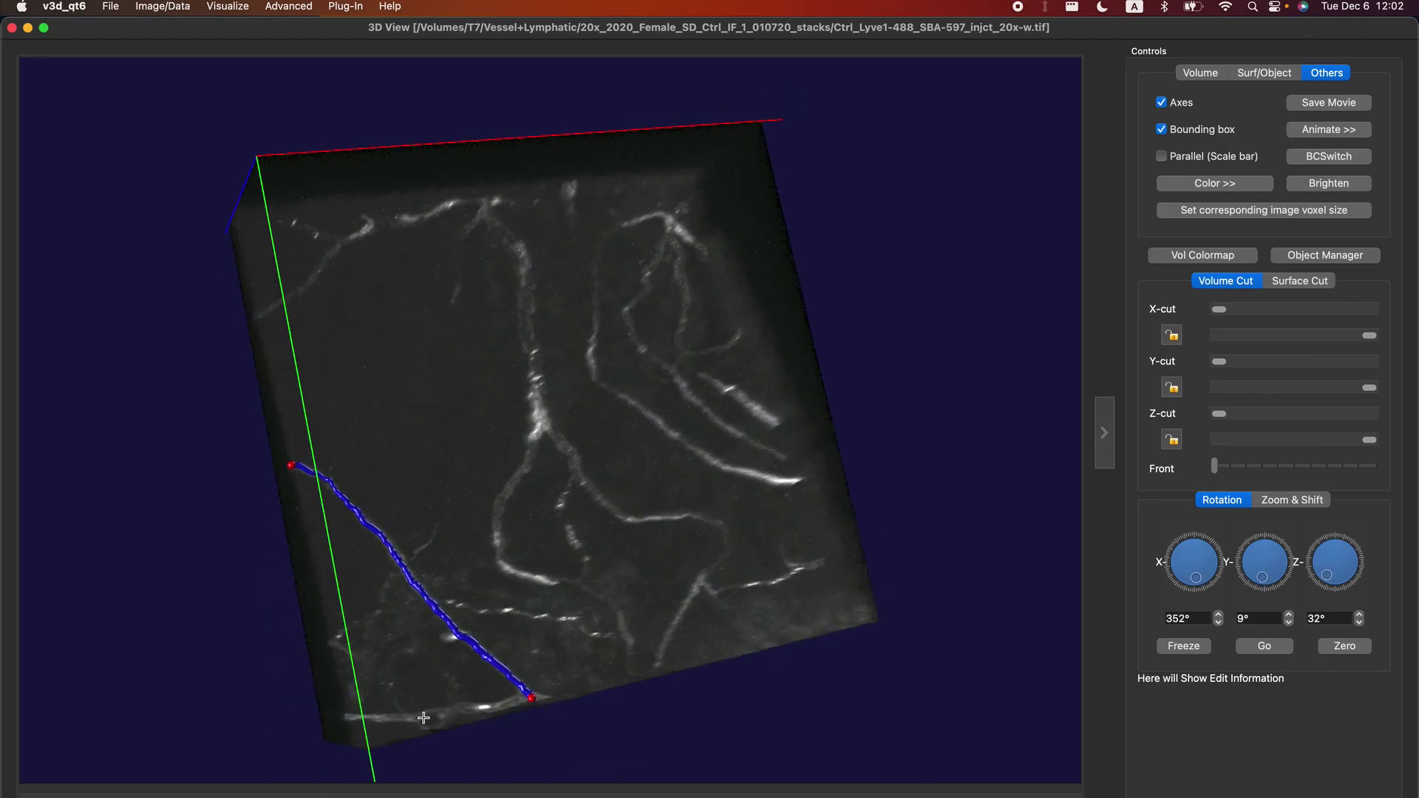
{"action": "left_click_drag", "start_coordinate": [423, 718], "coordinate": [367, 733]}
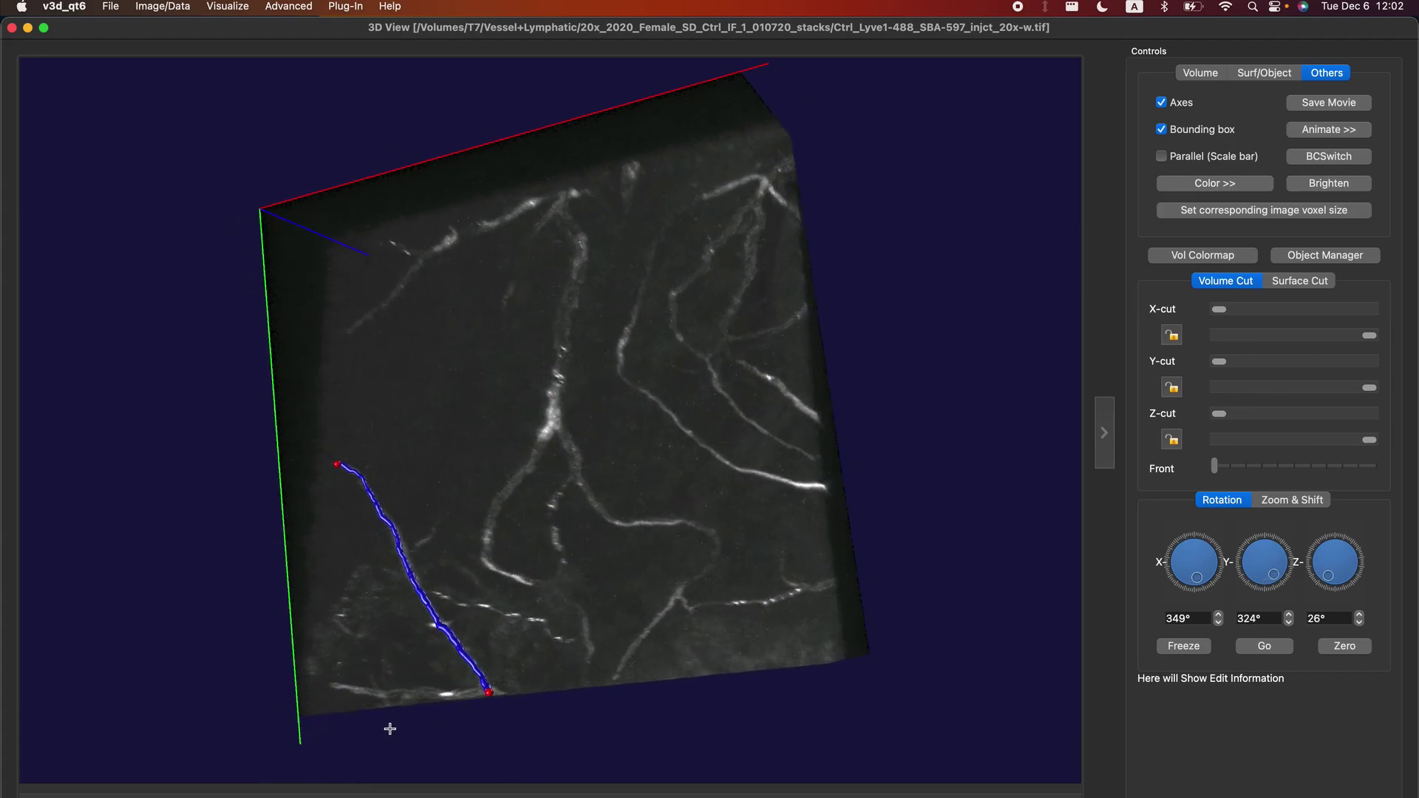
{"action": "left_click_drag", "start_coordinate": [468, 734], "coordinate": [274, 661]}
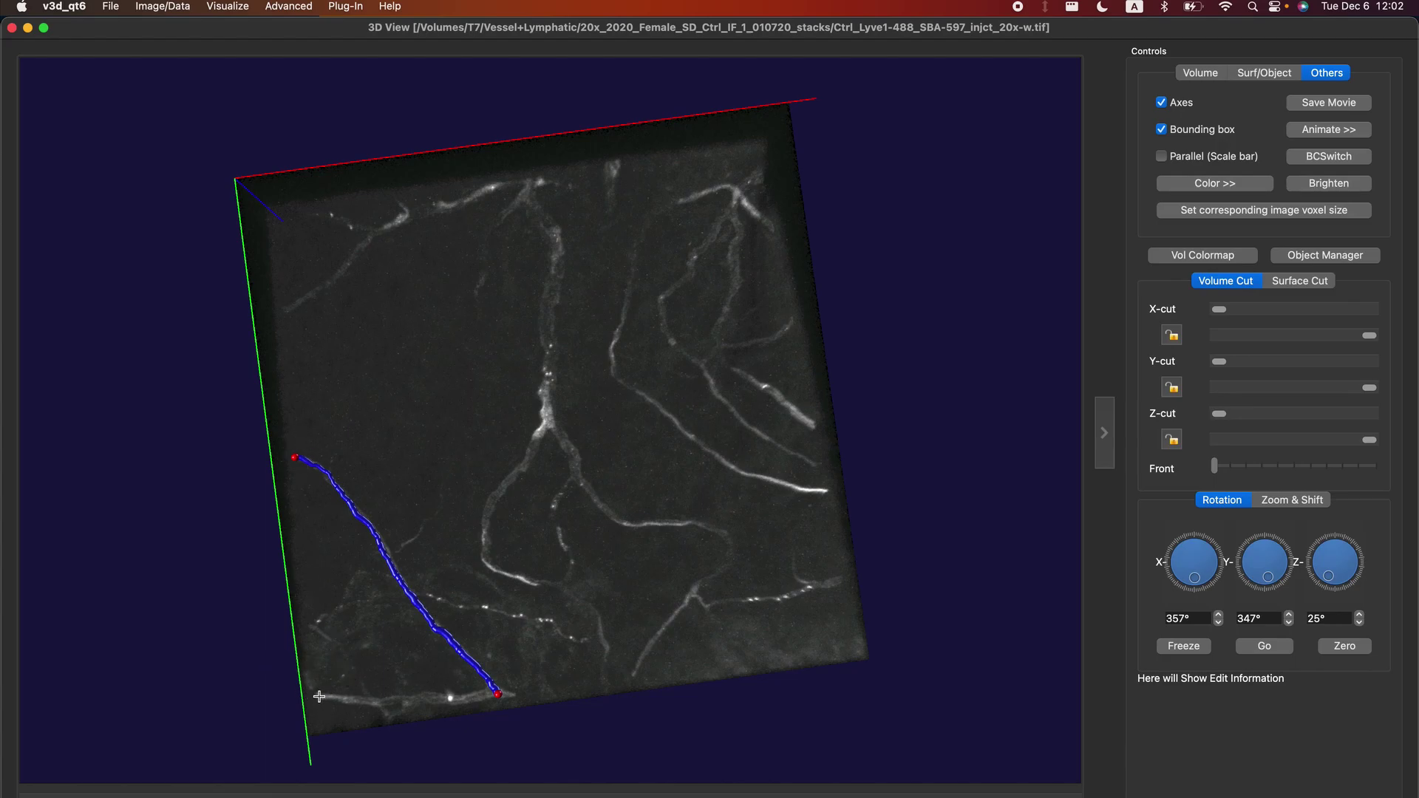
{"action": "left_click_drag", "start_coordinate": [319, 696], "coordinate": [284, 690]}
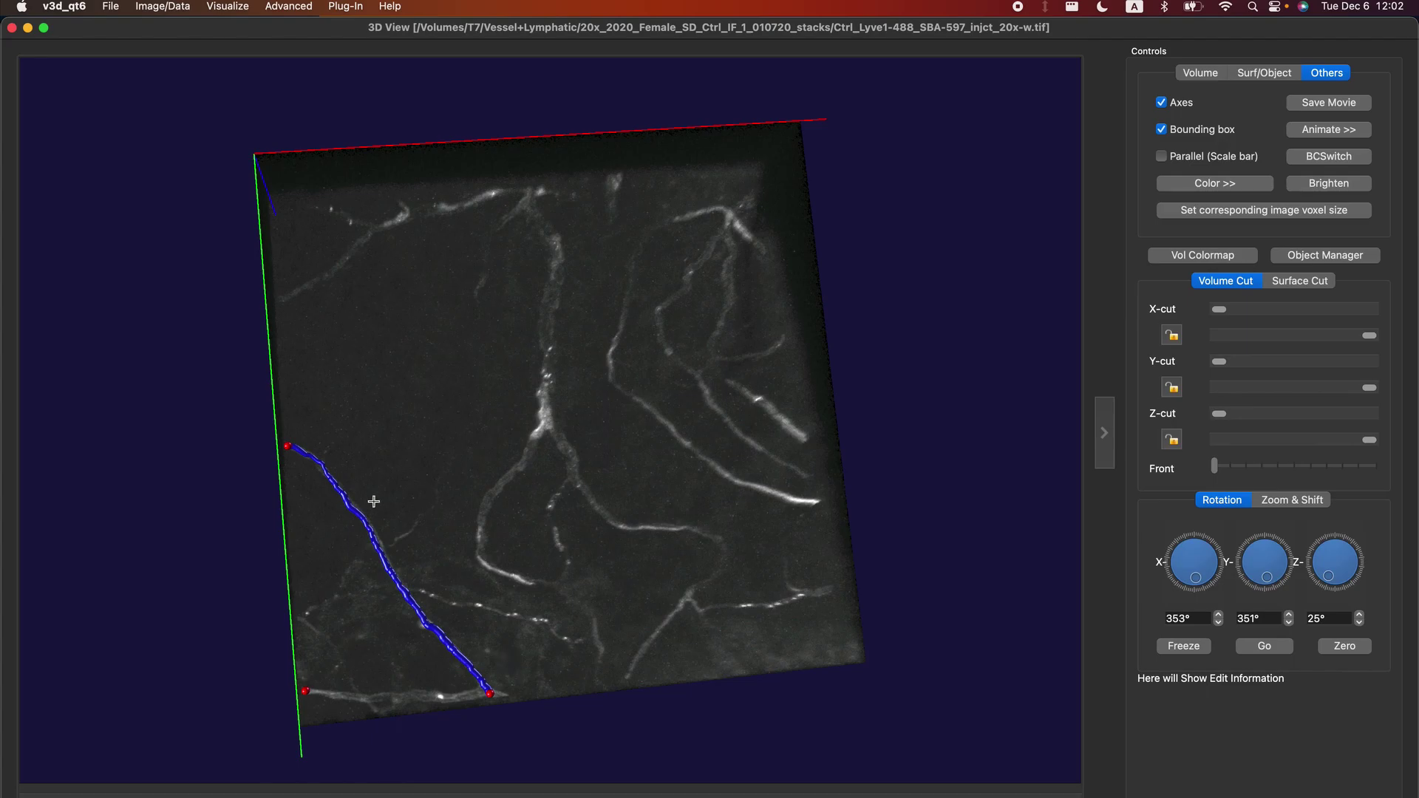
{"action": "left_click", "coordinate": [290, 6]}
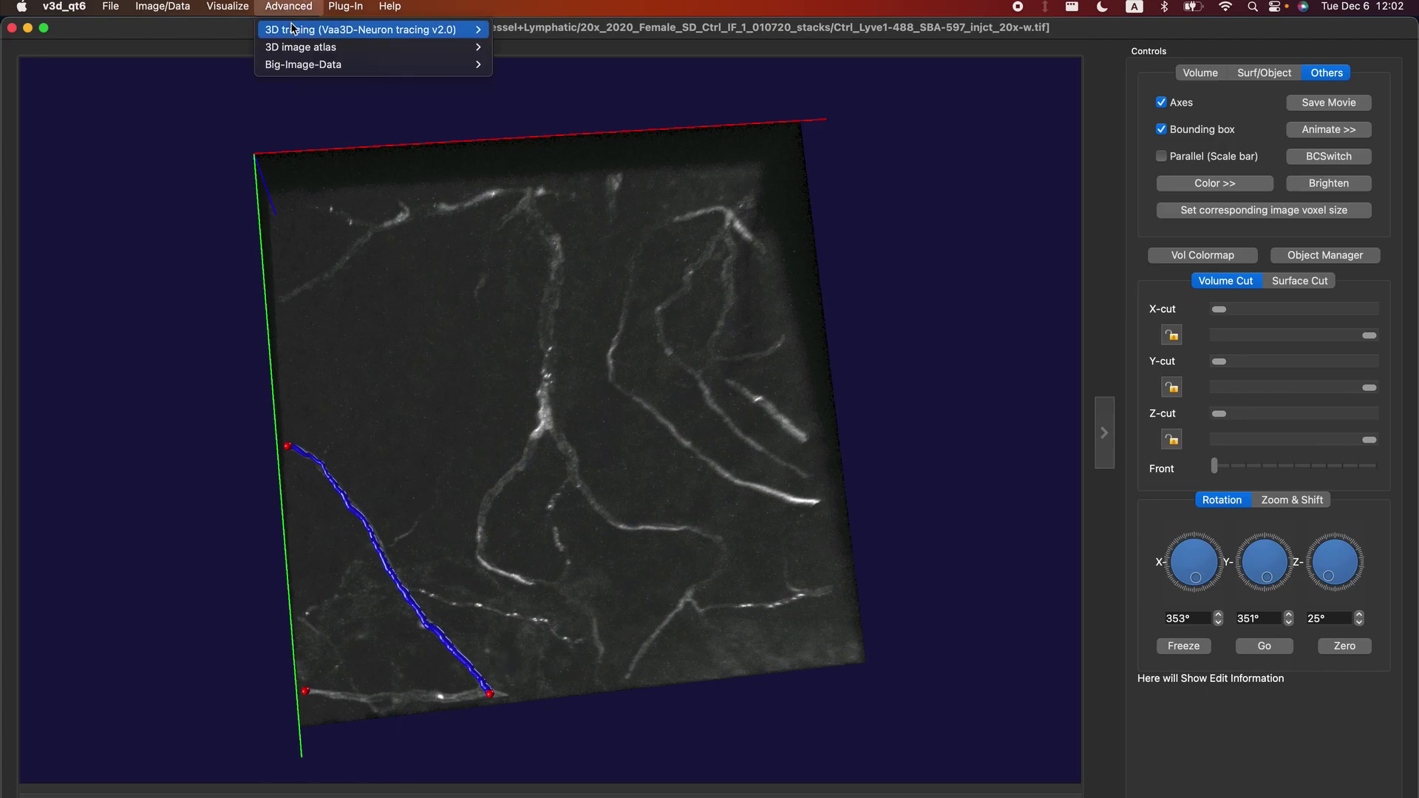
Trace a path from landmark 3 to landmark 2 along the lower vessel and rotate to inspect it.
{"action": "mouse_move", "coordinate": [295, 29]}
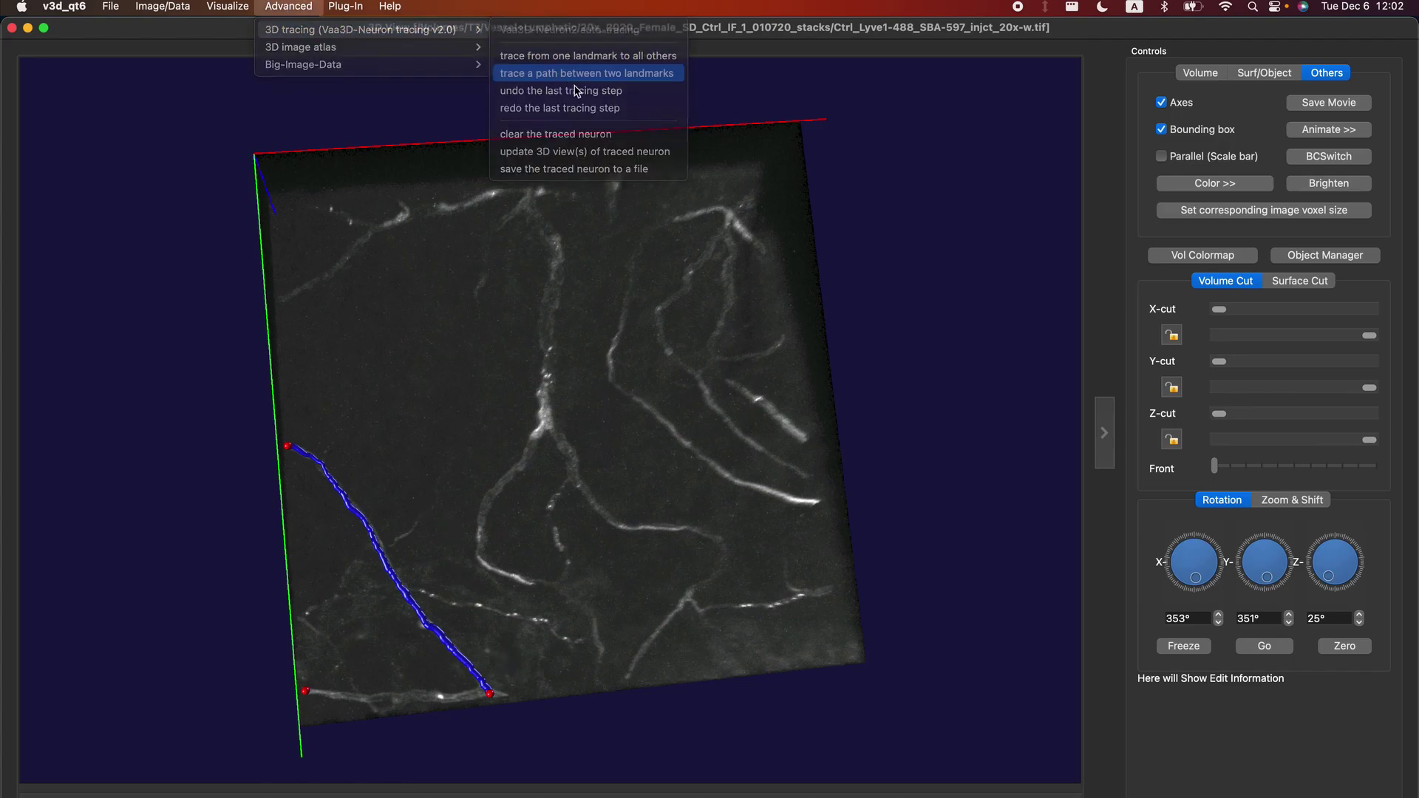
{"action": "left_click", "coordinate": [553, 73]}
{"action": "left_click", "coordinate": [753, 201]}
{"action": "left_click", "coordinate": [749, 177]}
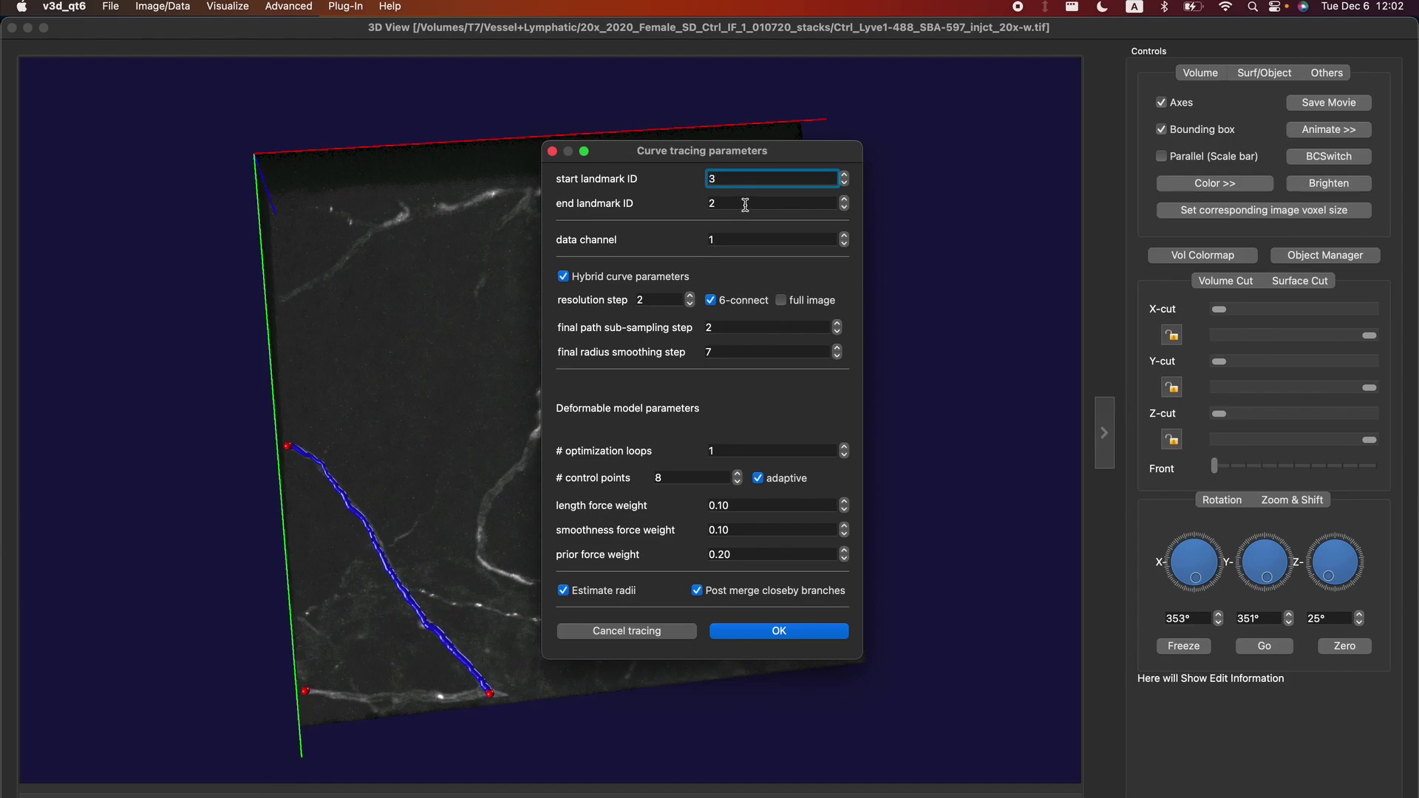
{"action": "left_click", "coordinate": [765, 636]}
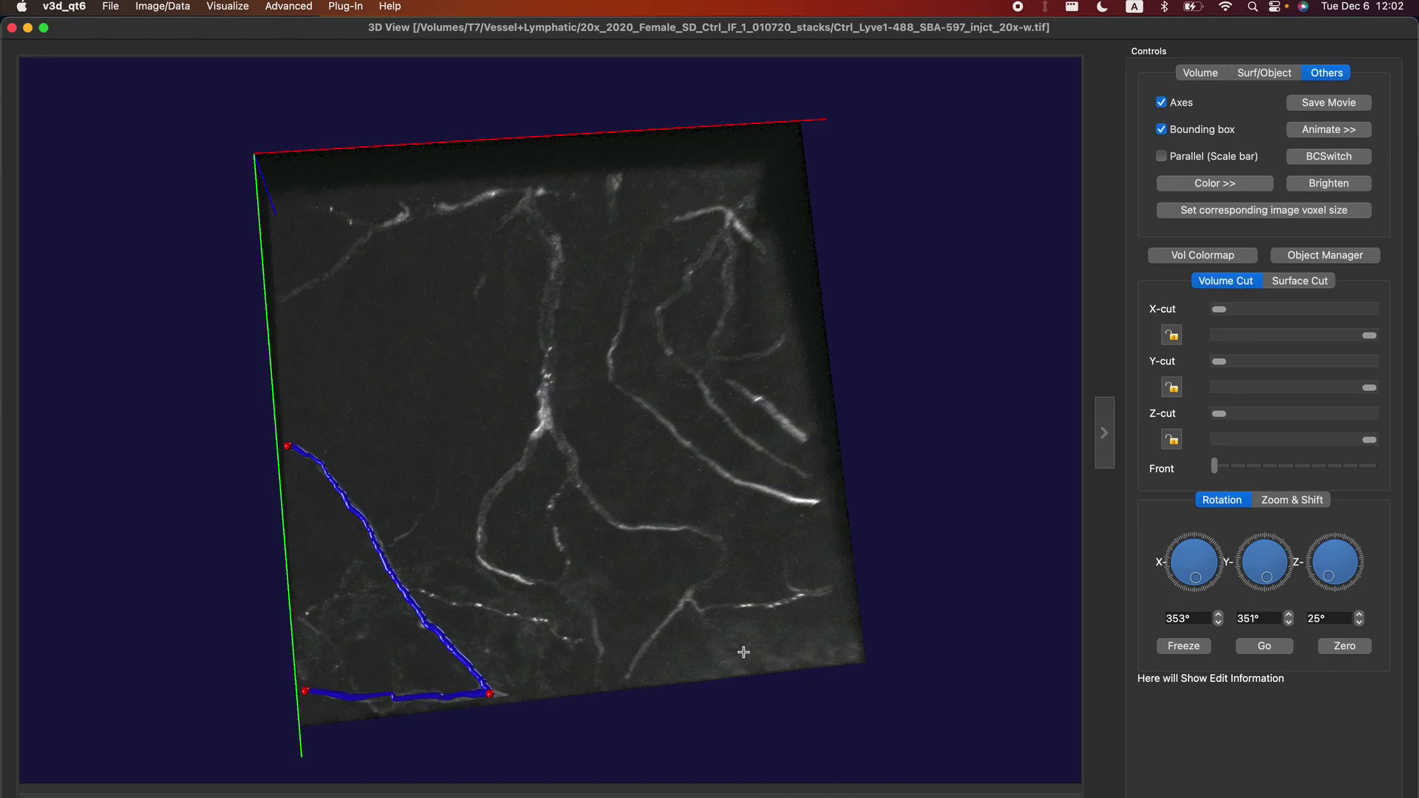
{"action": "left_click_drag", "start_coordinate": [411, 711], "coordinate": [404, 795]}
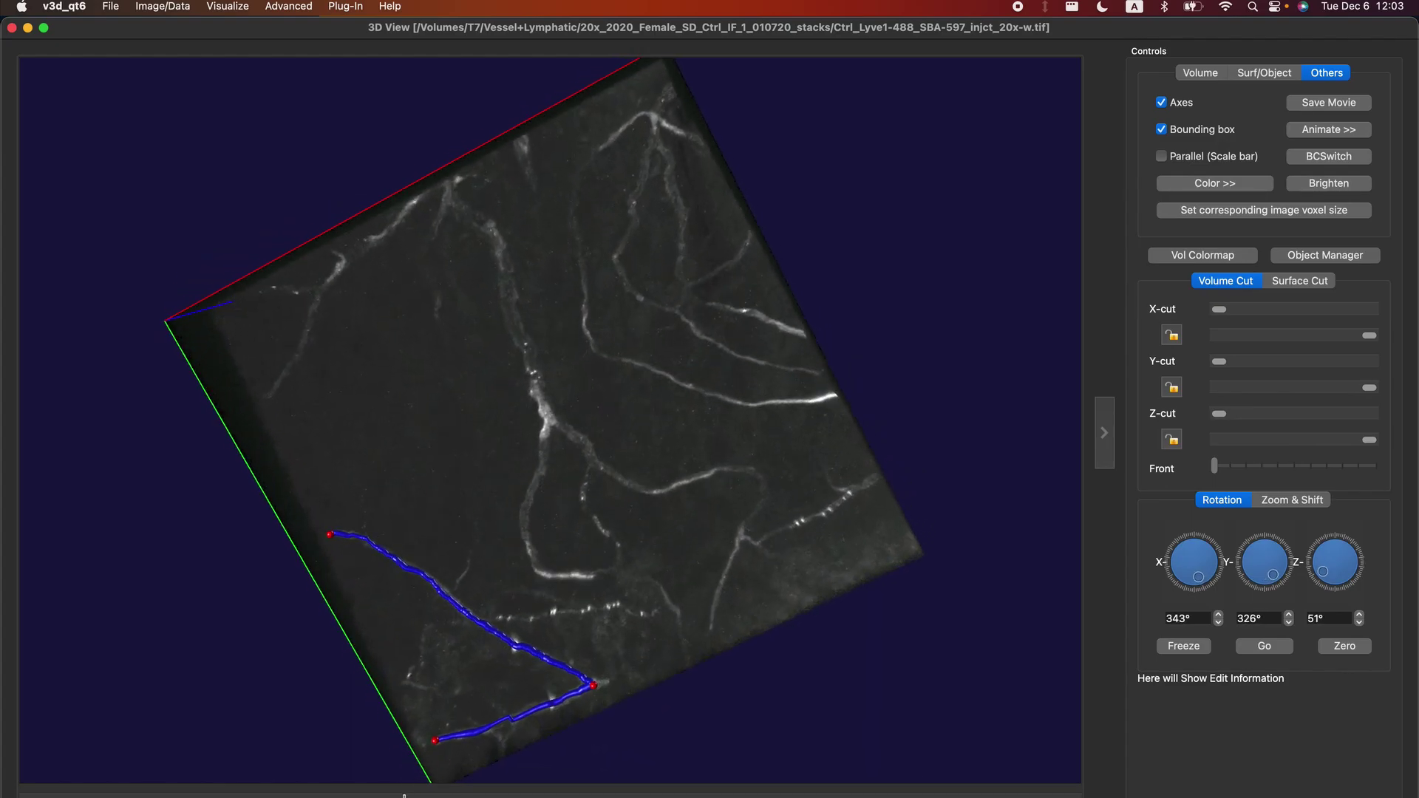
Undo the landmark 3-to-2 trace and rotate the volume to confirm it is gone.
{"action": "left_click", "coordinate": [304, 5]}
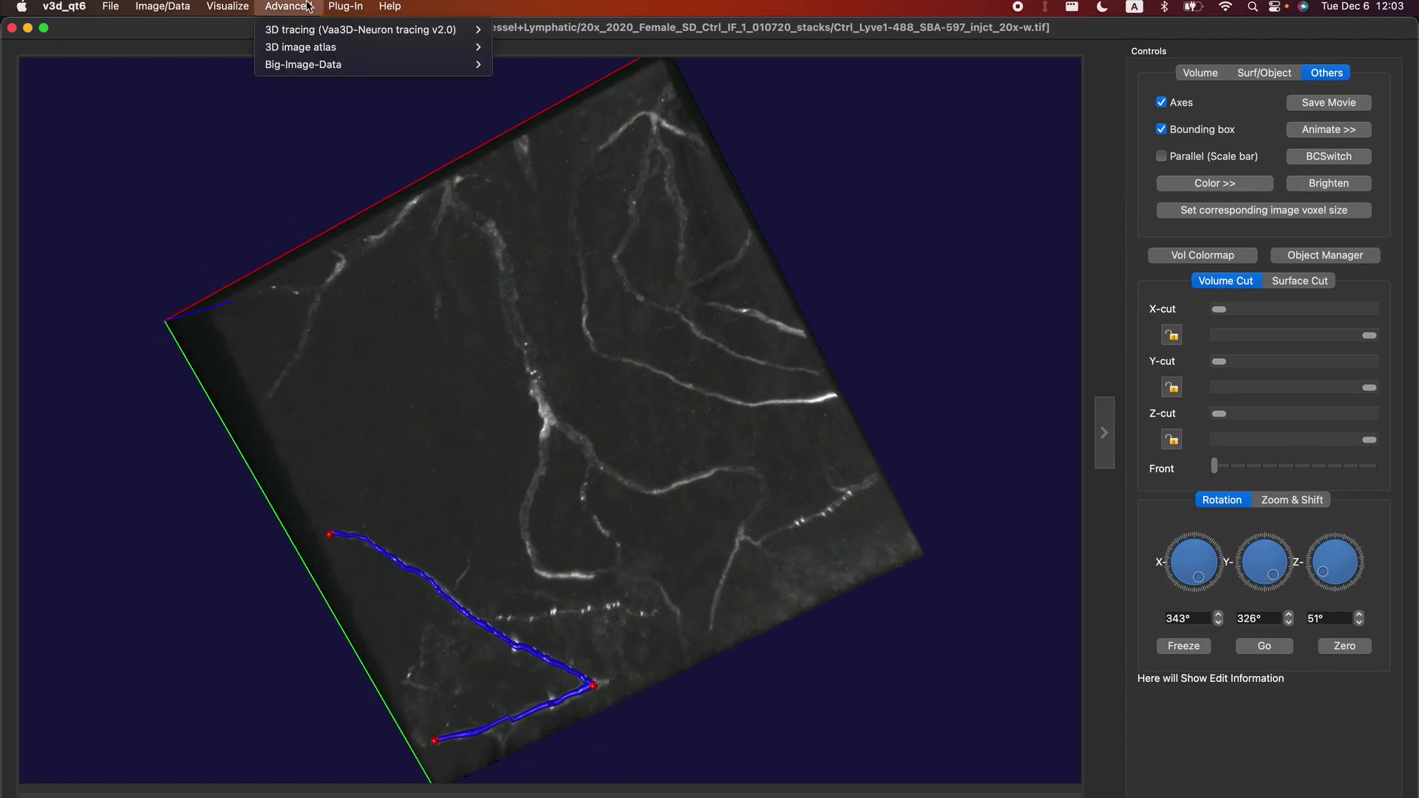
{"action": "mouse_move", "coordinate": [322, 28]}
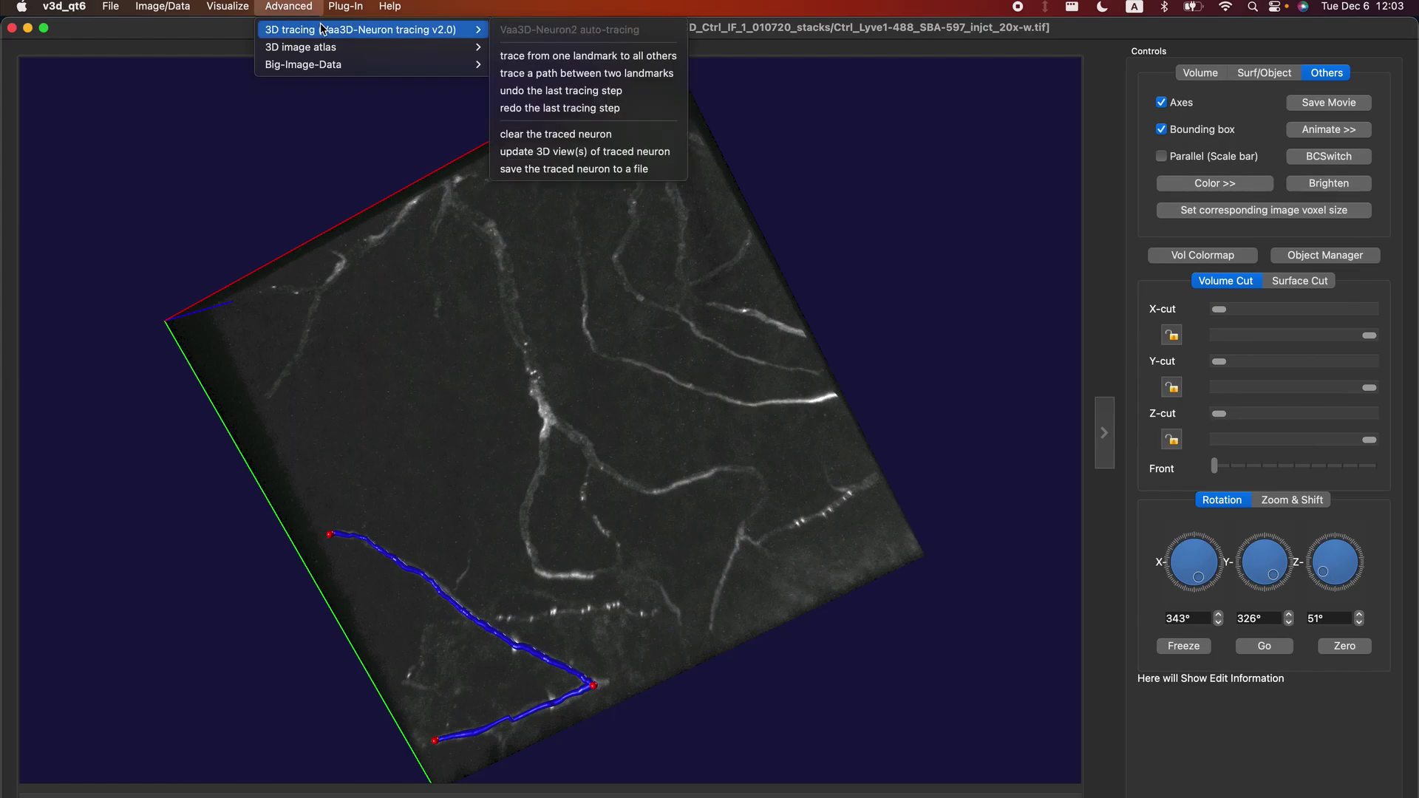
{"action": "left_click", "coordinate": [556, 92]}
{"action": "mouse_move", "coordinate": [511, 614]}
{"action": "left_mouse_down"}
{"action": "mouse_move", "coordinate": [475, 675]}
{"action": "mouse_move", "coordinate": [467, 634]}
{"action": "left_mouse_up"}
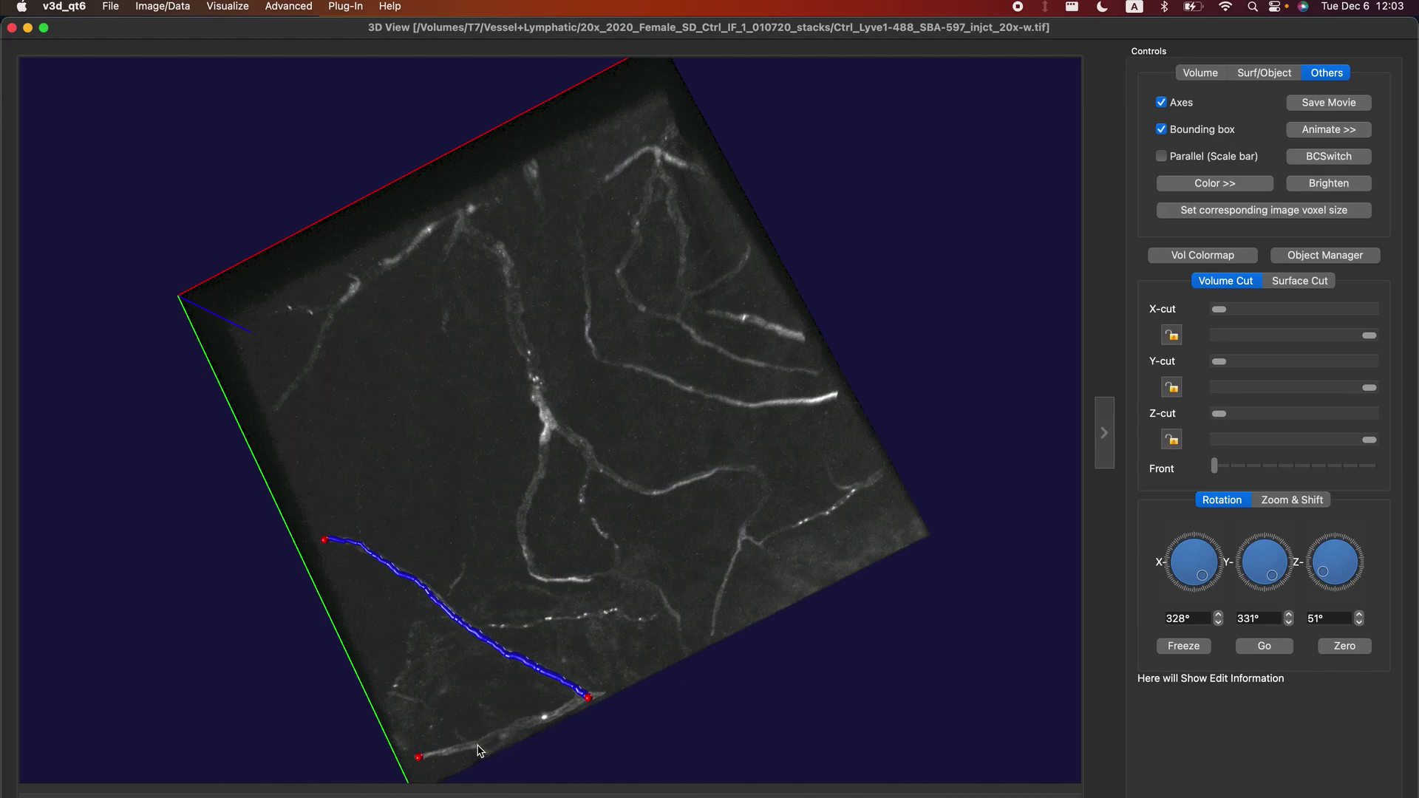
{"action": "left_click_drag", "start_coordinate": [475, 759], "coordinate": [460, 724]}
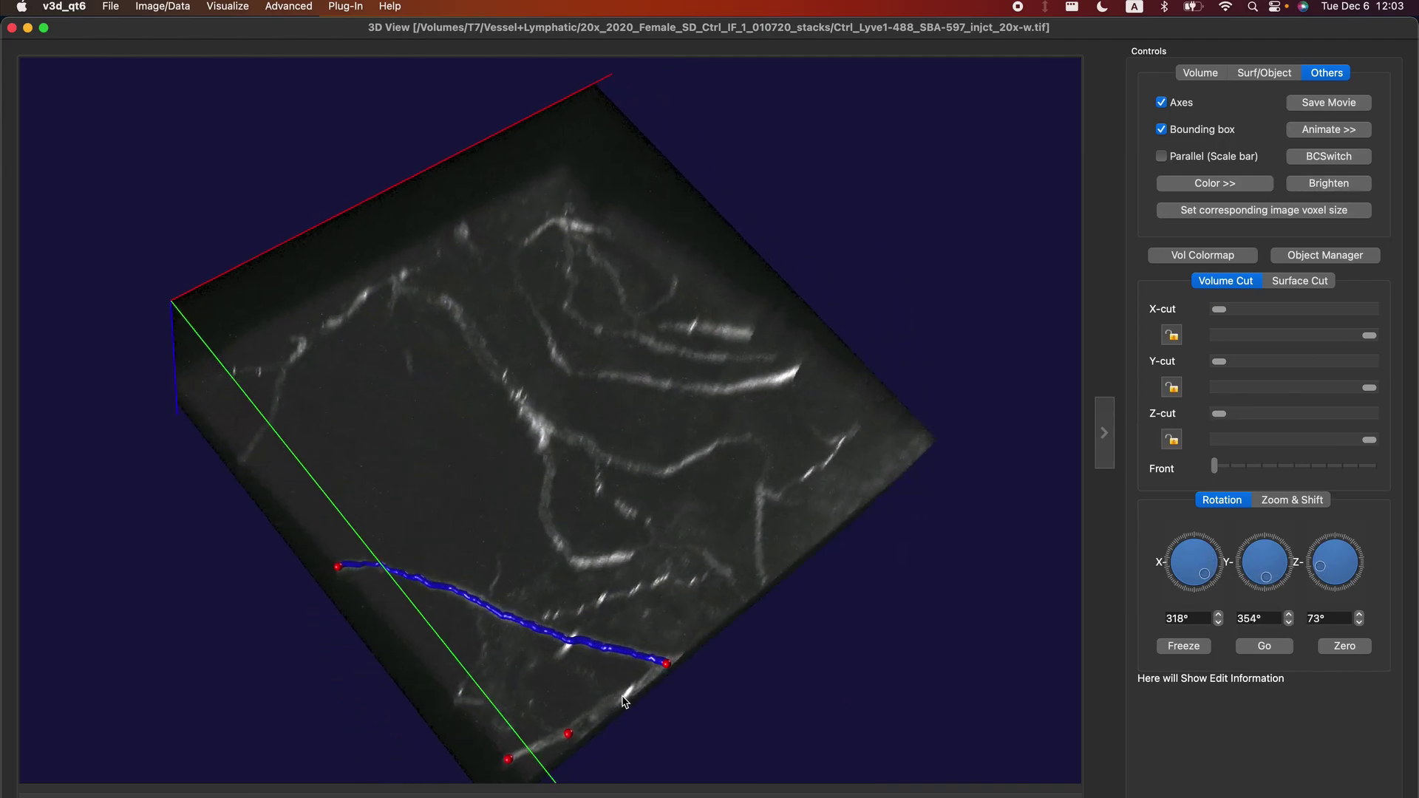
{"action": "left_click_drag", "start_coordinate": [675, 696], "coordinate": [620, 775]}
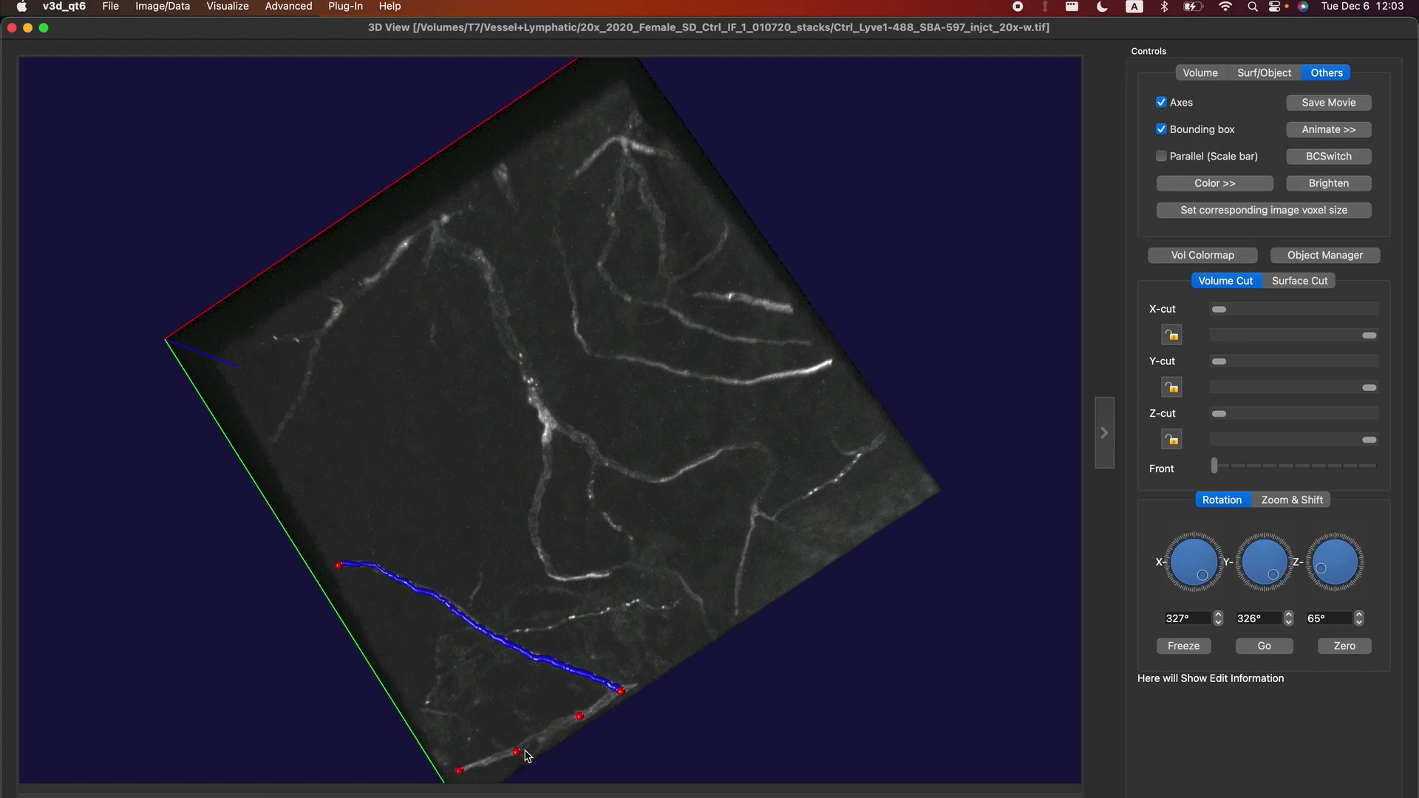
Trace a path from start landmark 3 to end landmark 4.
{"action": "left_click", "coordinate": [286, 6]}
{"action": "mouse_move", "coordinate": [443, 30]}
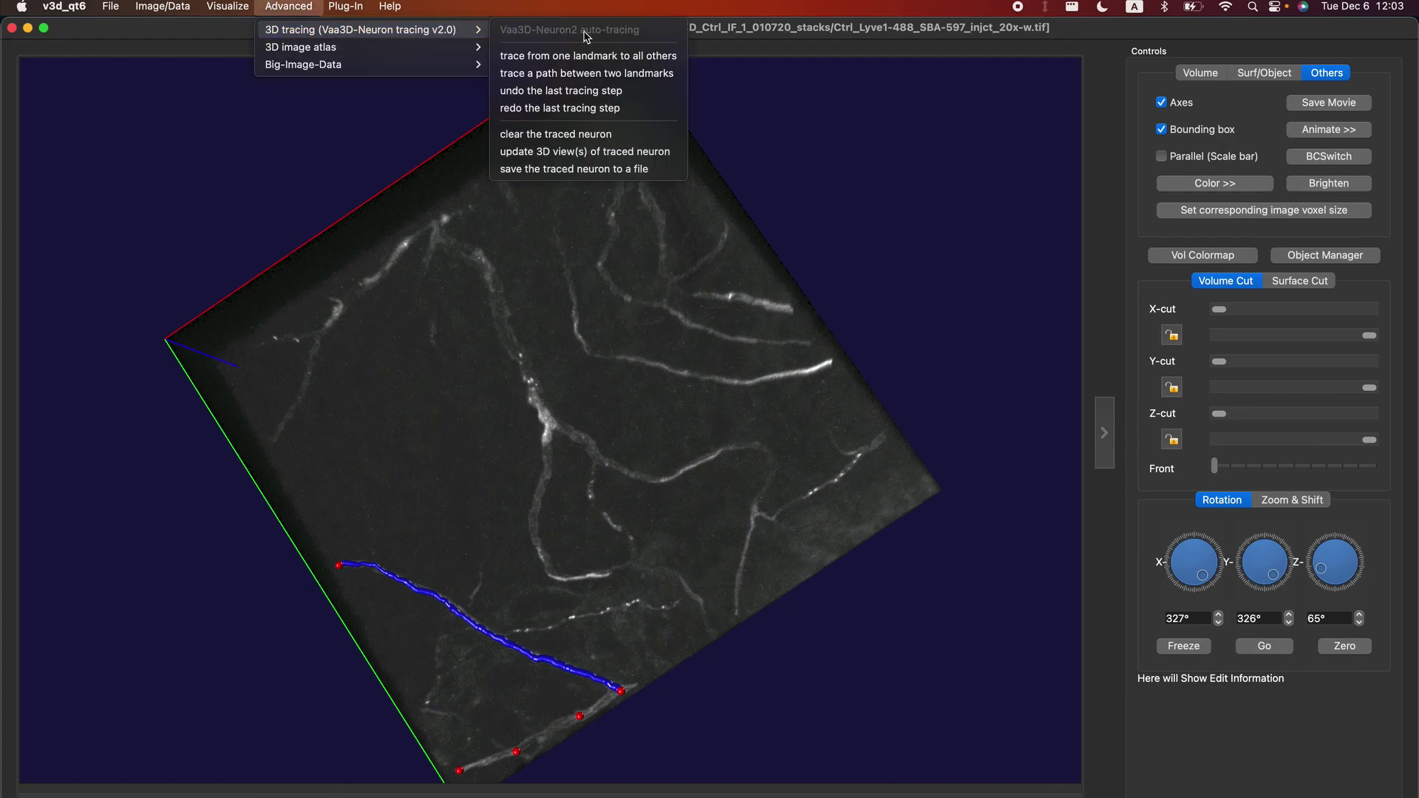
{"action": "left_click", "coordinate": [629, 77]}
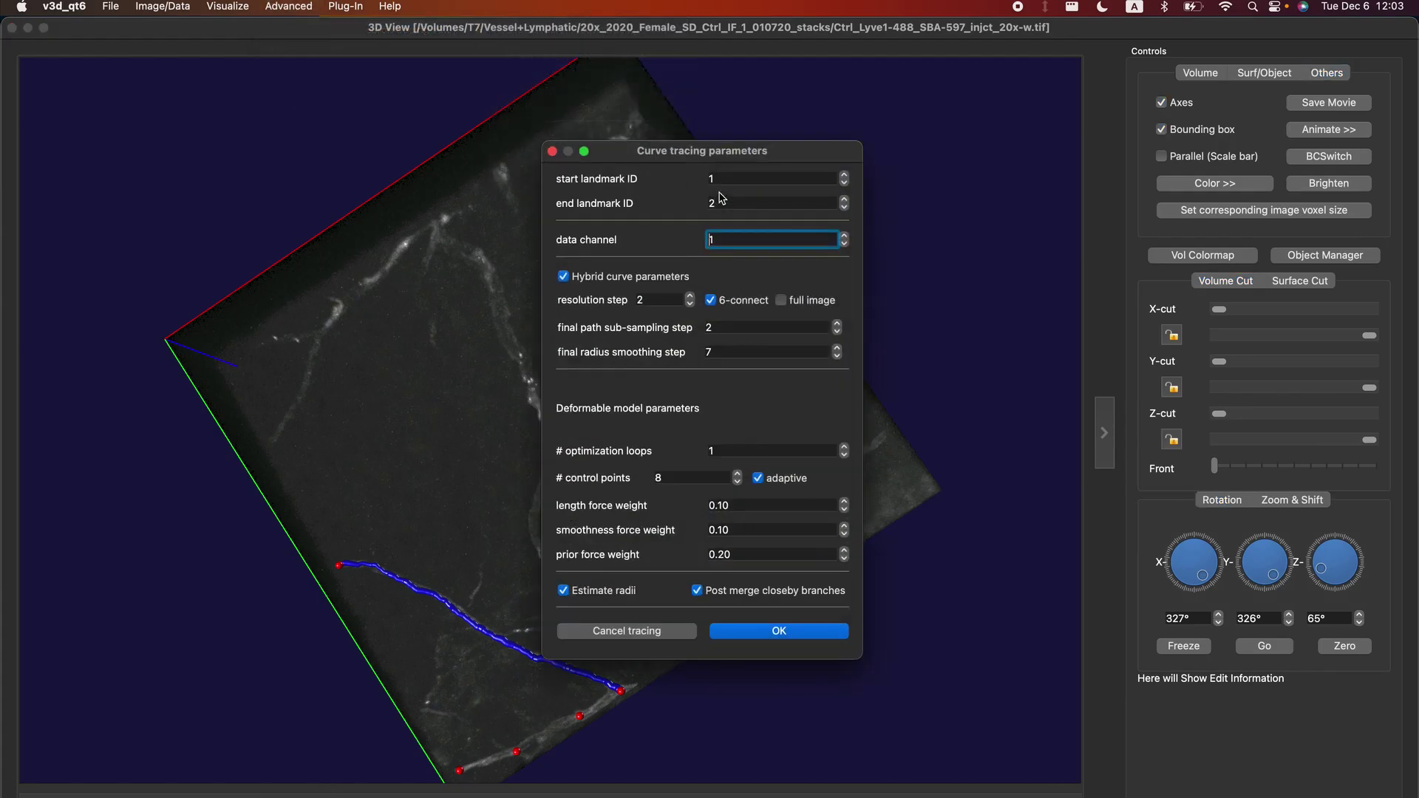
{"action": "left_click", "coordinate": [736, 179]}
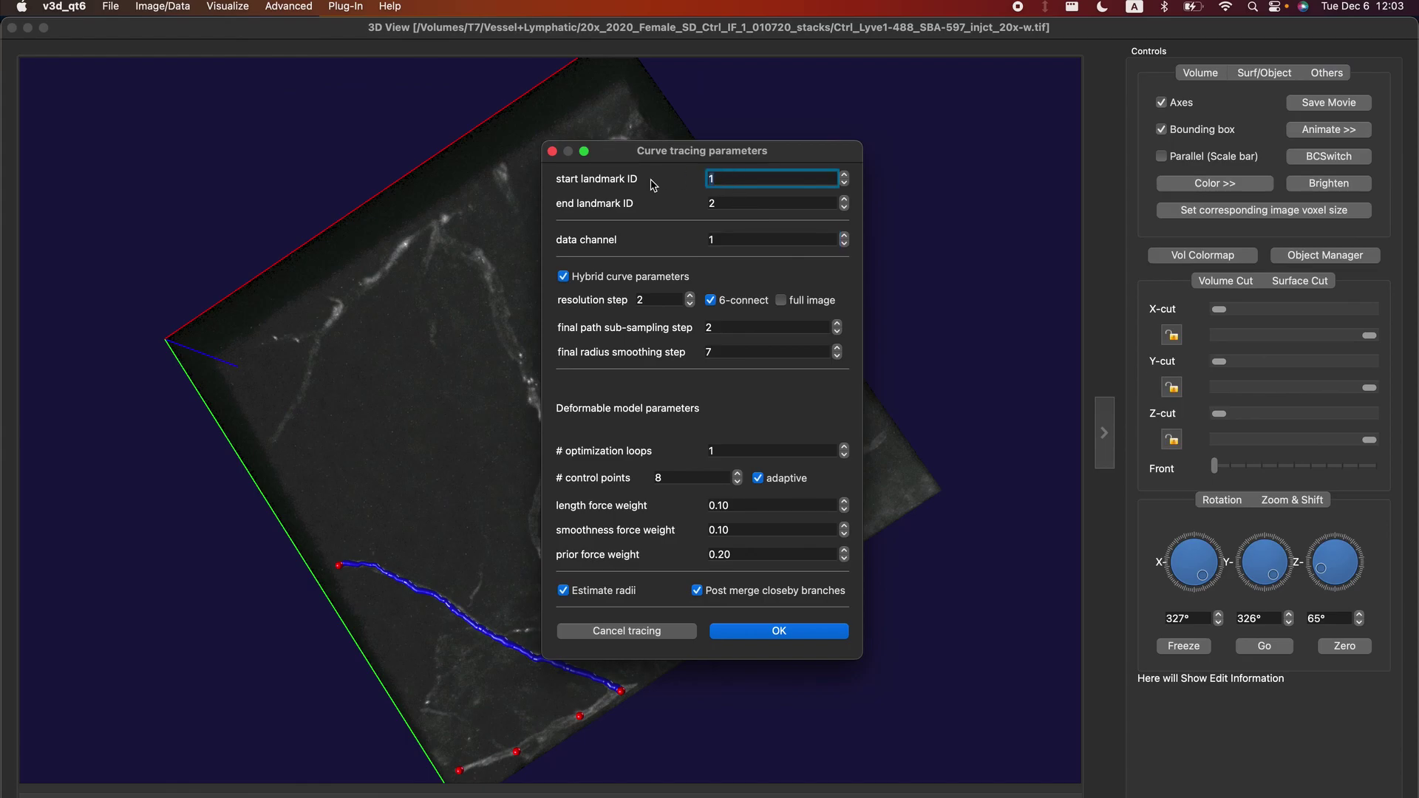
{"action": "type", "text": "3"}
{"action": "left_click", "coordinate": [738, 203]}
{"action": "type", "text": "4"}
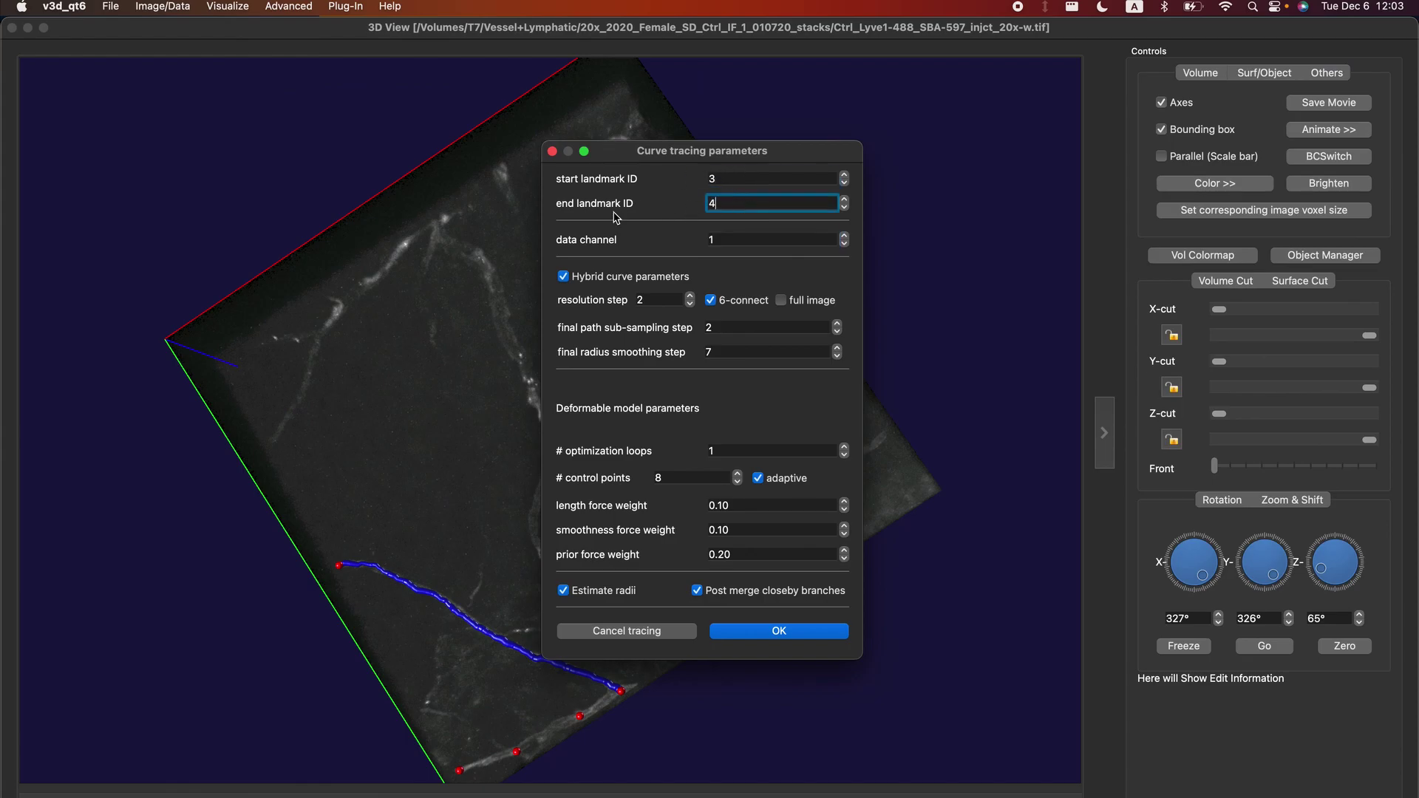
{"action": "left_click", "coordinate": [789, 634]}
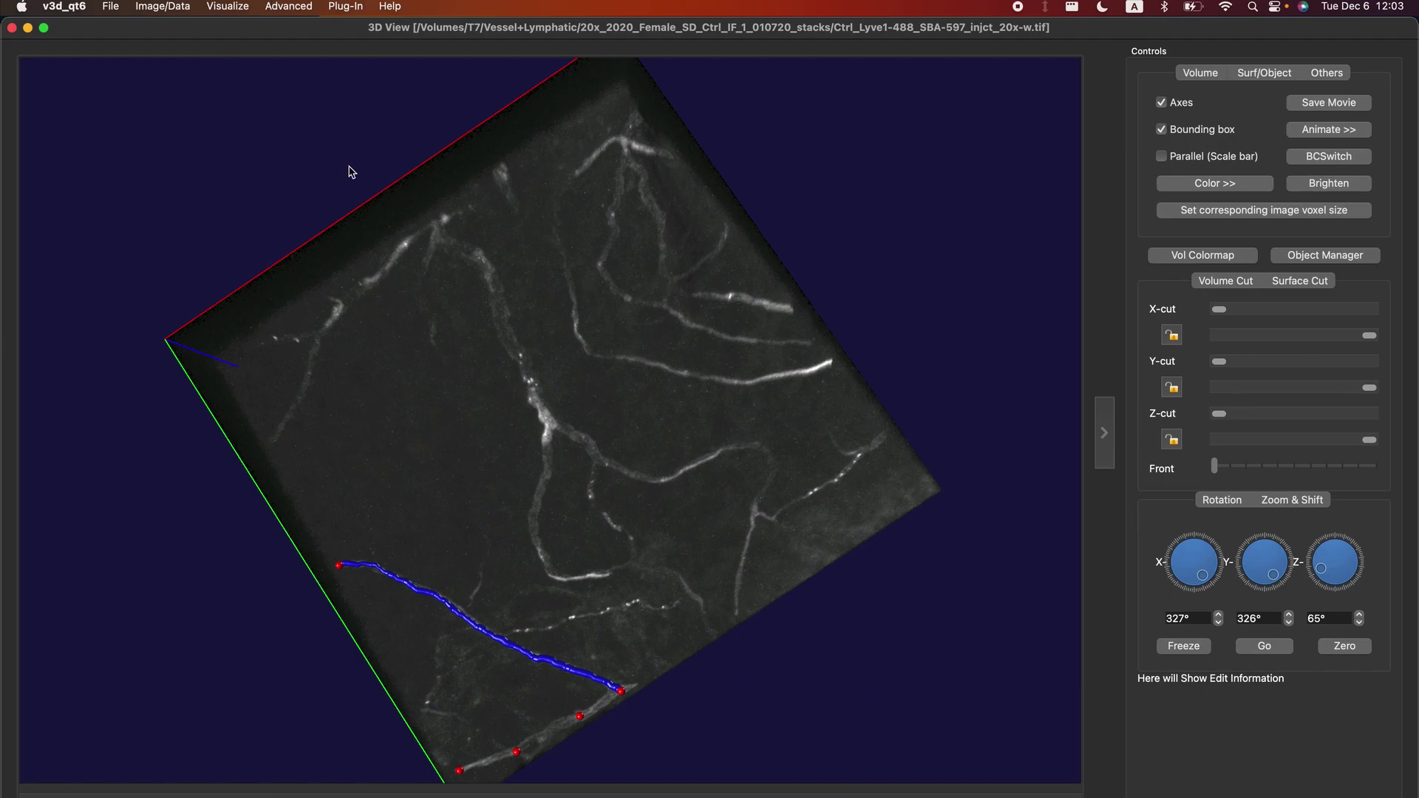
Trace the next two landmark pairs along the lower vessel, accepting the suggested IDs.
{"action": "left_click", "coordinate": [288, 6]}
{"action": "mouse_move", "coordinate": [347, 34]}
{"action": "left_click", "coordinate": [629, 76]}
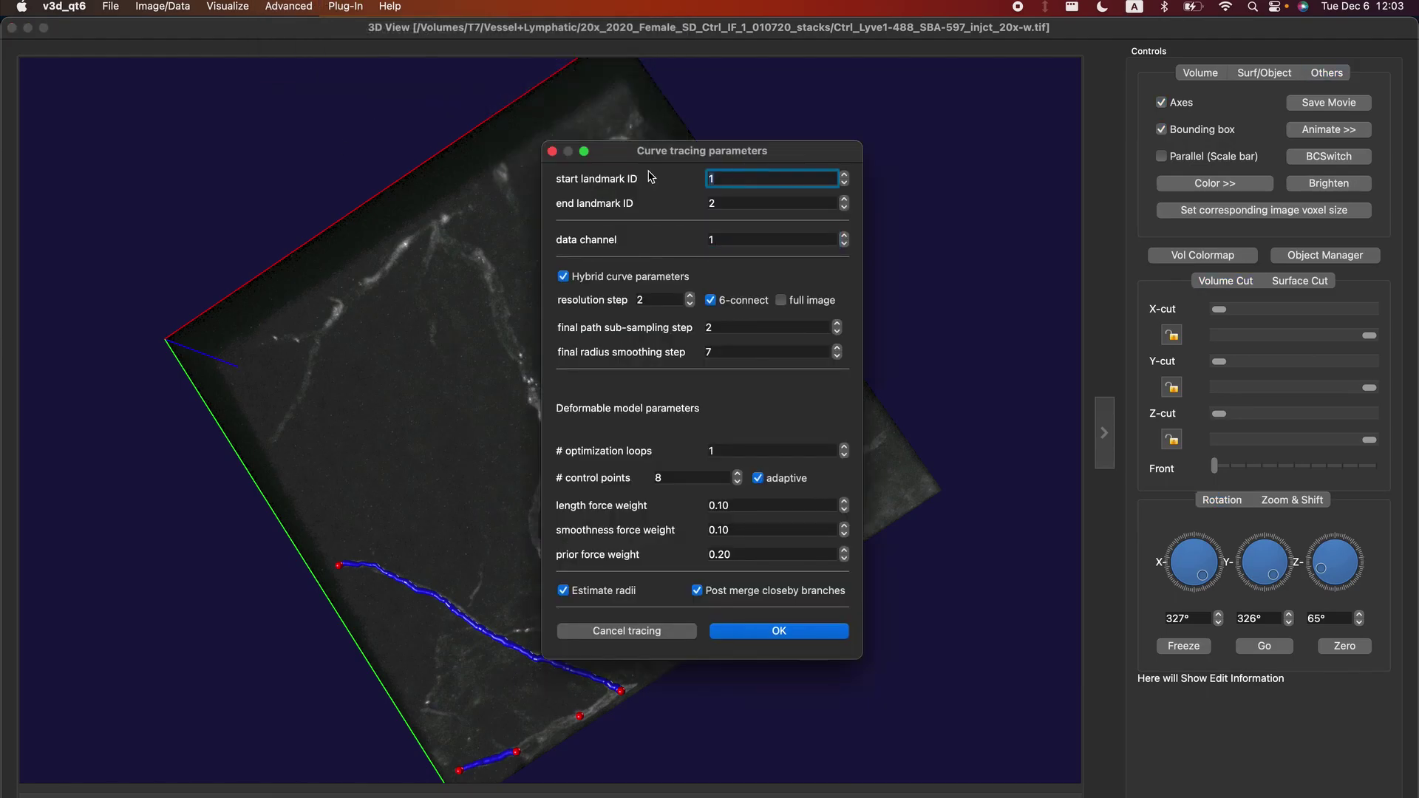
{"action": "left_click", "coordinate": [818, 633]}
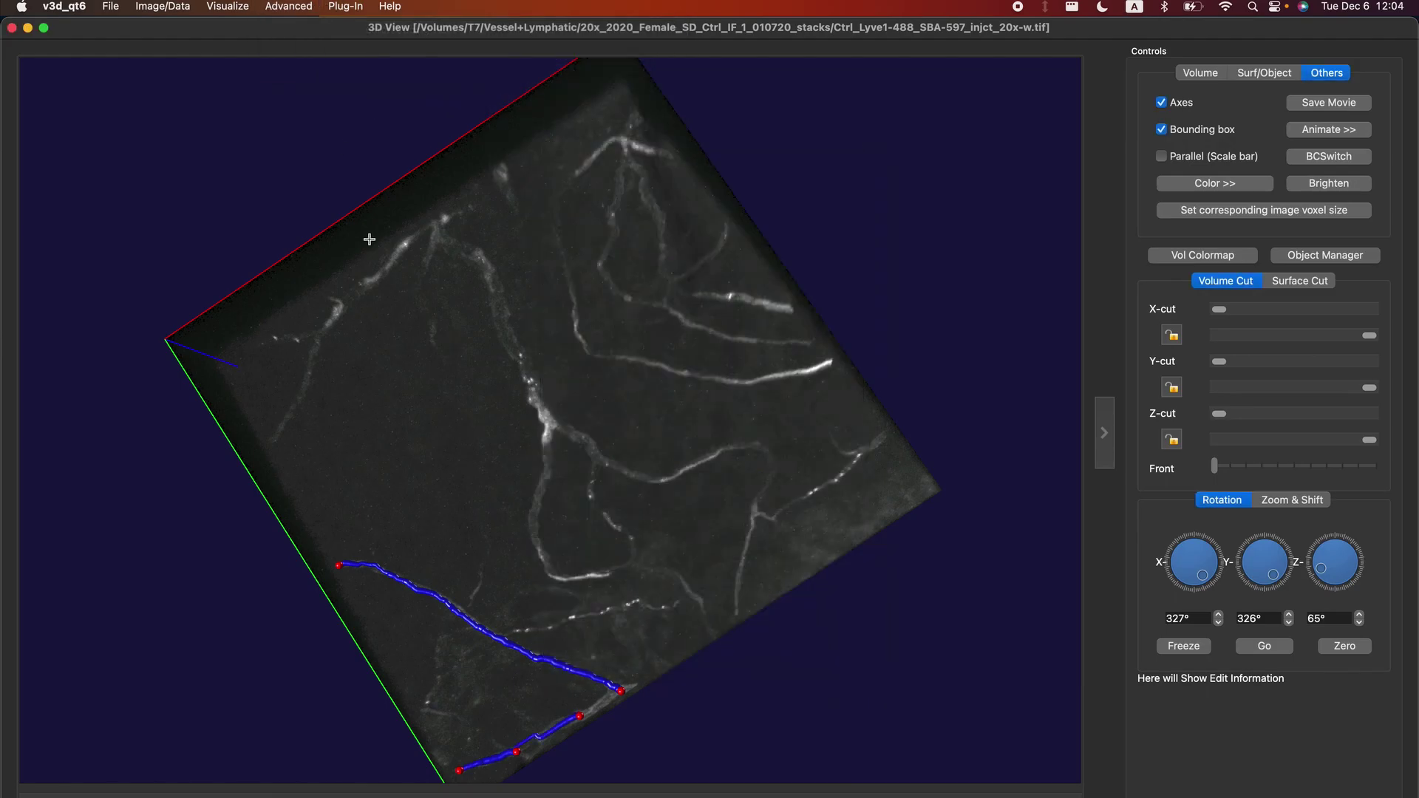
{"action": "left_click", "coordinate": [288, 6]}
{"action": "mouse_move", "coordinate": [347, 33]}
{"action": "left_click", "coordinate": [629, 74]}
{"action": "key", "text": "Return"}
Rotate the volume to check that the new traces join the first path.
{"action": "mouse_move", "coordinate": [626, 737]}
{"action": "left_mouse_down"}
{"action": "mouse_move", "coordinate": [469, 747]}
{"action": "mouse_move", "coordinate": [699, 724]}
{"action": "mouse_move", "coordinate": [665, 761]}
{"action": "mouse_move", "coordinate": [574, 791]}
{"action": "left_mouse_up"}
{"action": "left_click_drag", "start_coordinate": [924, 355], "coordinate": [939, 385]}
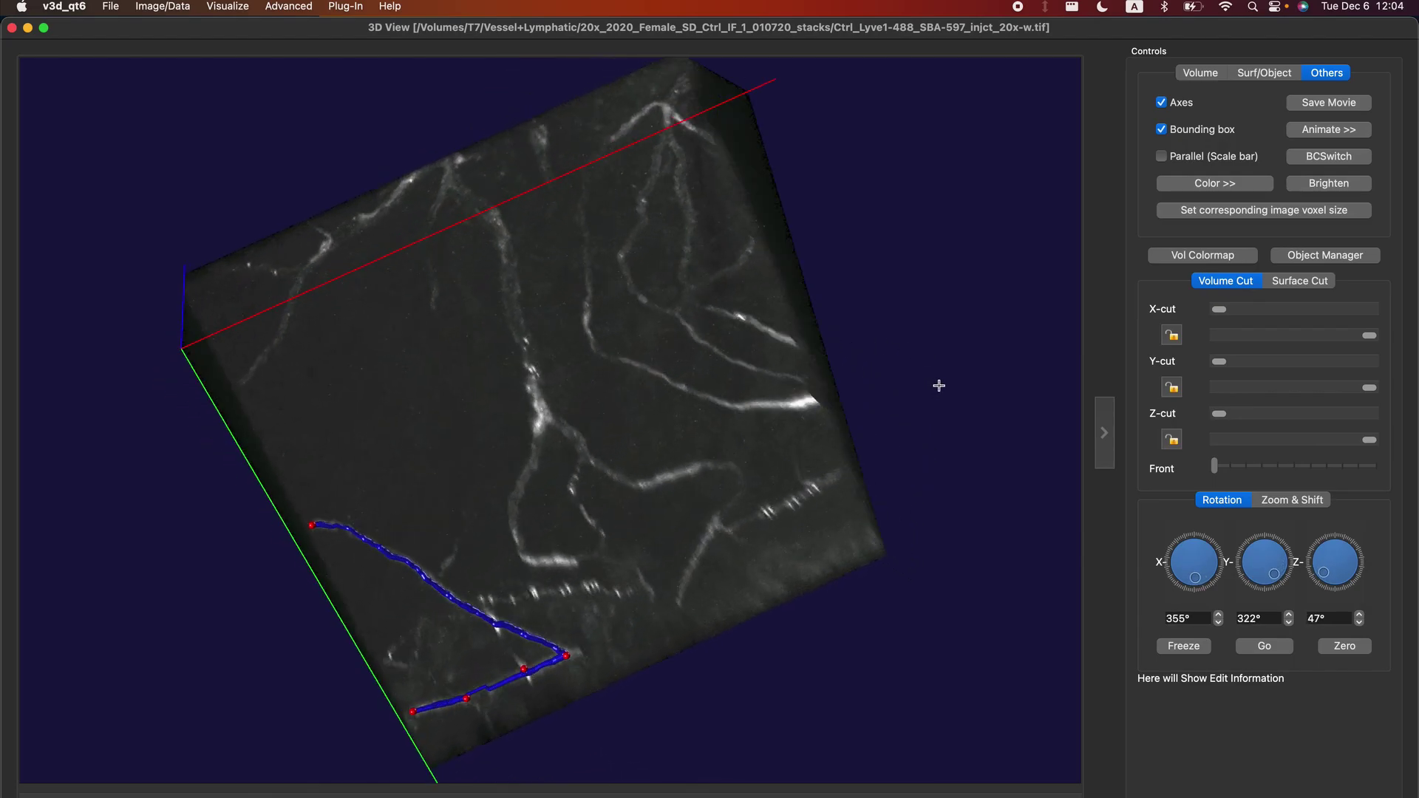
{"action": "left_click_drag", "start_coordinate": [625, 538], "coordinate": [624, 469]}
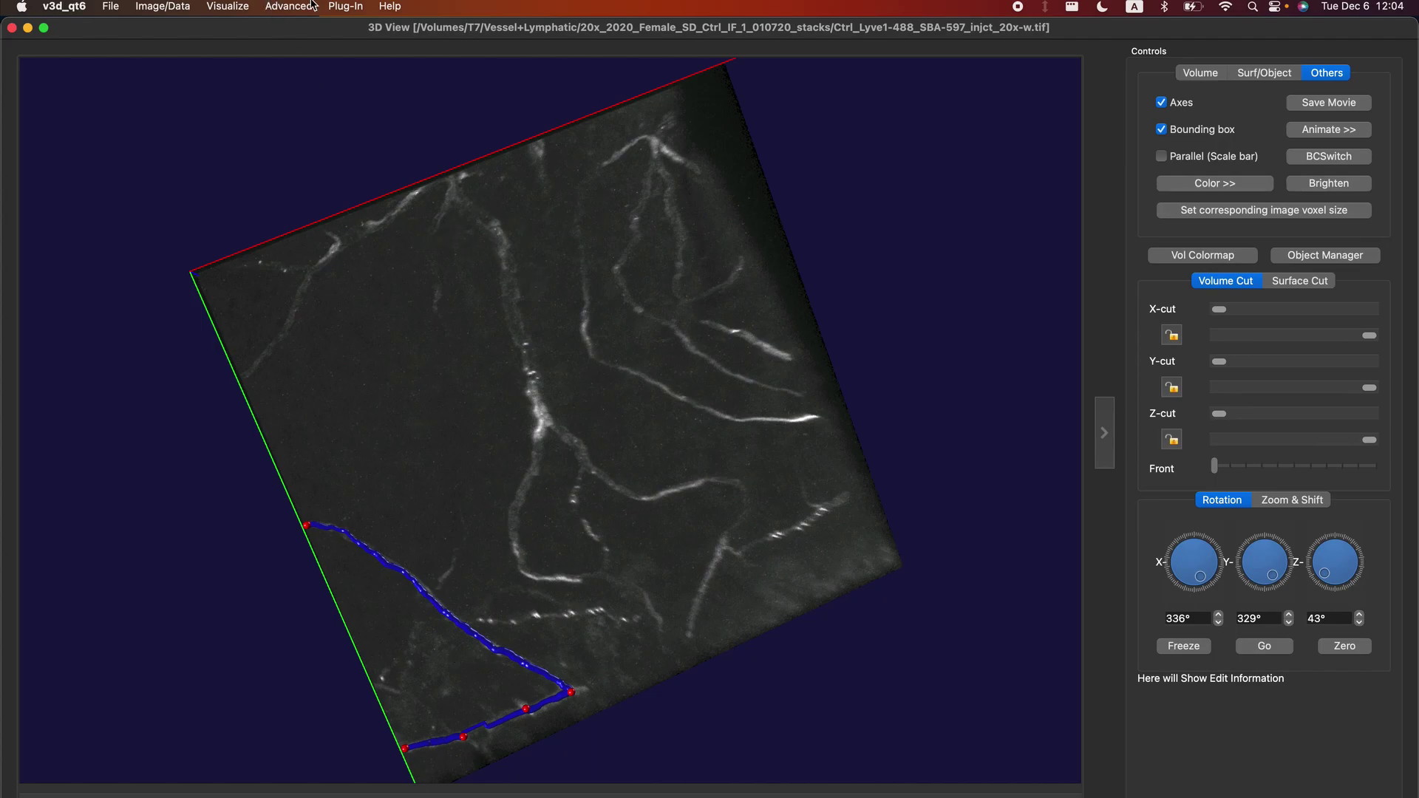
Export the traced neuron/fibrous-structure paths to a .swc graph file and save it.
{"action": "left_click", "coordinate": [103, 5]}
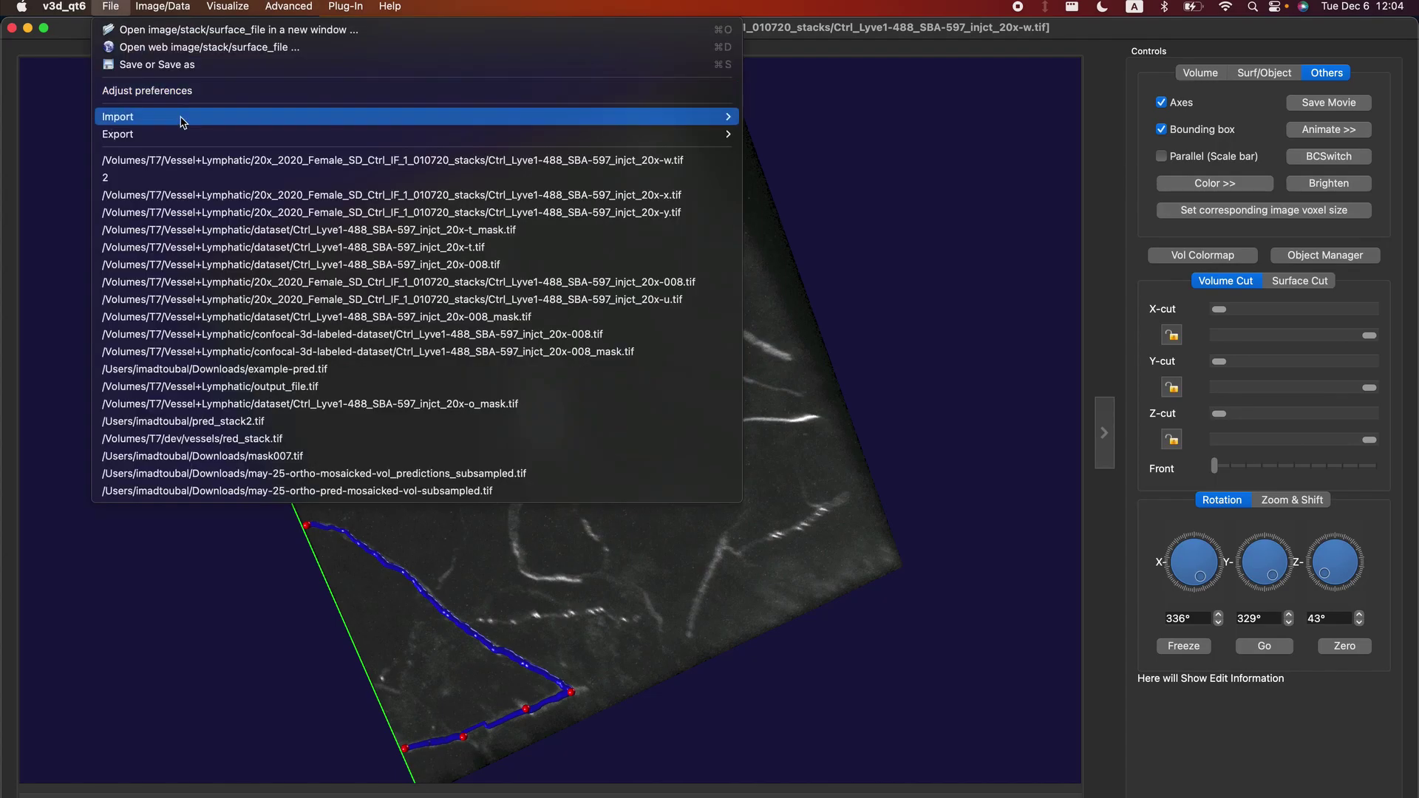
{"action": "mouse_move", "coordinate": [725, 135]}
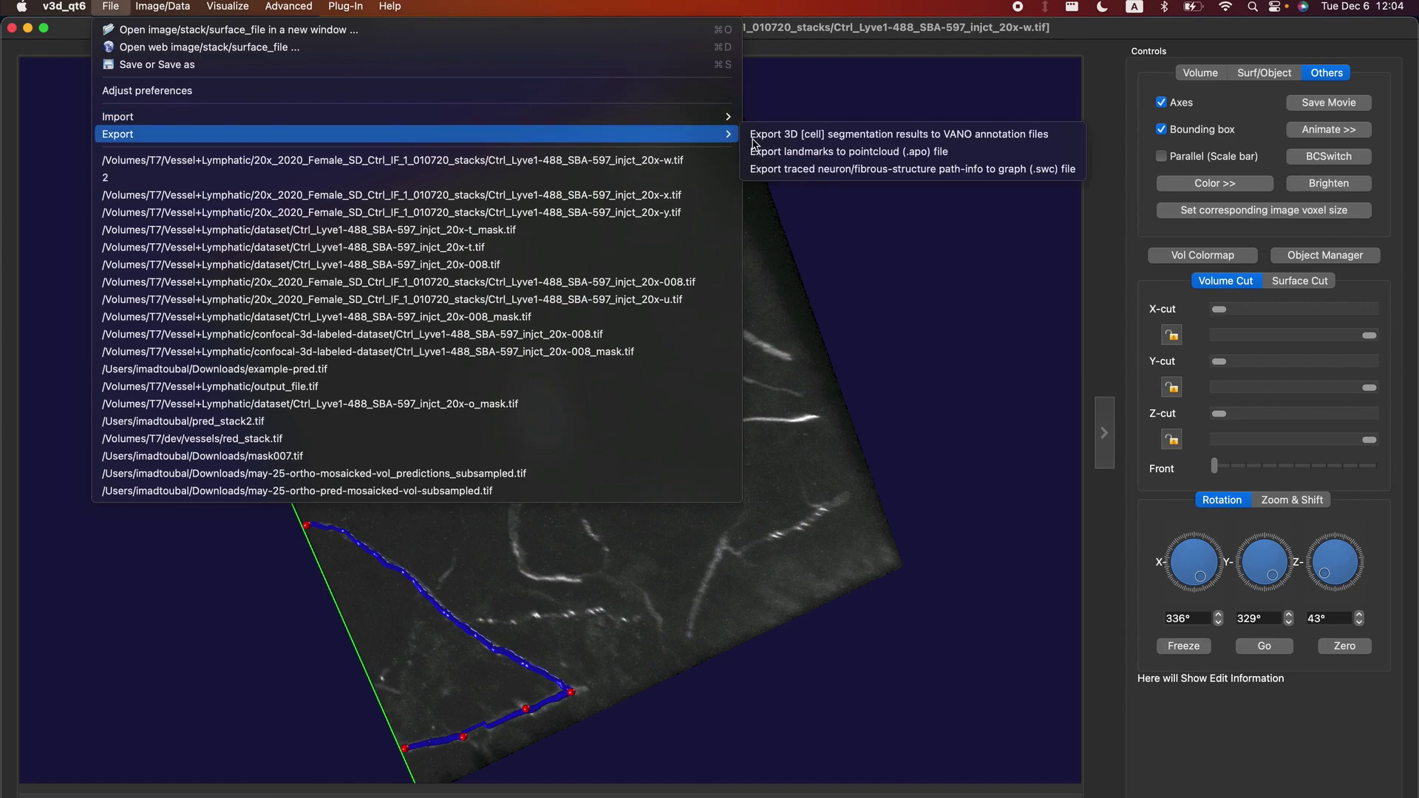
{"action": "left_click", "coordinate": [851, 169]}
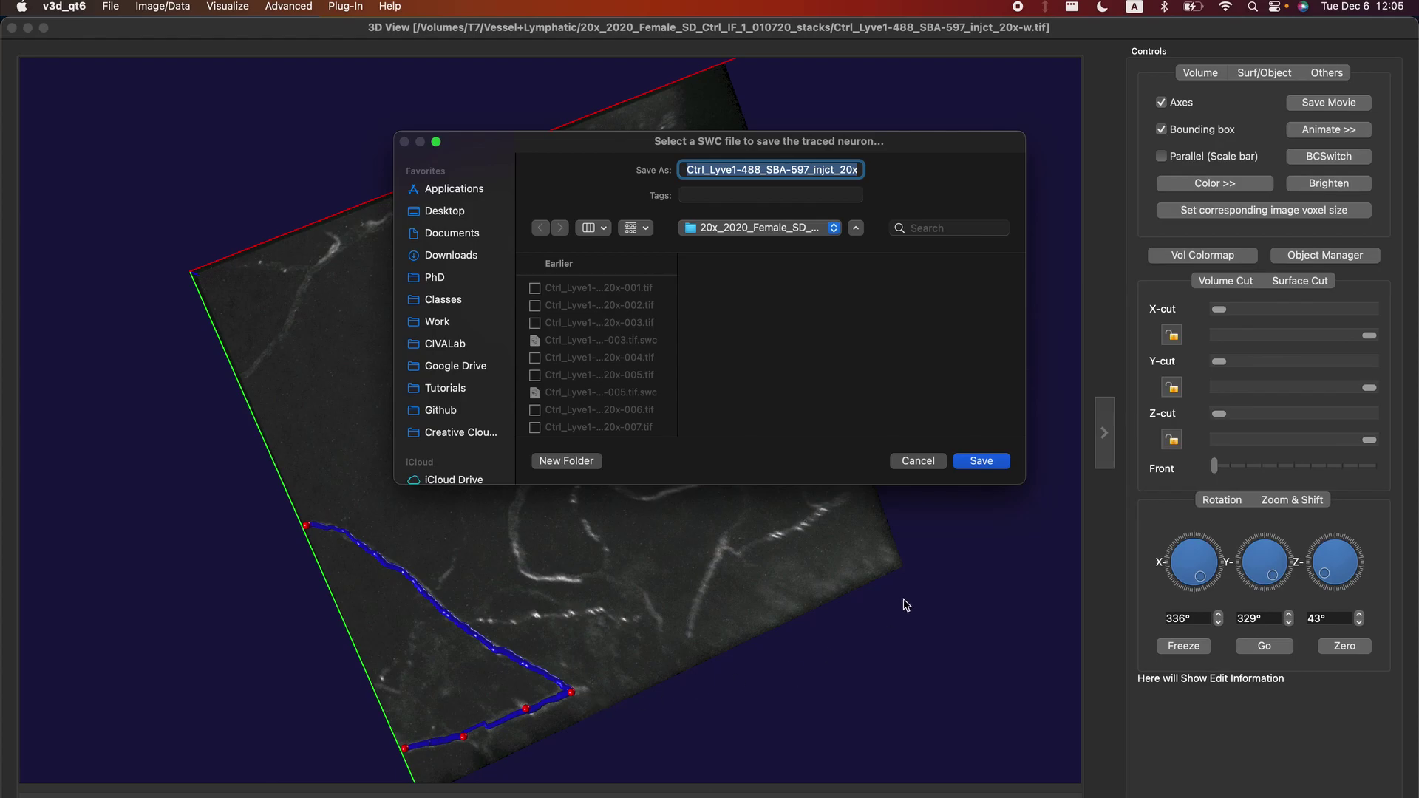
{"action": "left_click", "coordinate": [985, 463]}
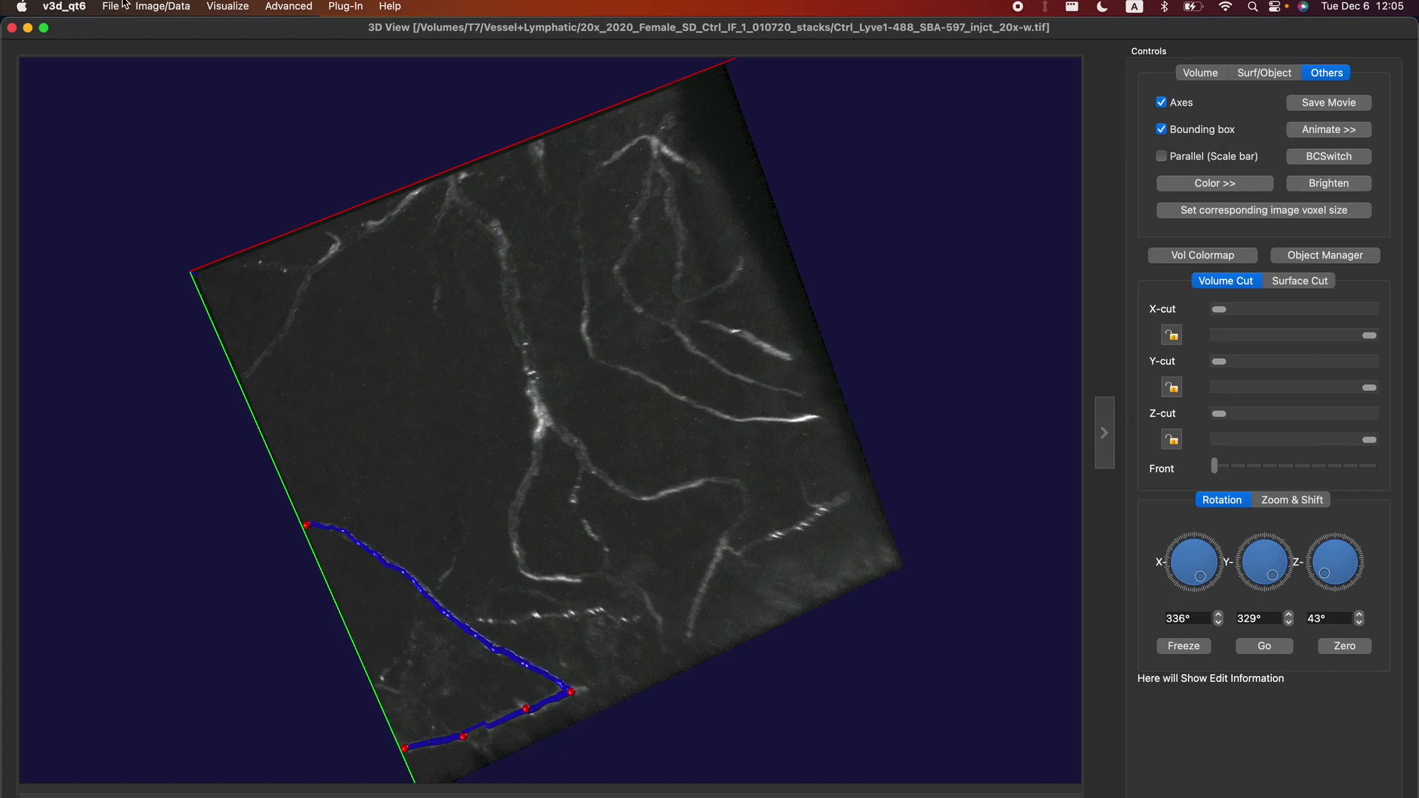